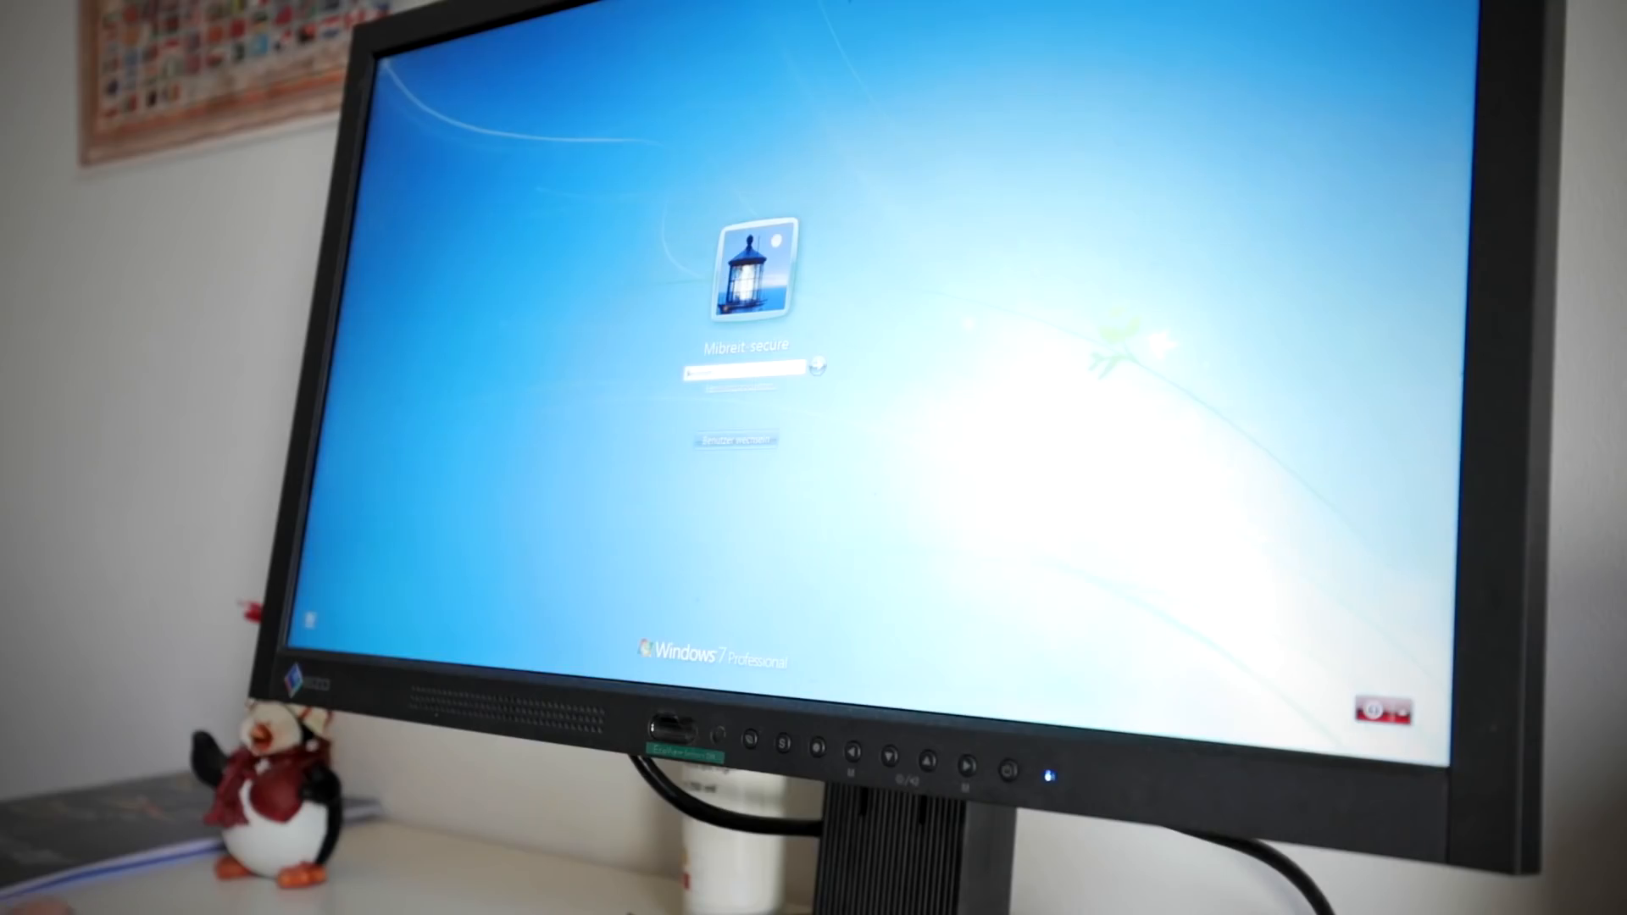
key(Return)
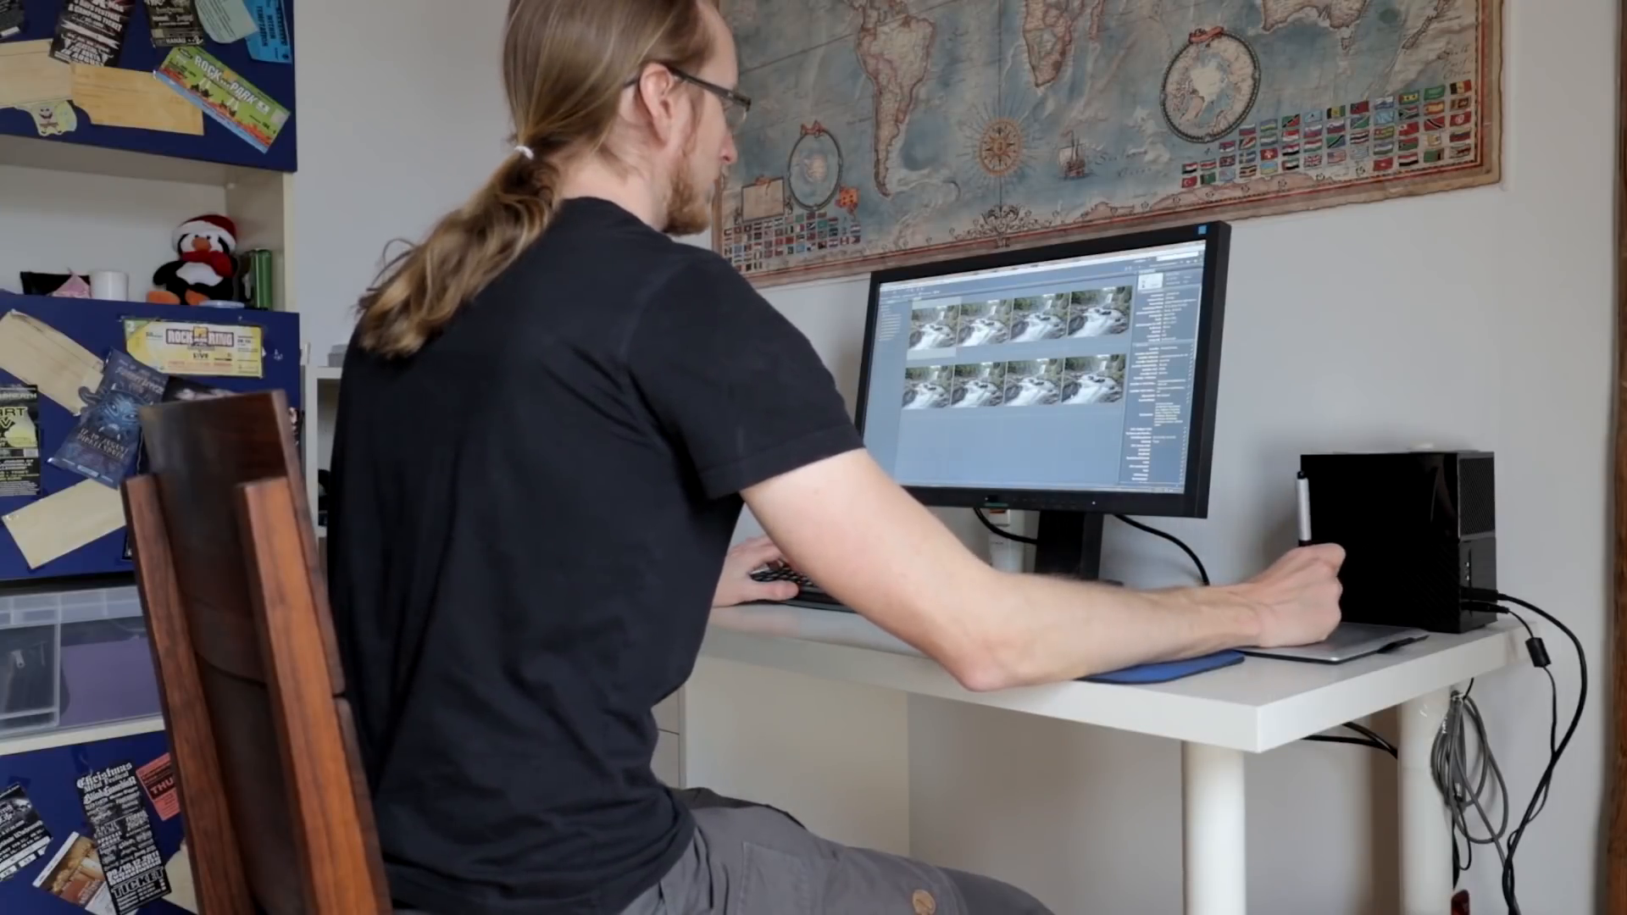
click(929, 281)
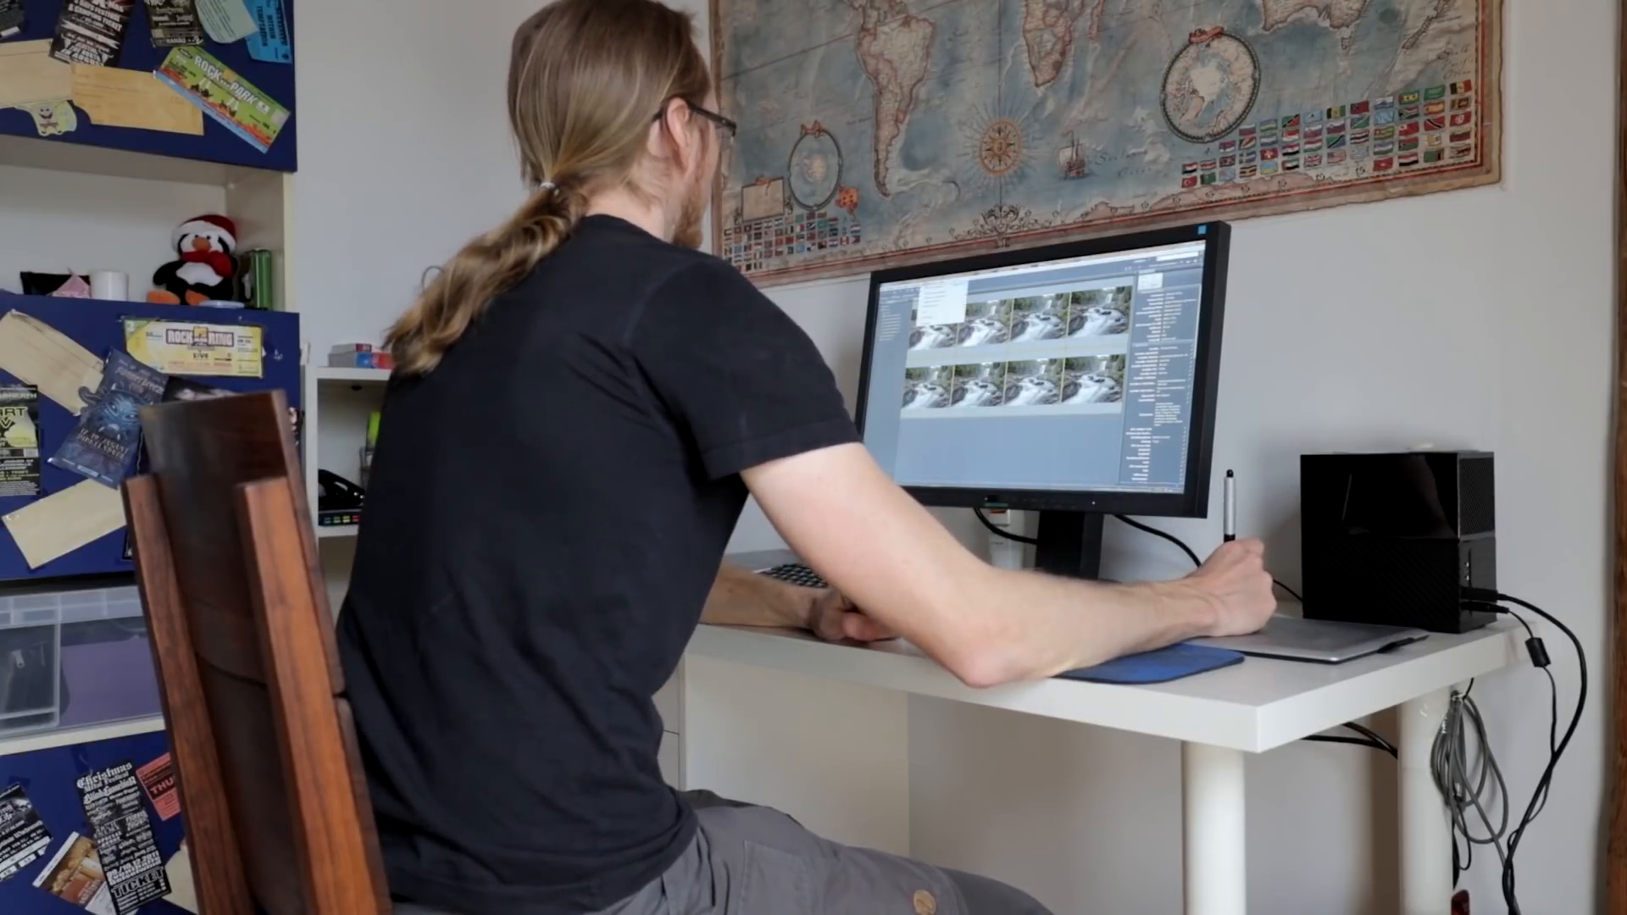
mouse_move(930, 318)
click(986, 321)
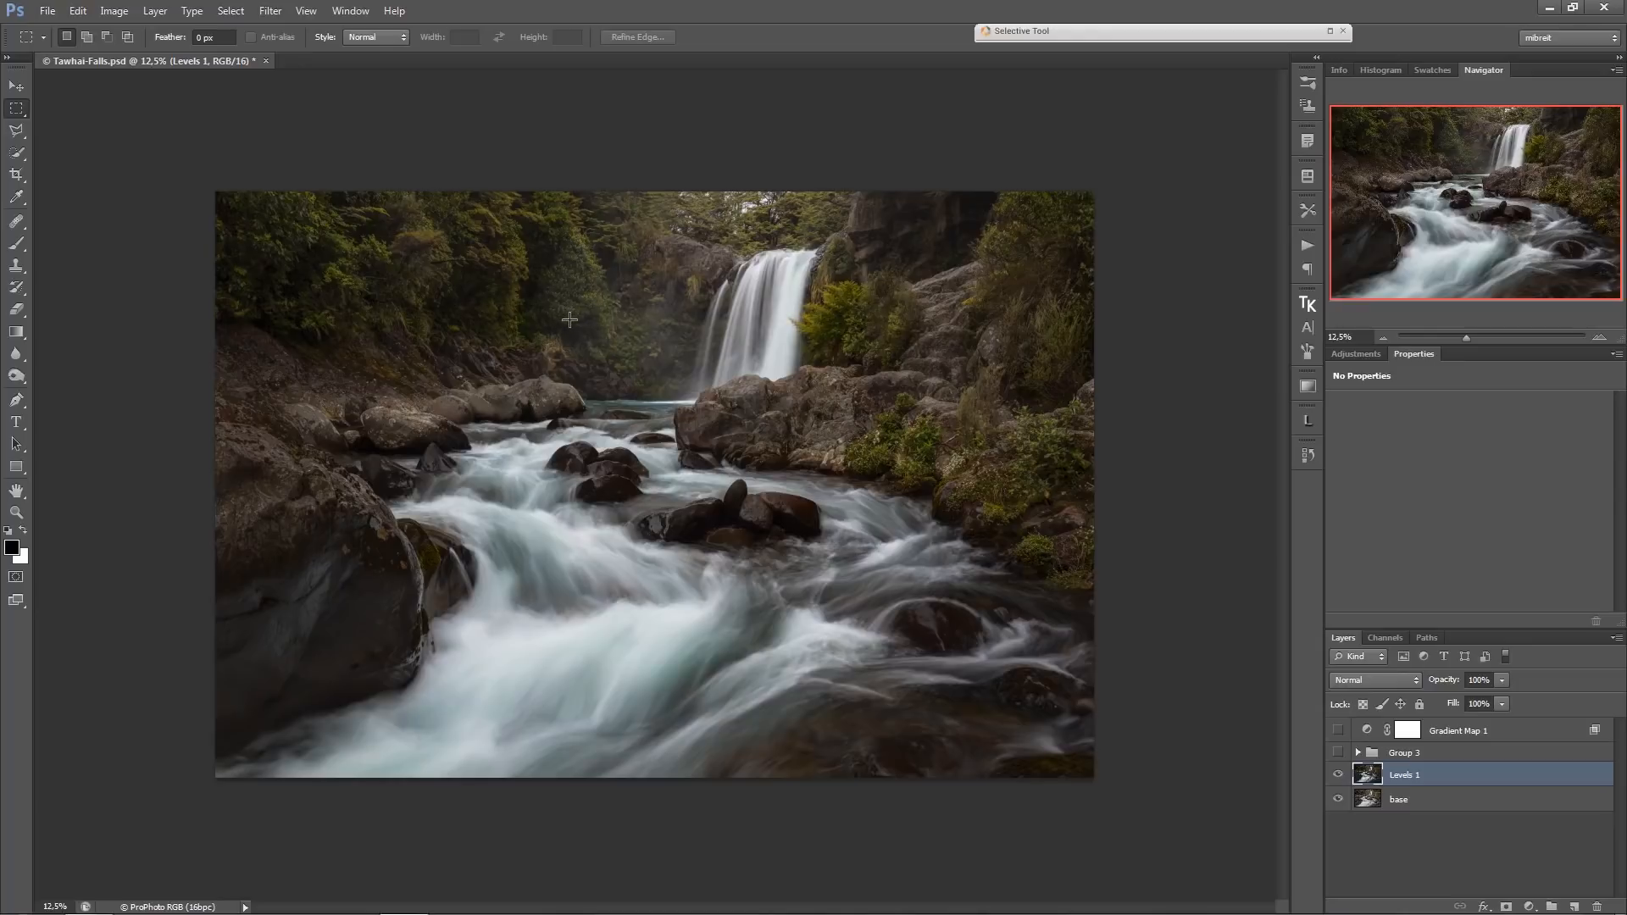
Compare the waterfall image with Group 3 and the Levels 1 layer shown and hidden, examining the light and mist.
click(1338, 753)
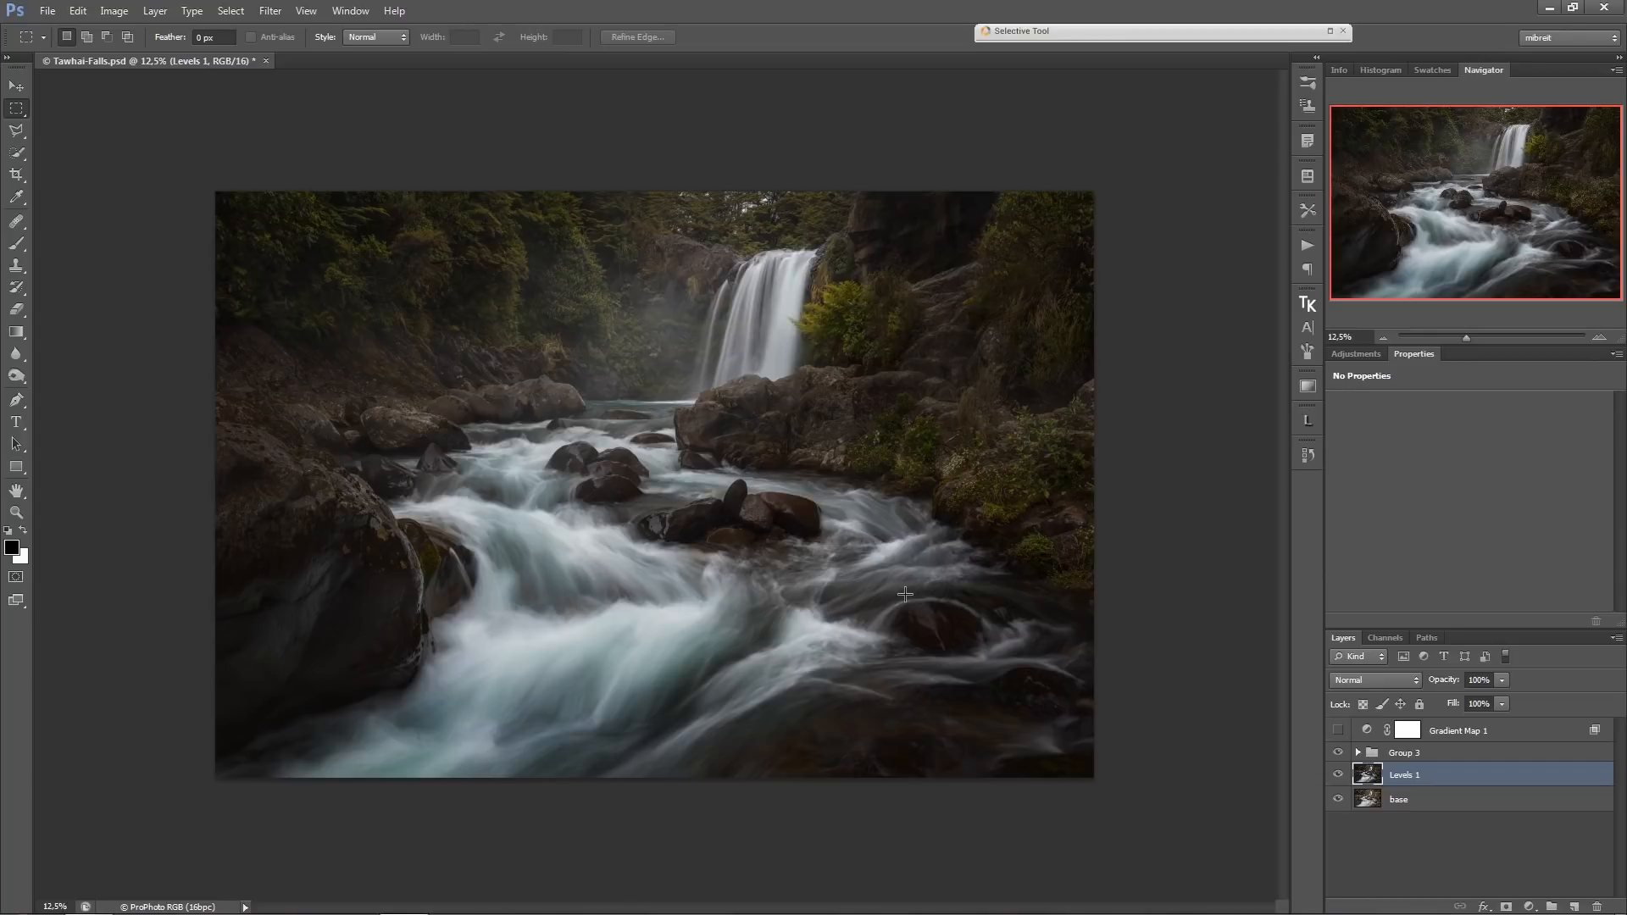
click(1338, 753)
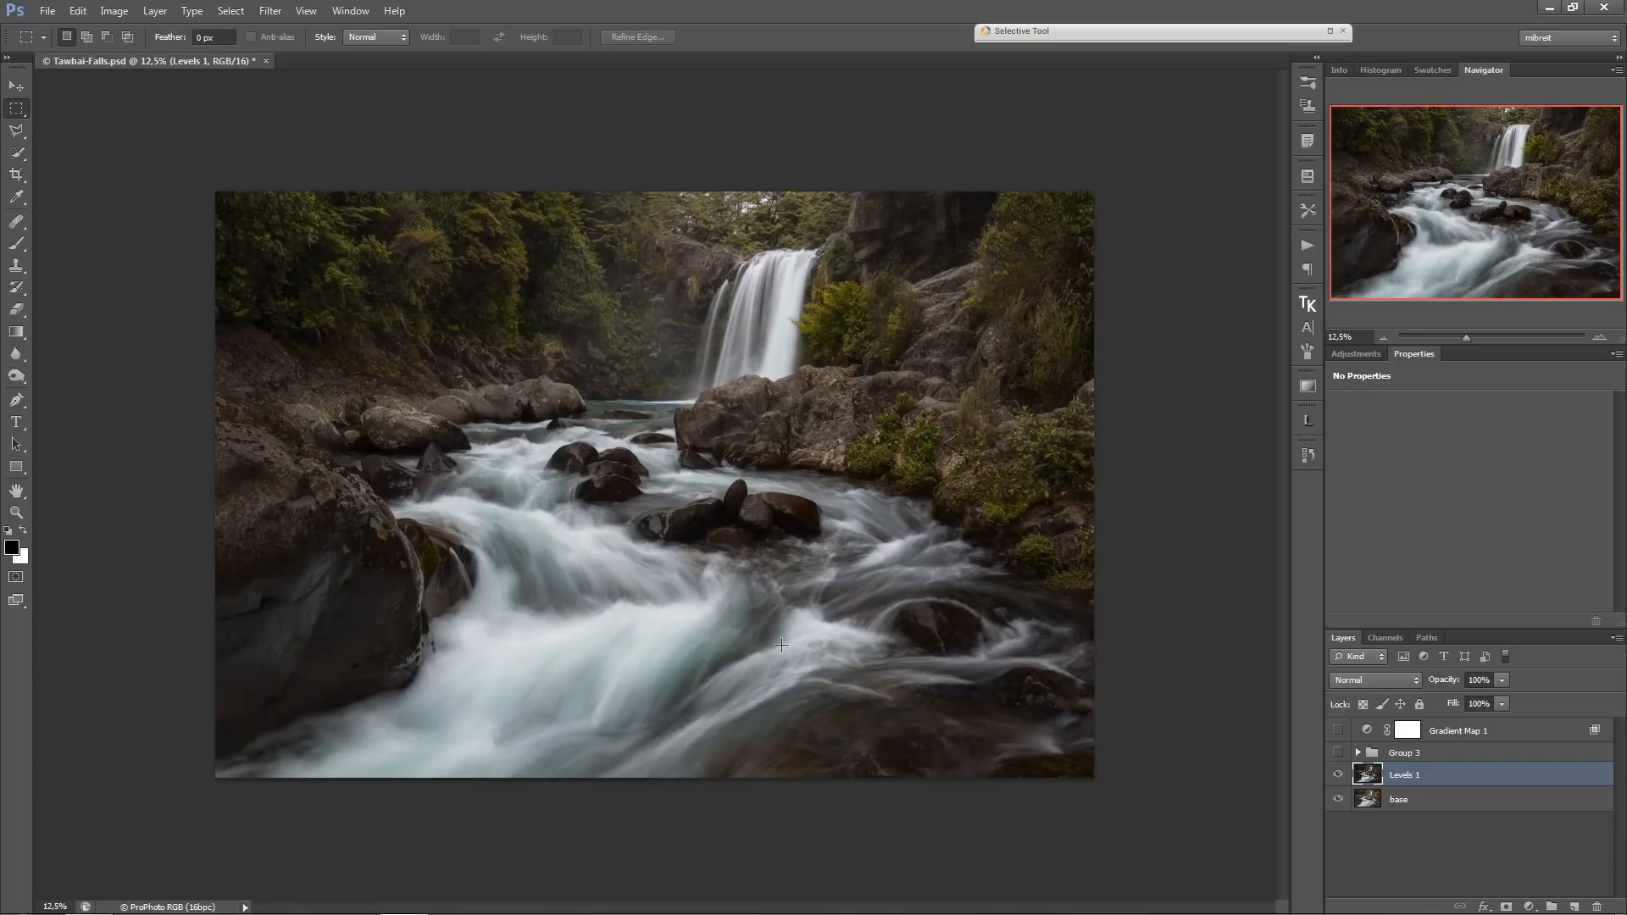
click(1338, 775)
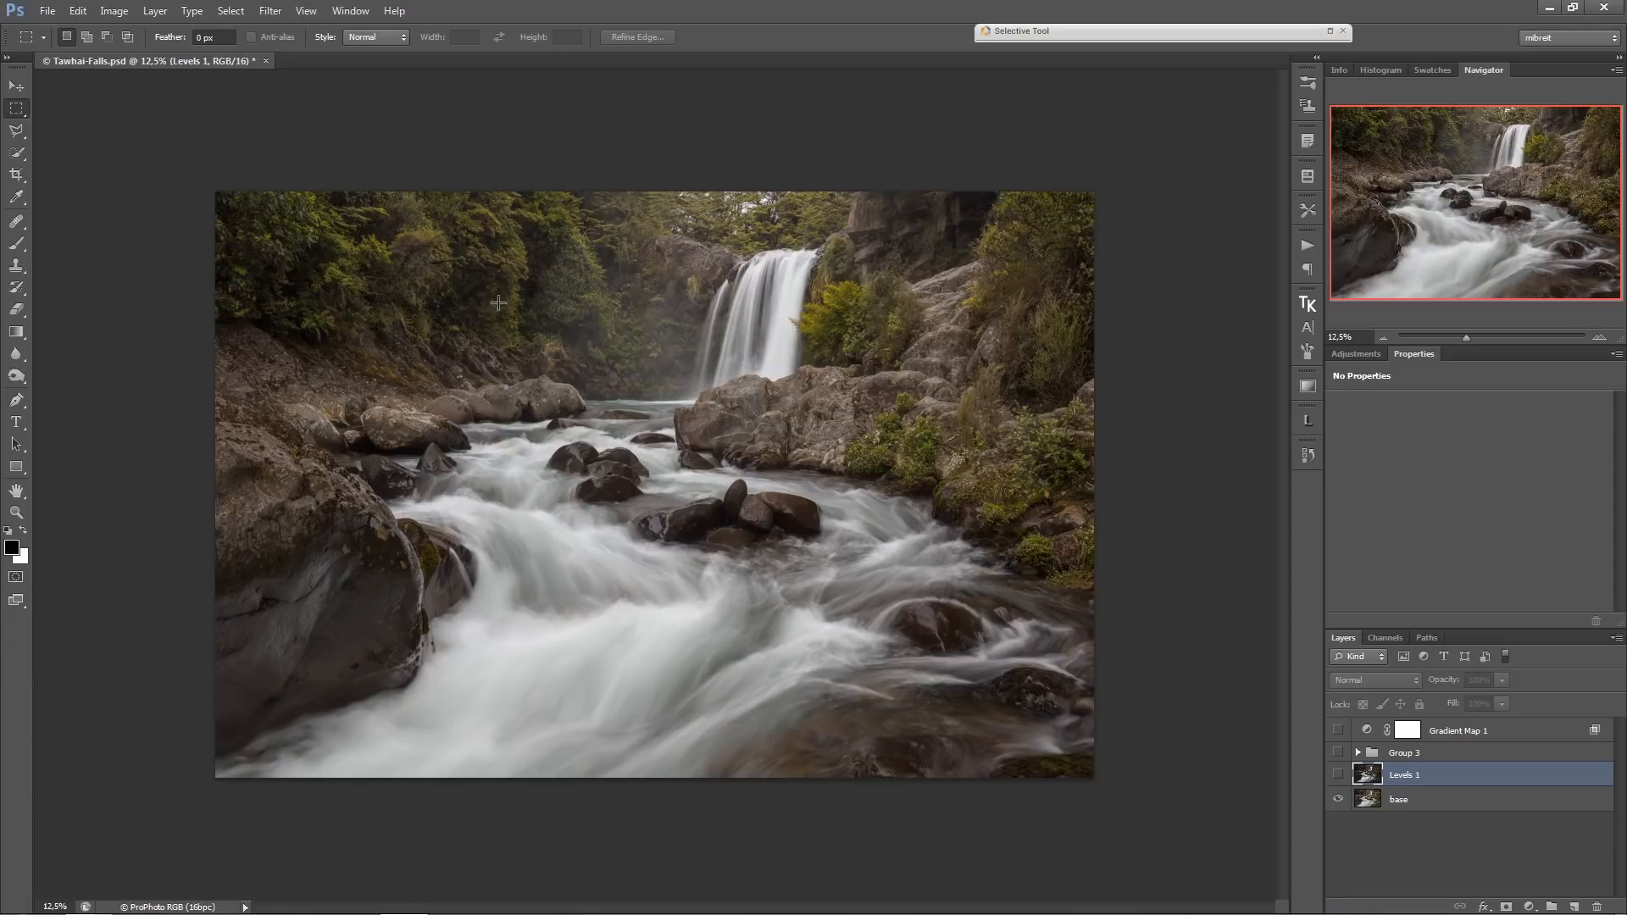
click(1338, 776)
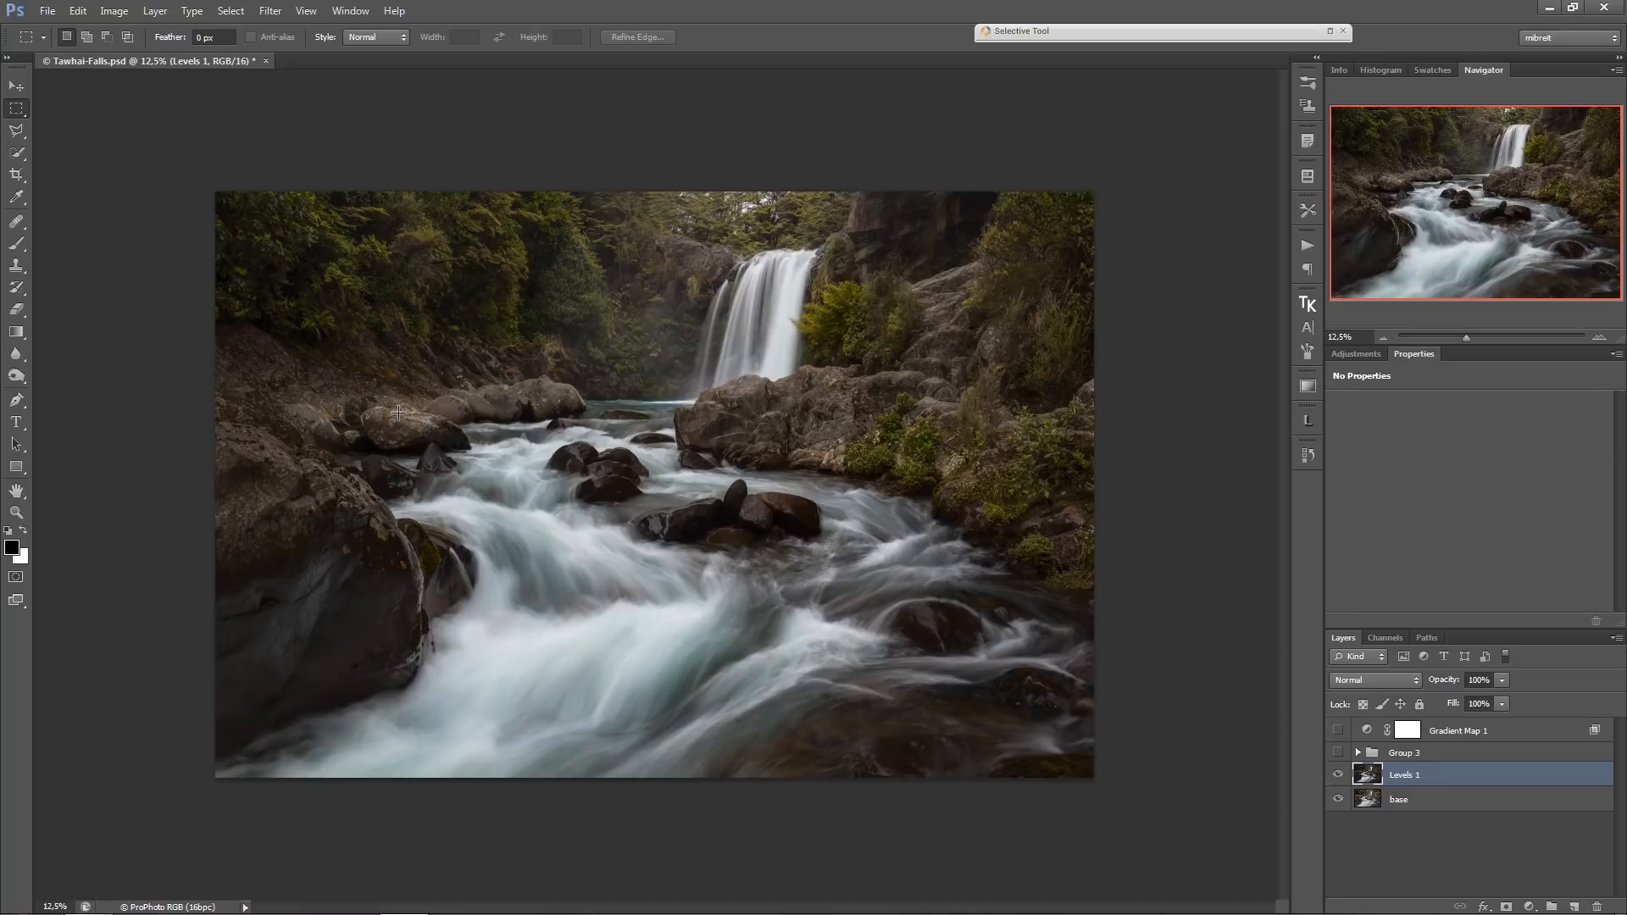
ctrl+click(535, 304)
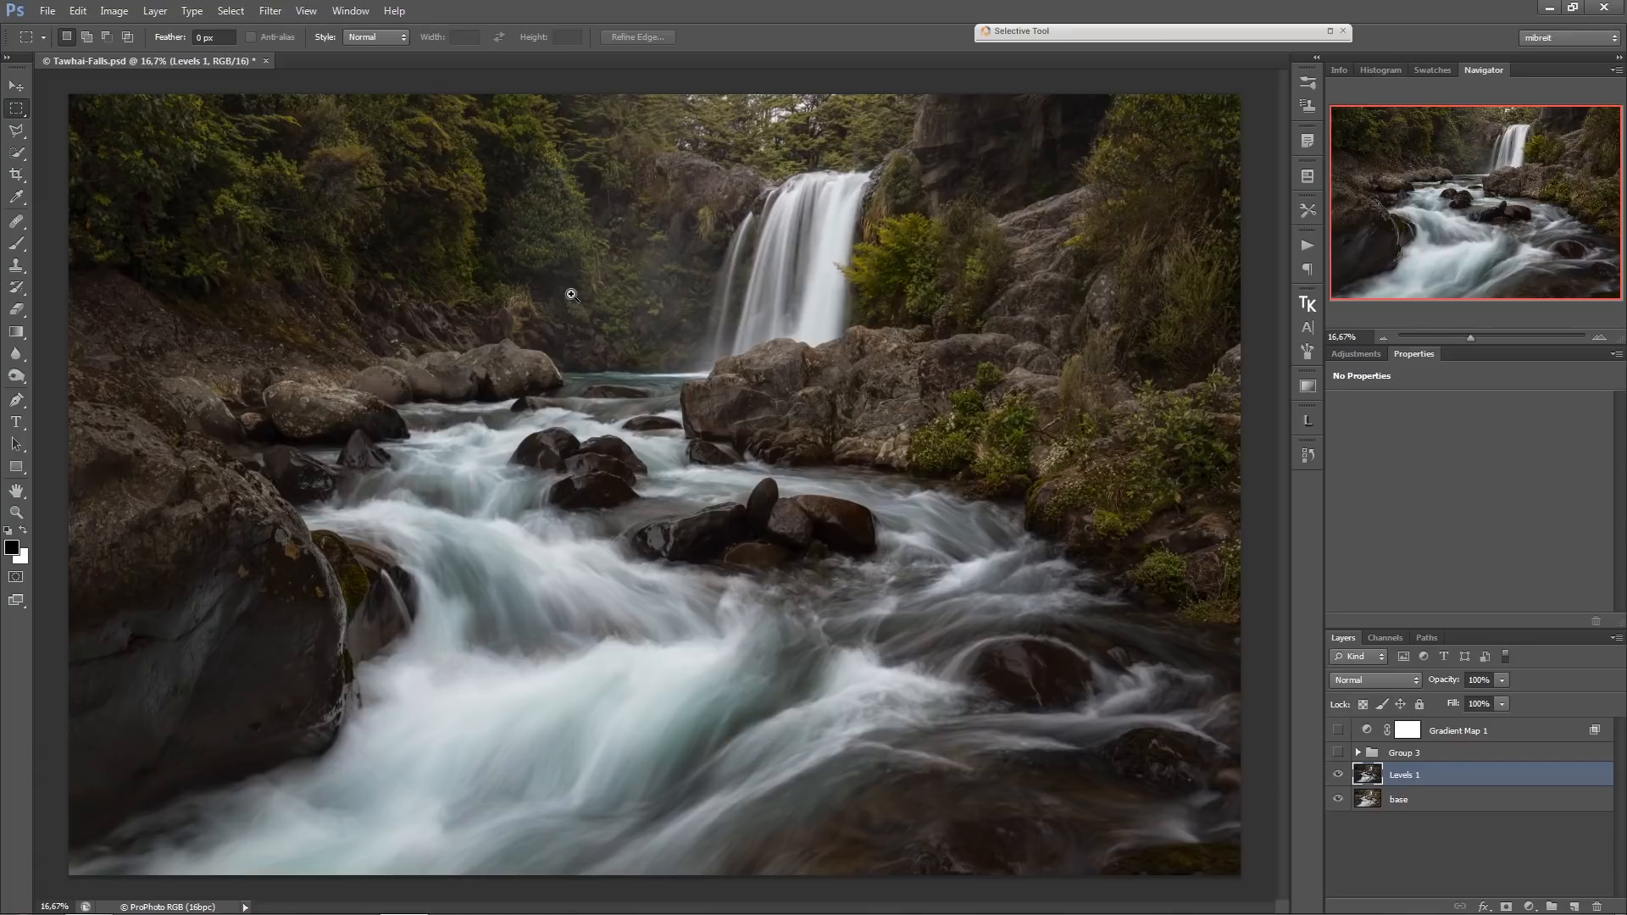
key(ctrl+minus)
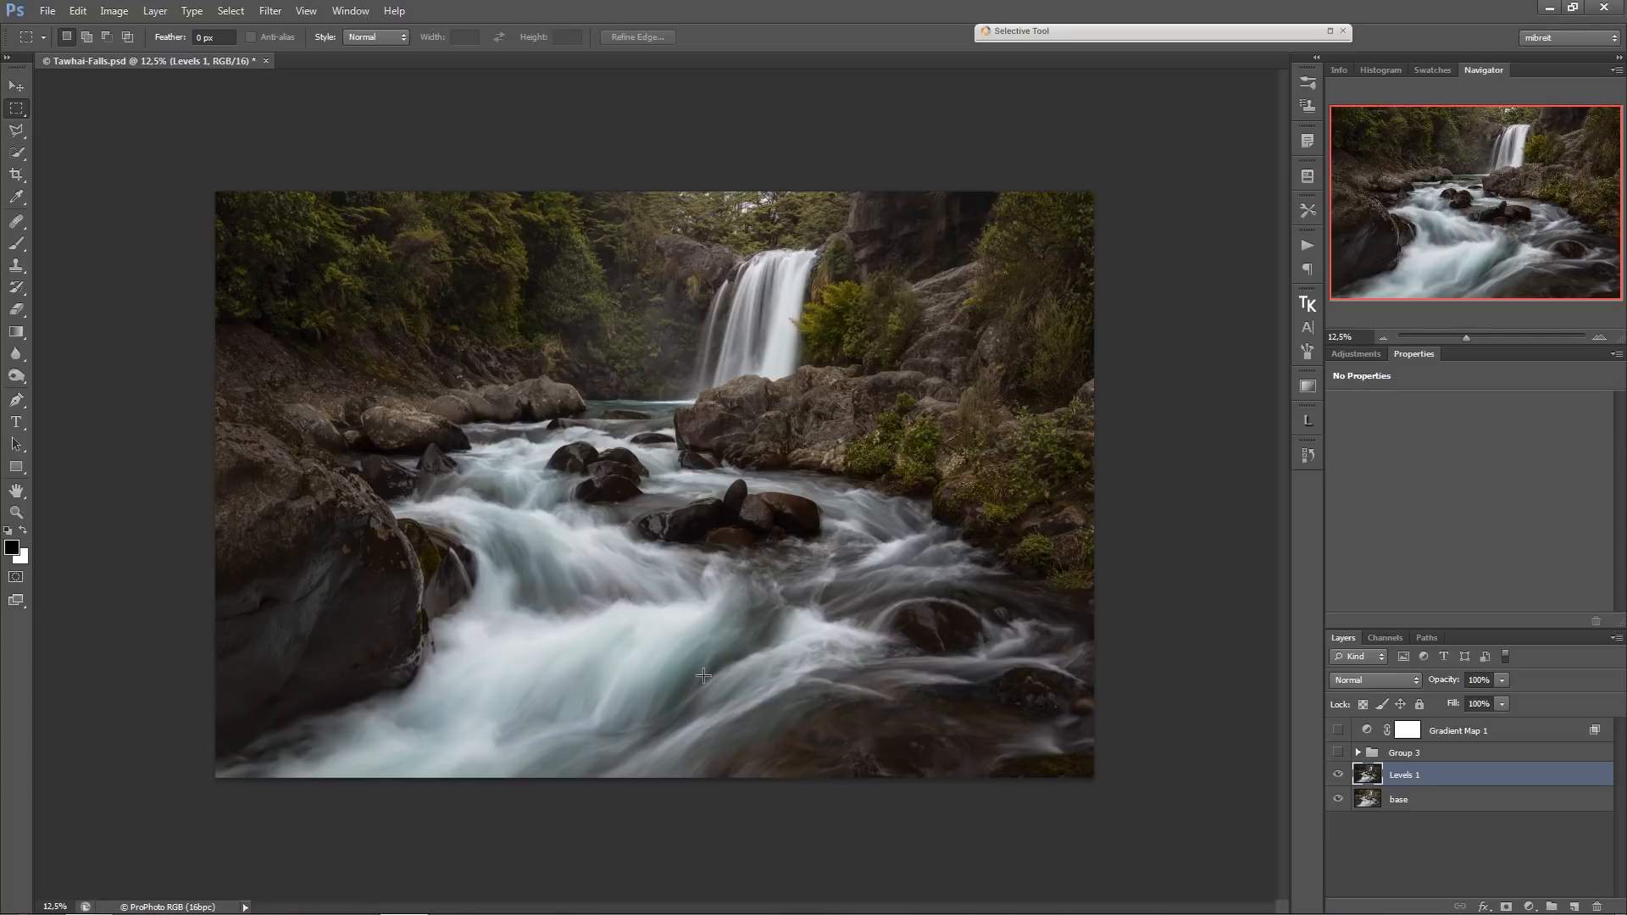
click(1337, 753)
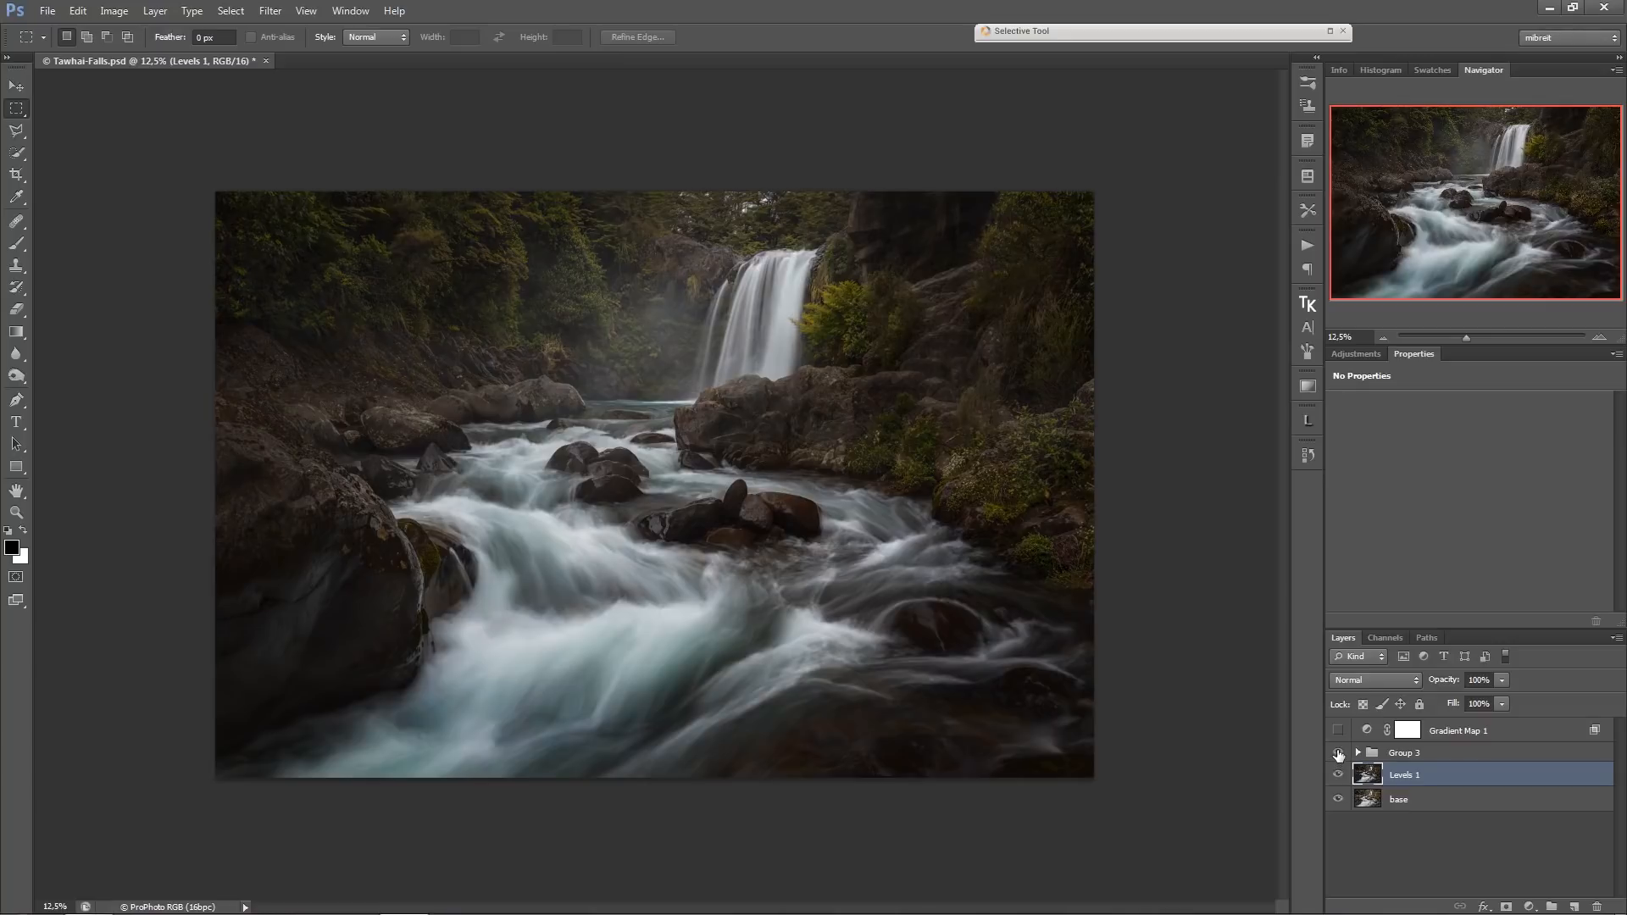
click(1337, 754)
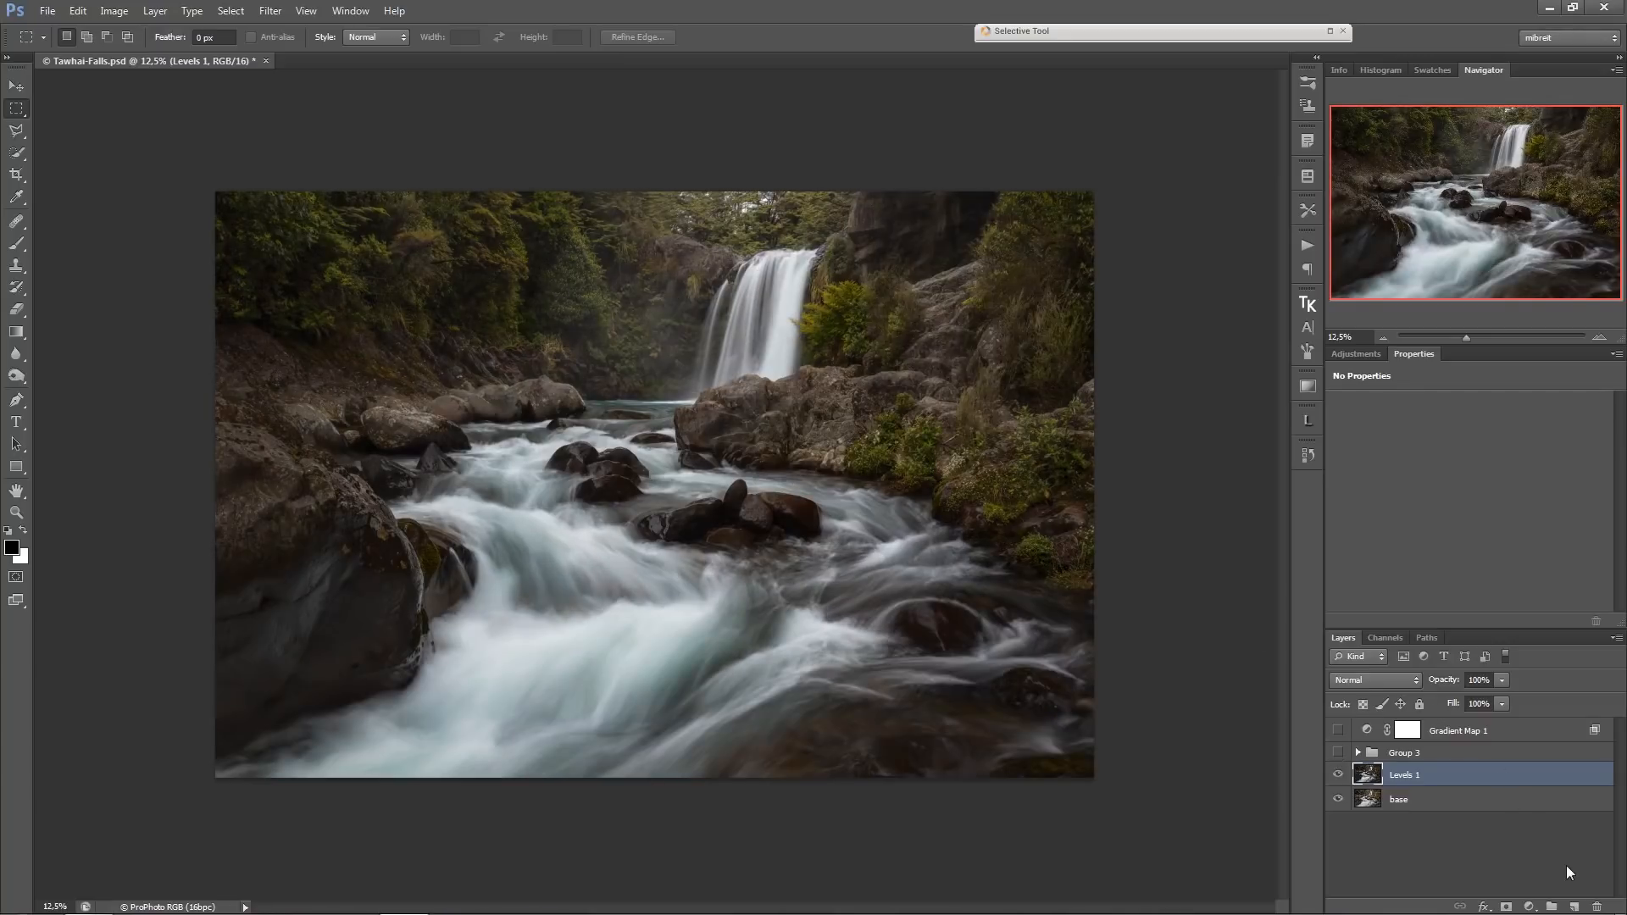
Create a new layer above Levels 1 and render Clouds into a rectangular selection near the image centre.
click(1573, 906)
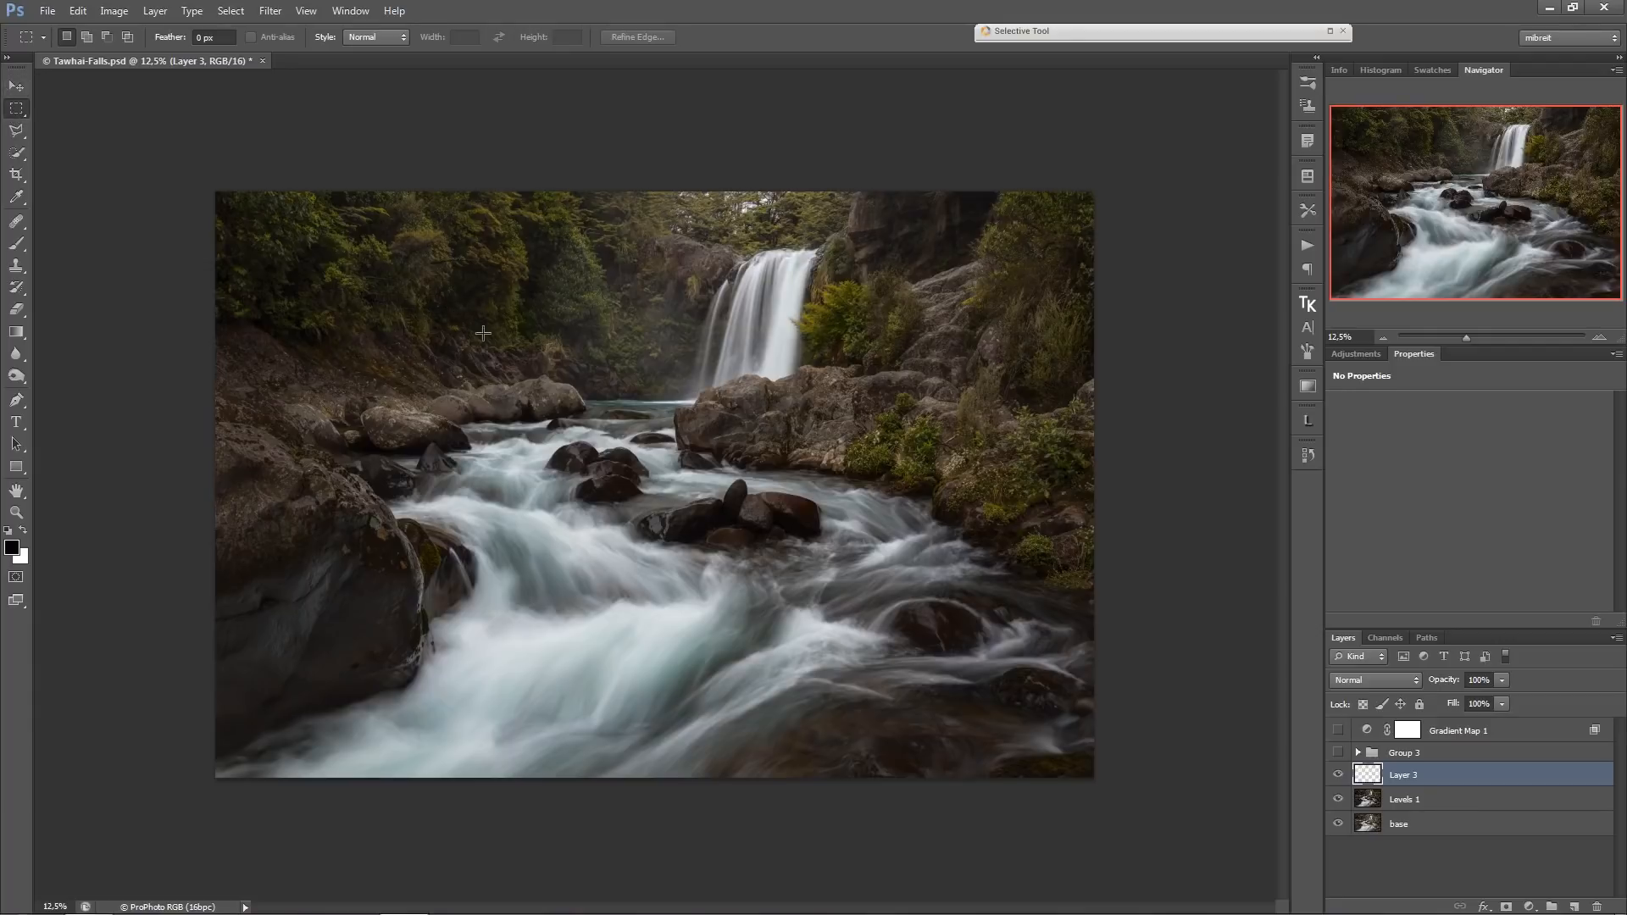
drag(481, 319, 720, 477)
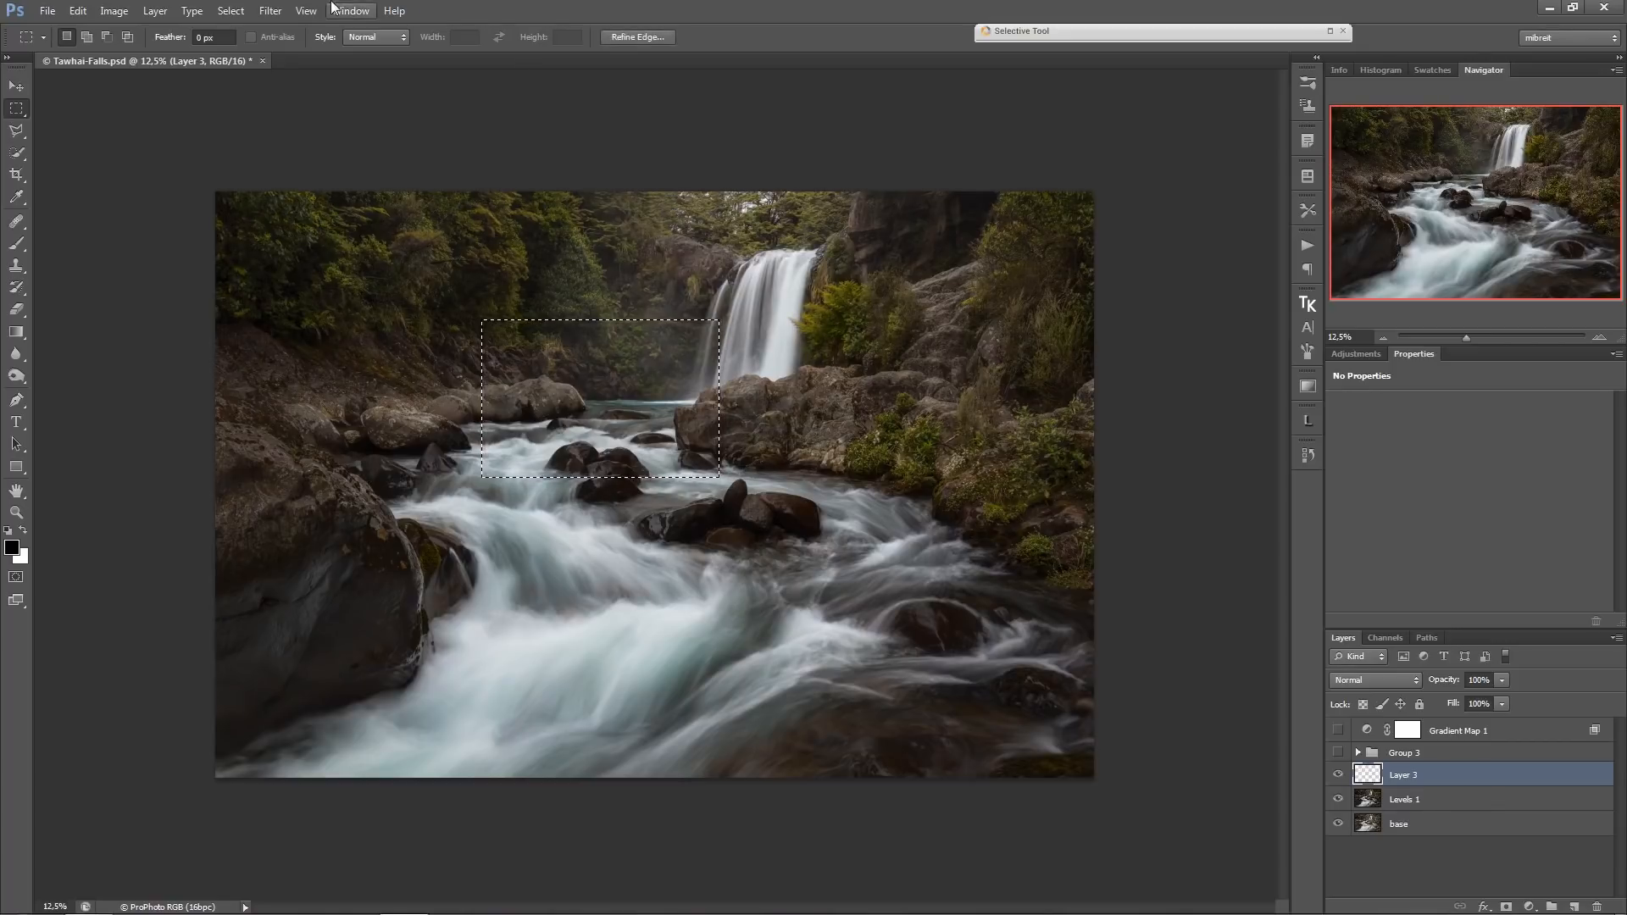
click(283, 12)
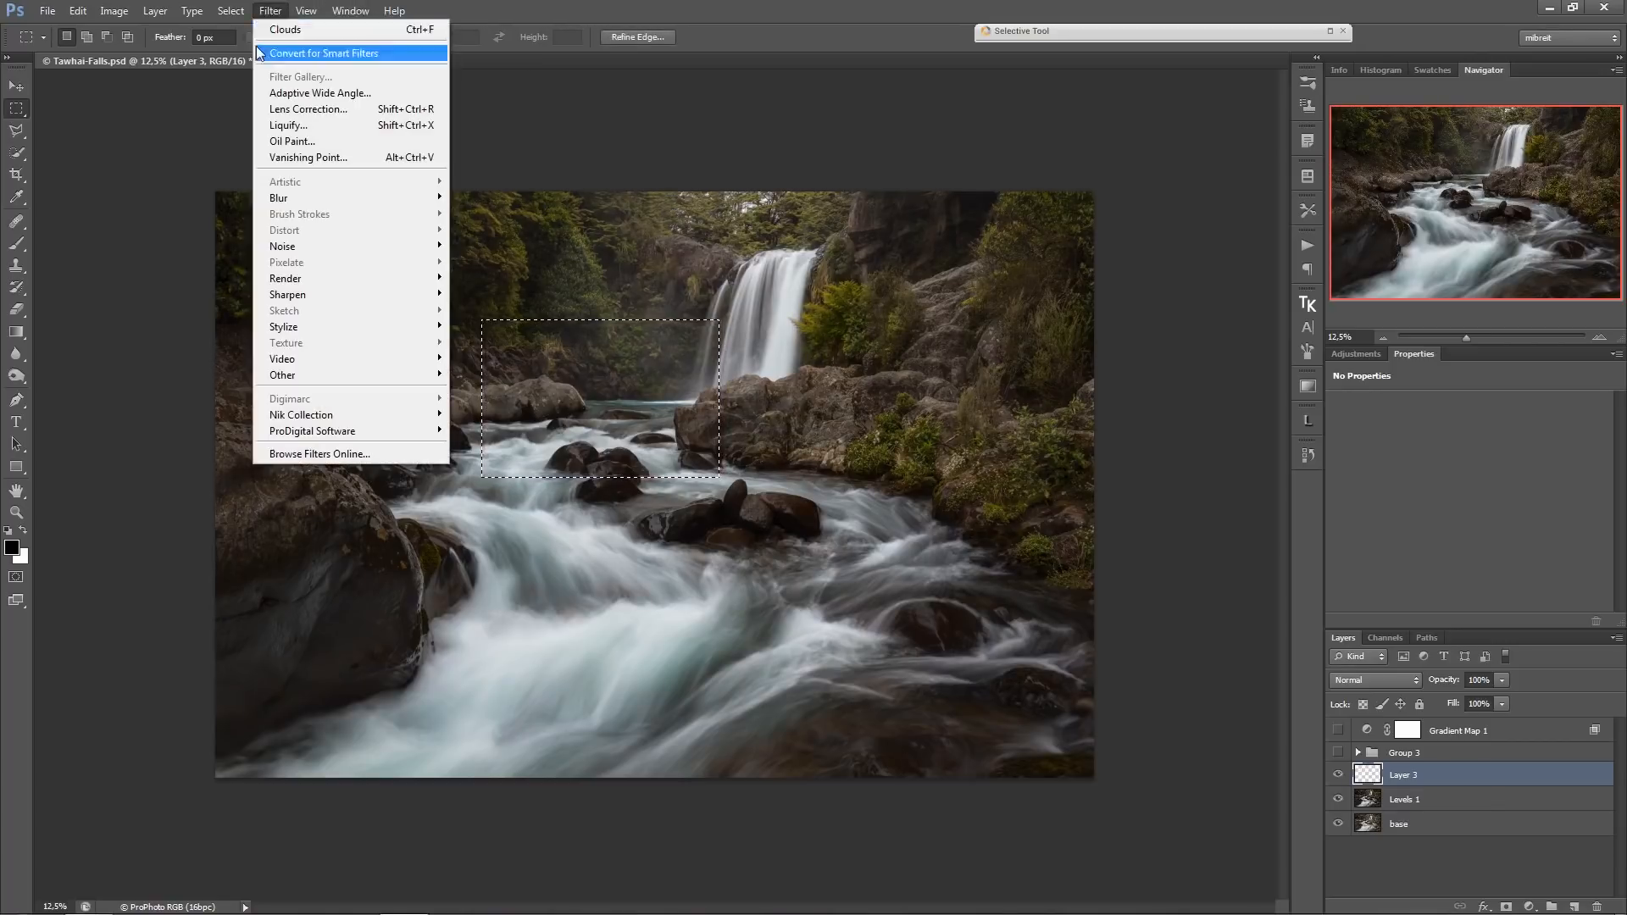
mouse_move(324, 202)
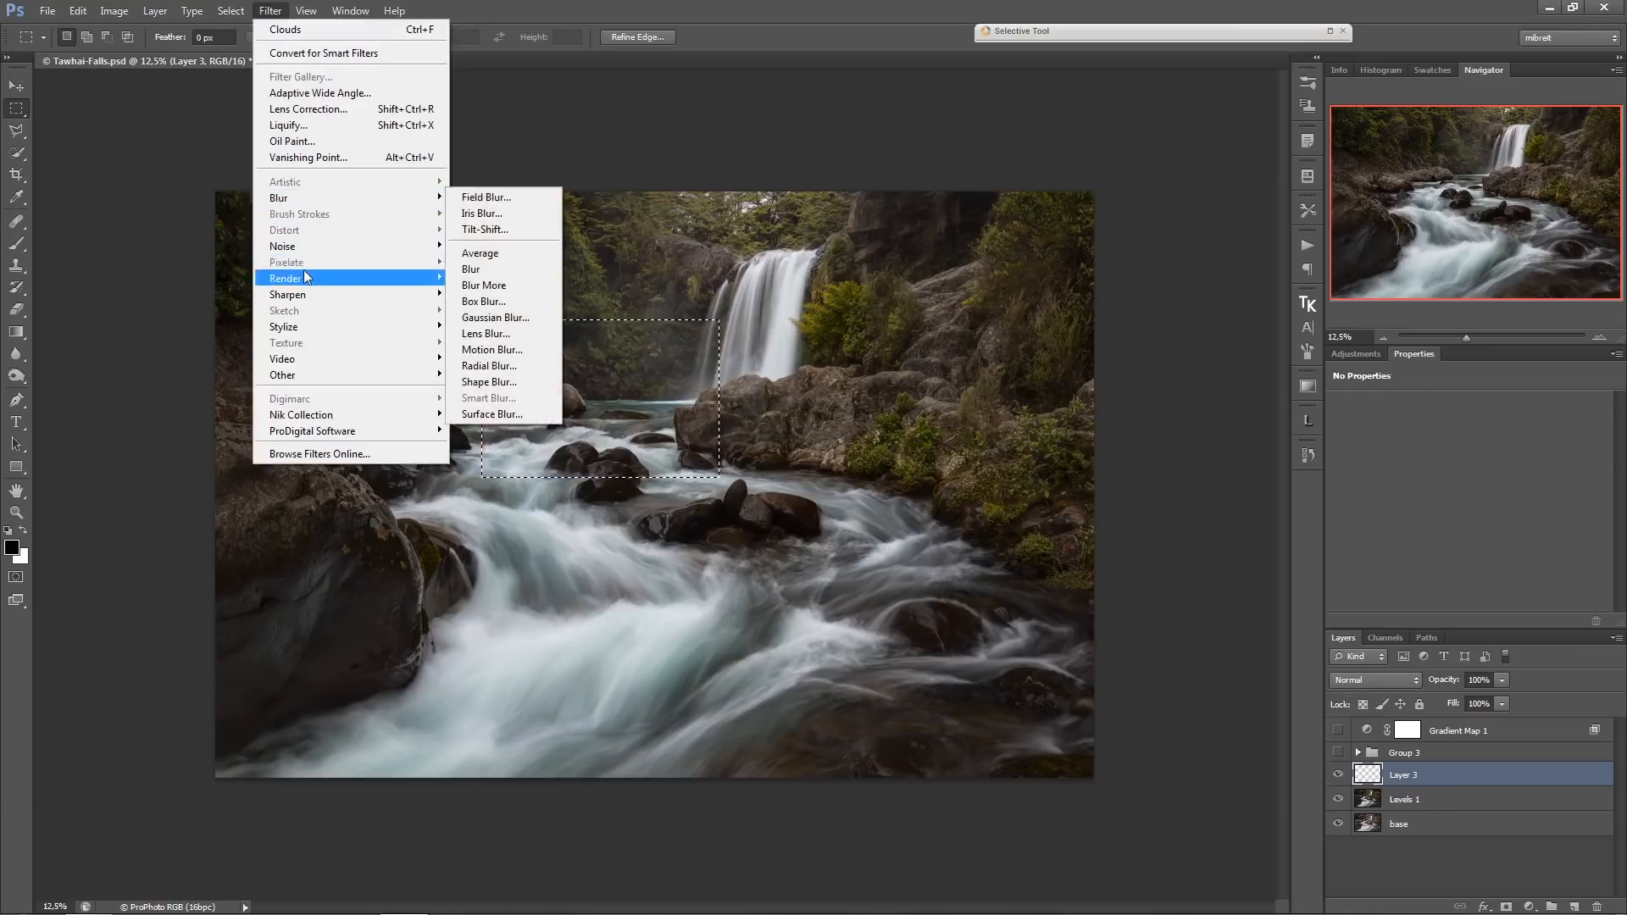
mouse_move(310, 283)
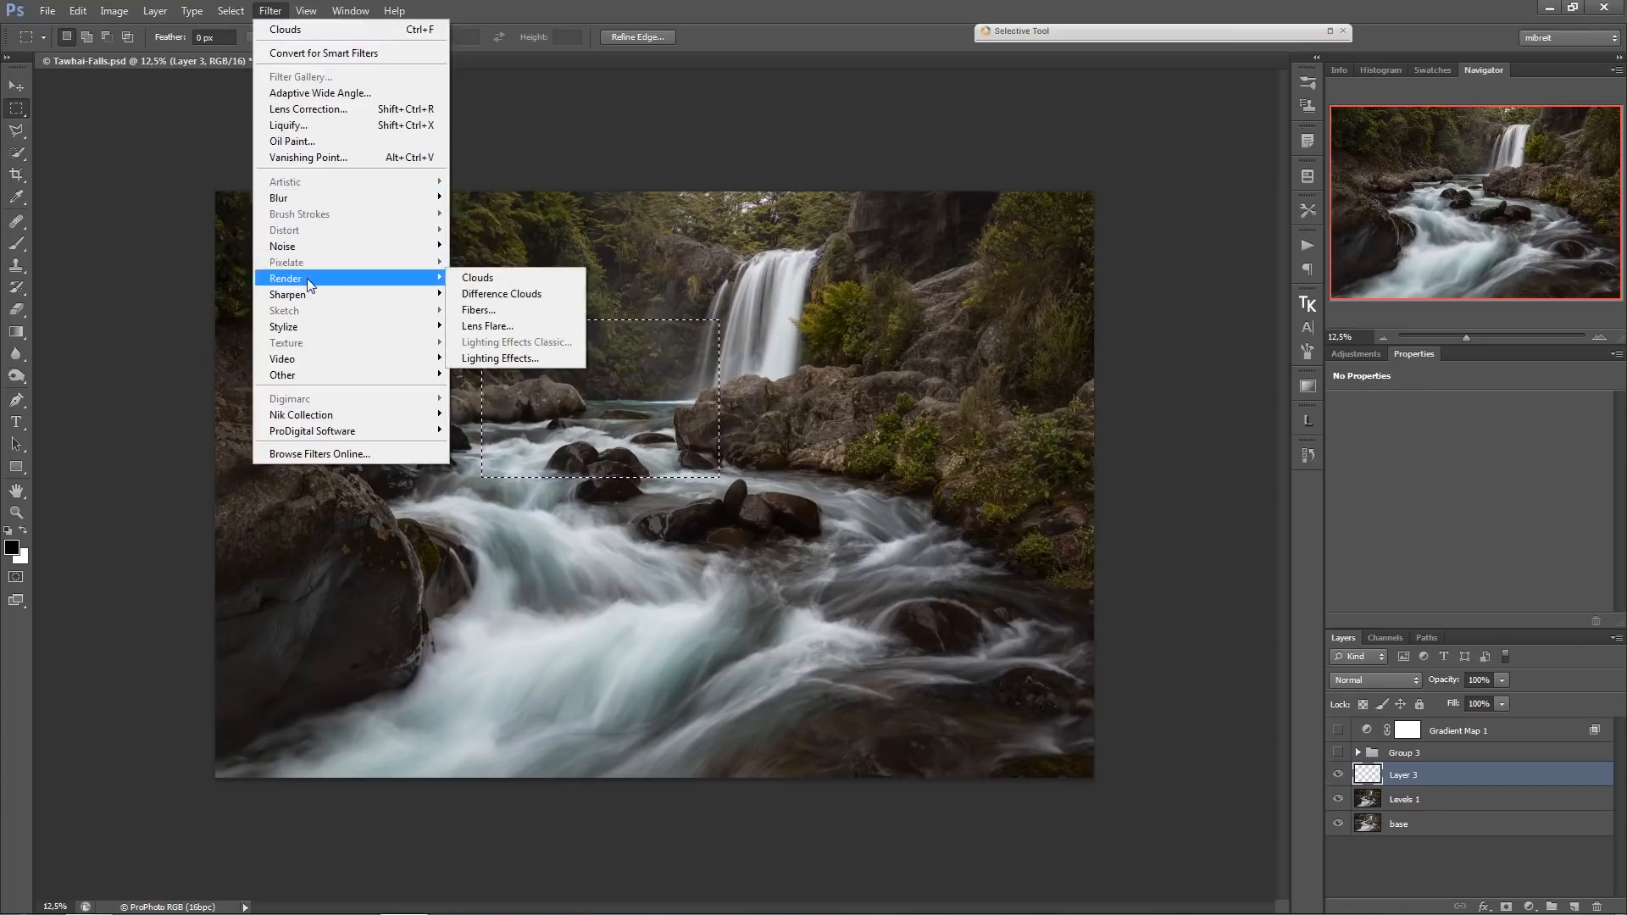
click(480, 280)
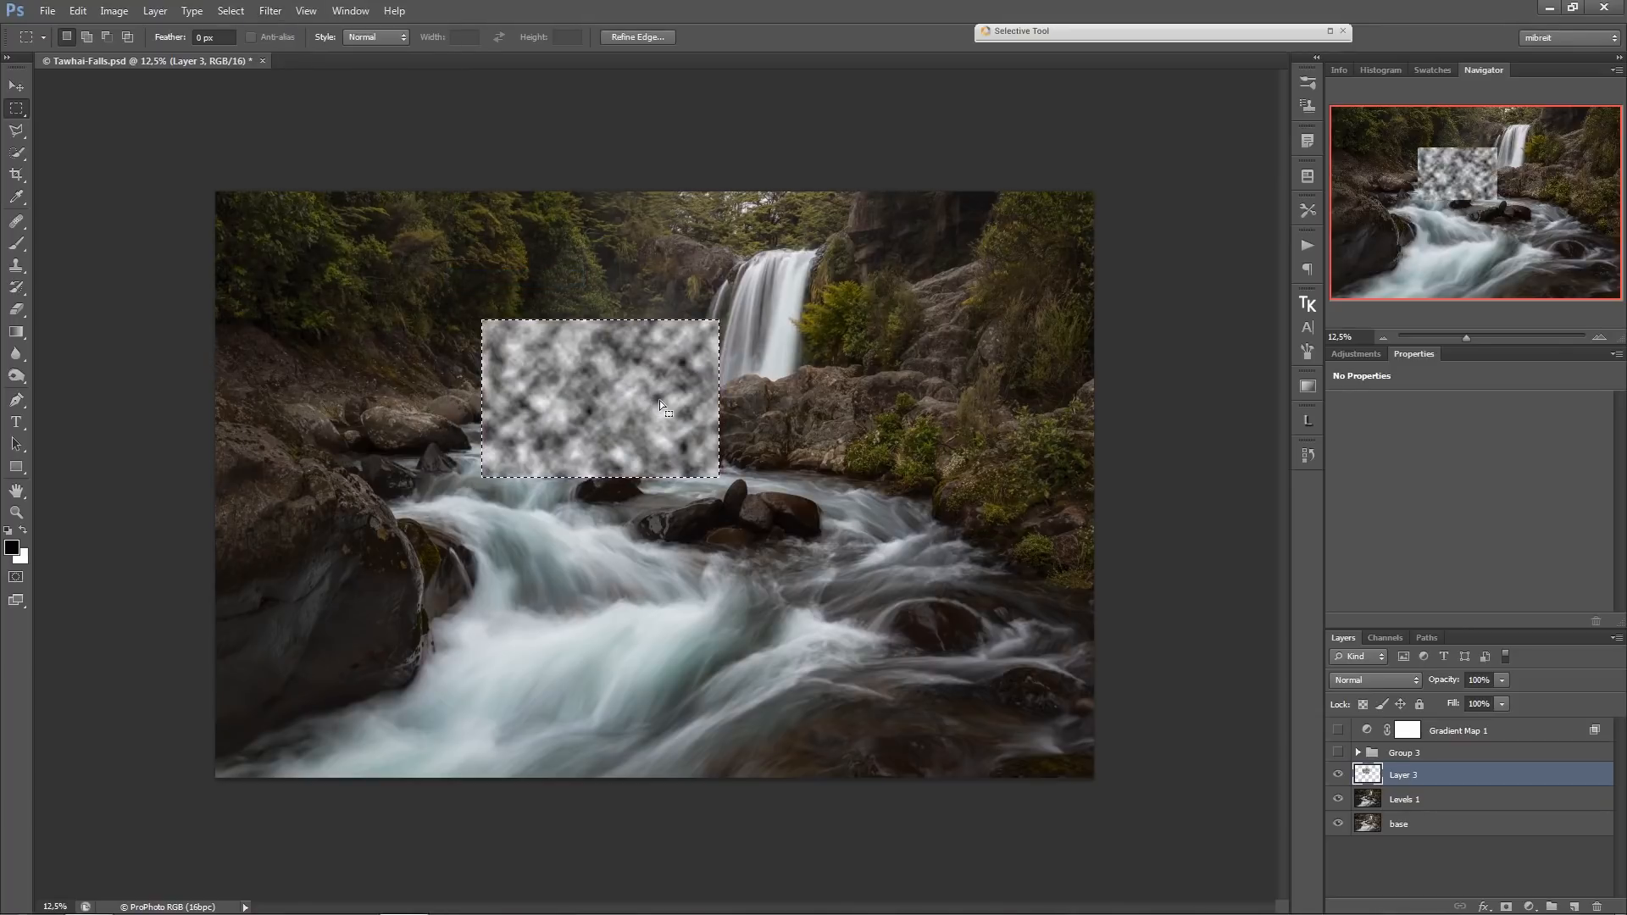
Scale the rendered clouds up beyond the canvas edges so they cover the whole image, and remove the selection.
click(18, 86)
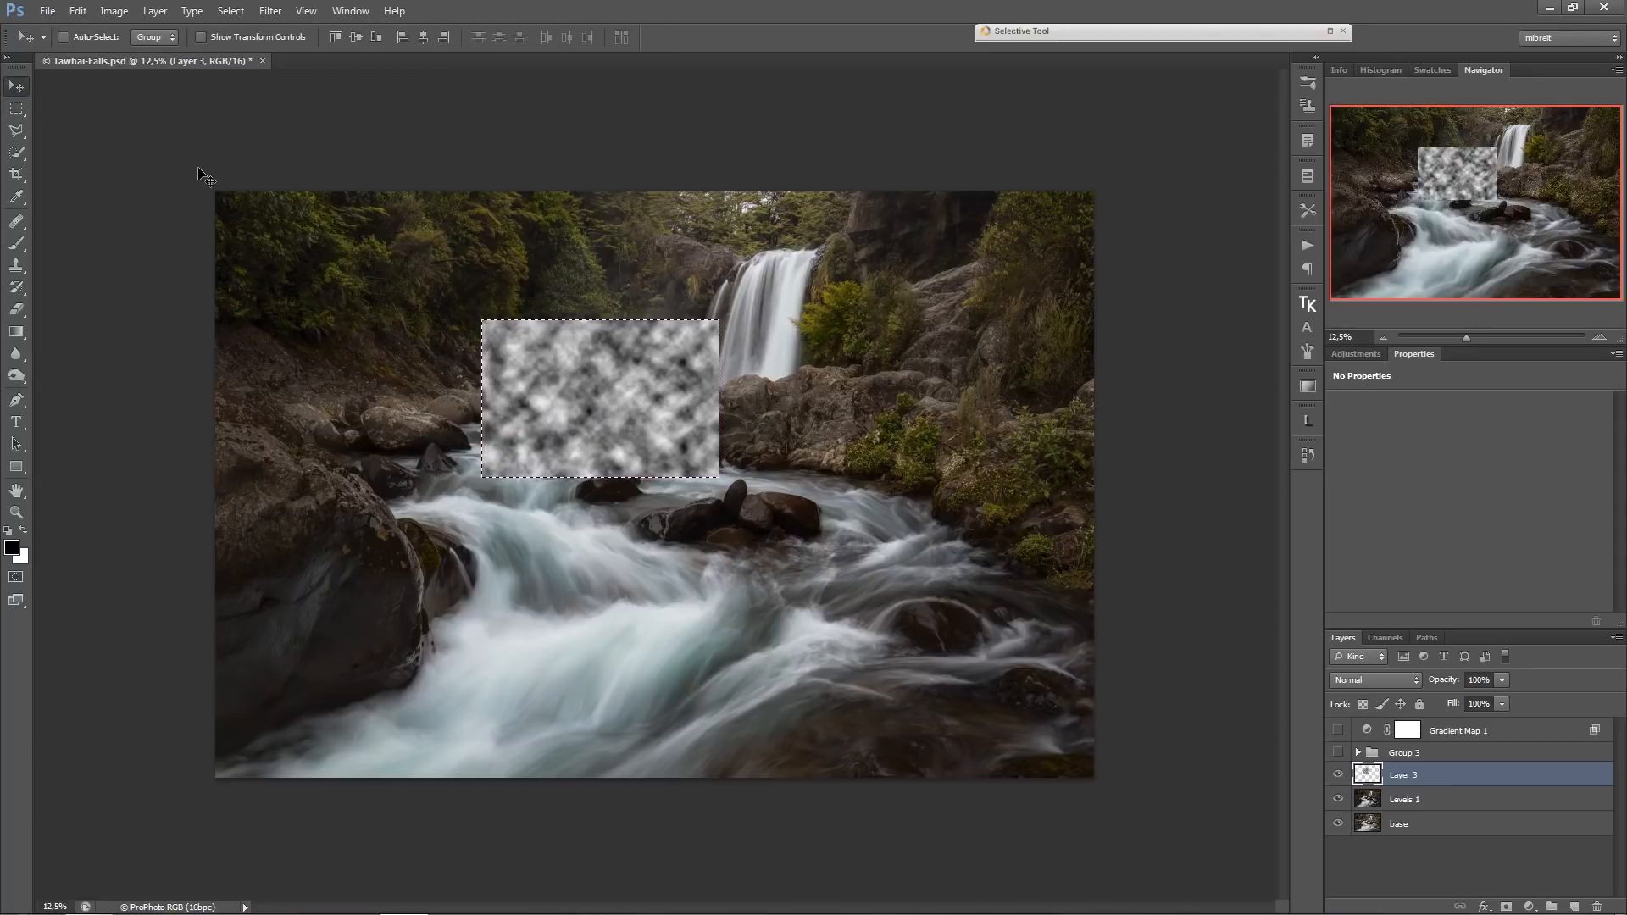
key(ctrl+t)
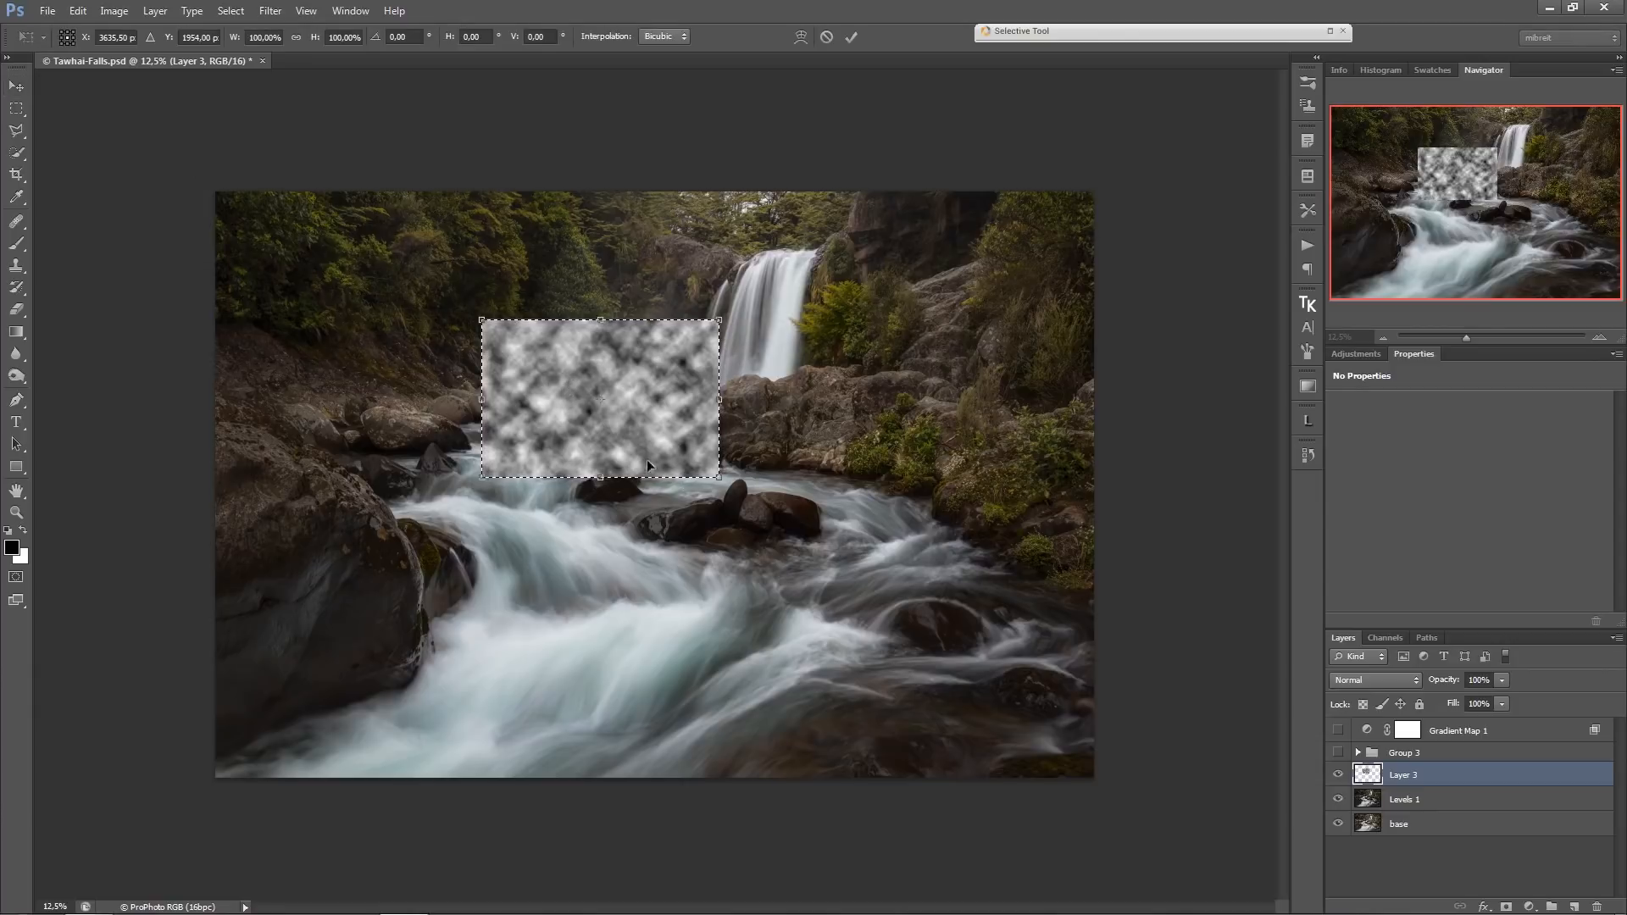
drag(719, 477, 1213, 816)
drag(484, 322, 36, 109)
key(Return)
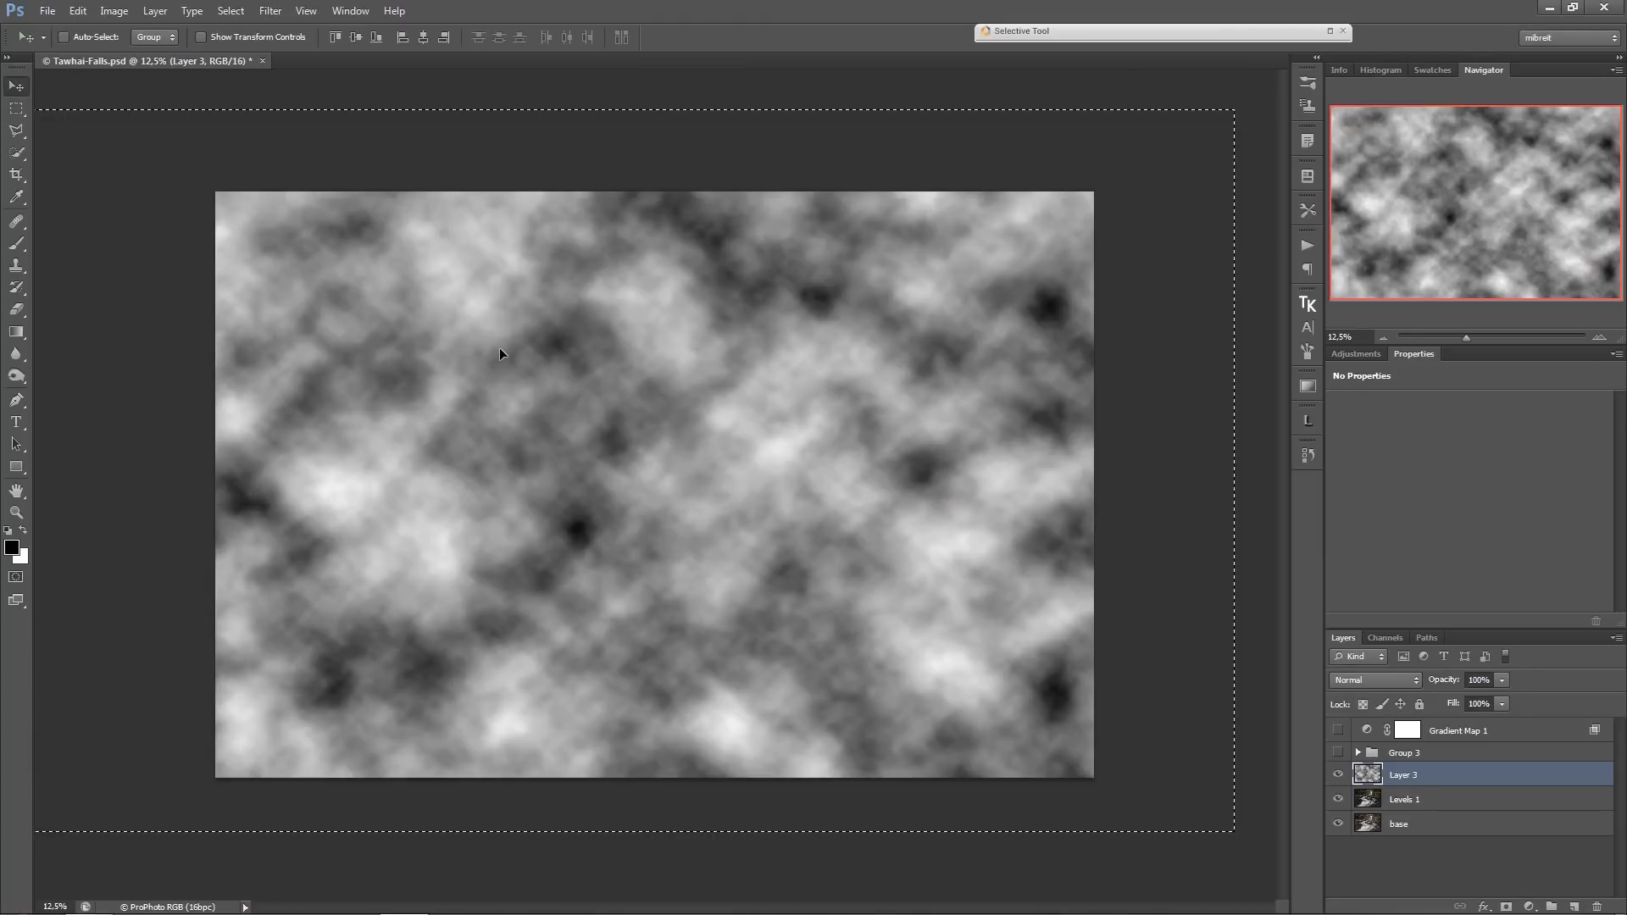
key(ctrl+d)
Apply a Gaussian Blur with a radius of about 10 pixels to the cloud layer.
click(263, 17)
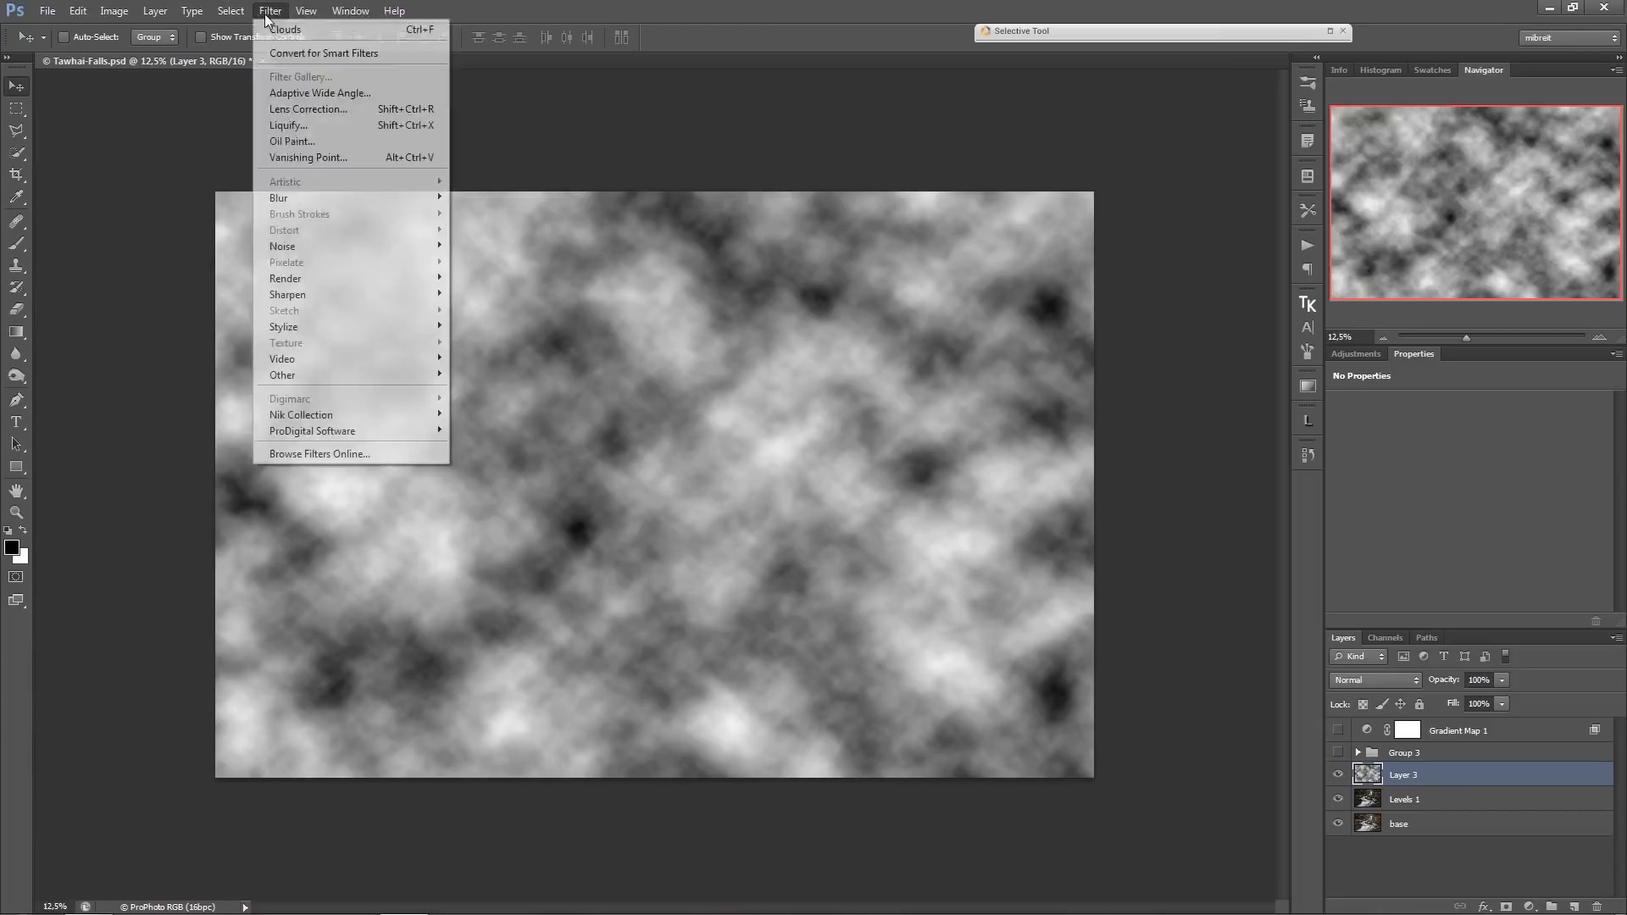
mouse_move(319, 200)
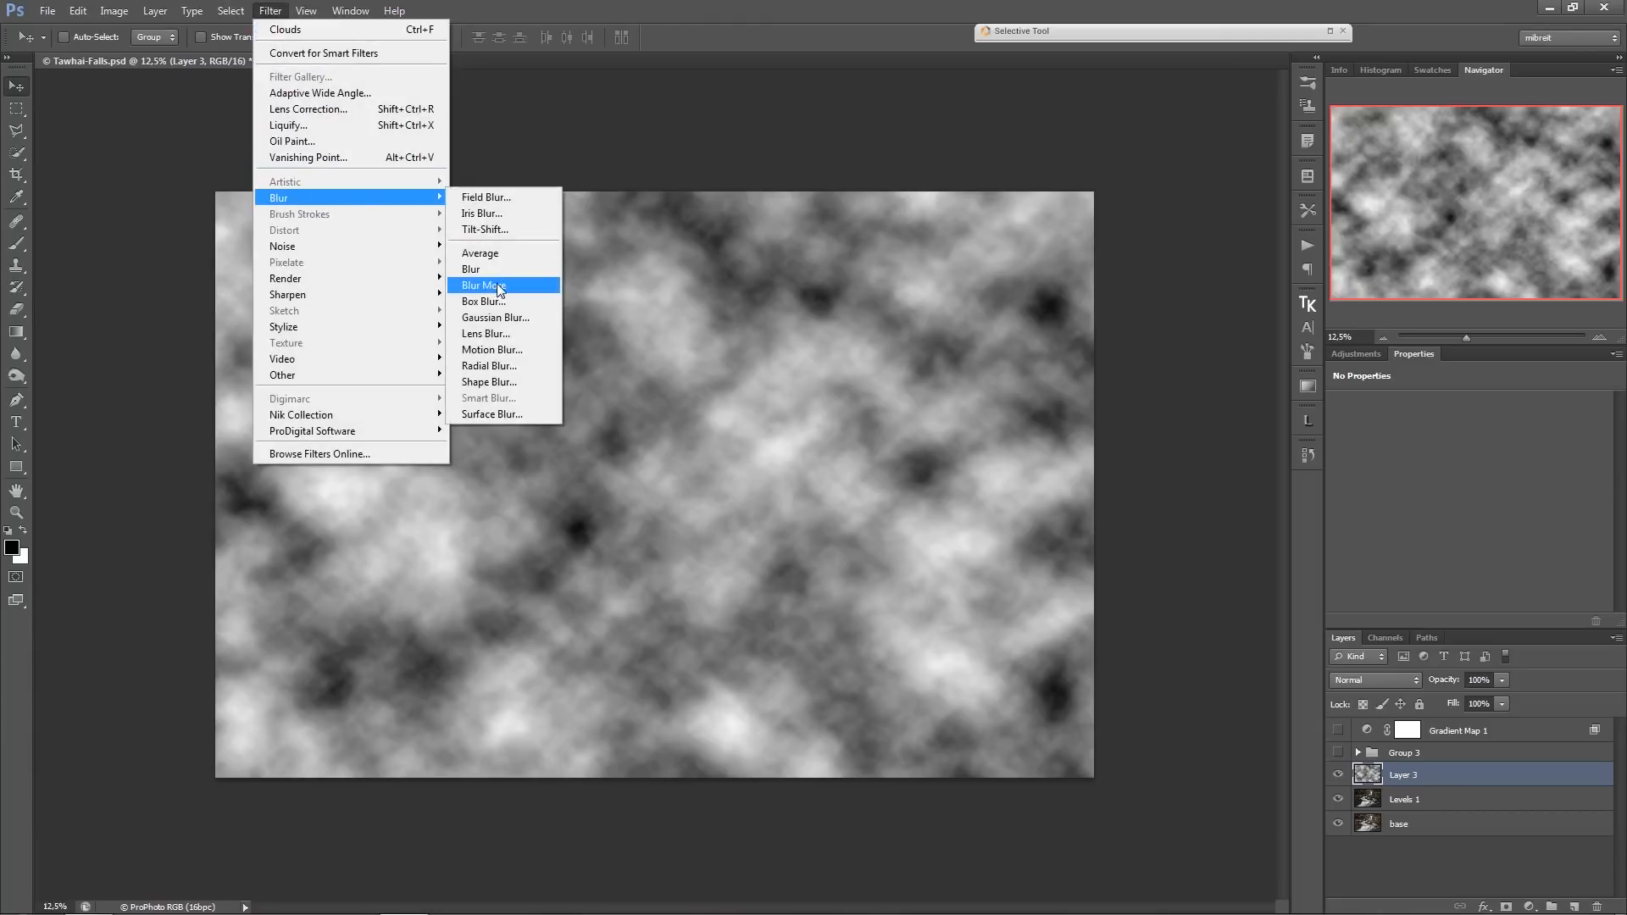
click(496, 317)
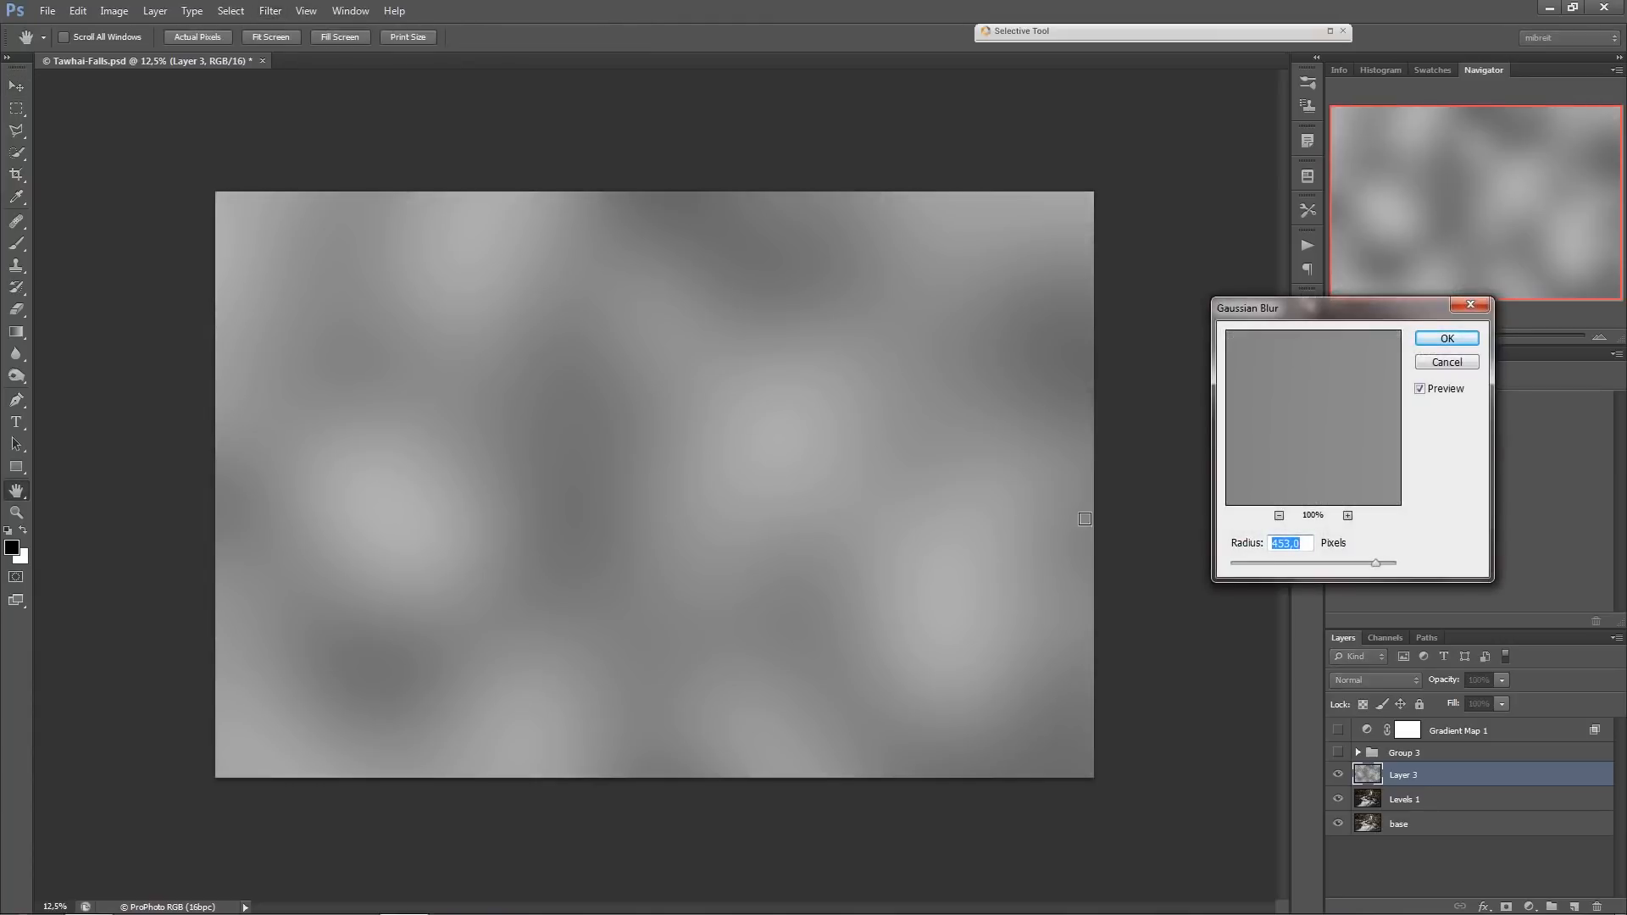
drag(1268, 563, 1294, 564)
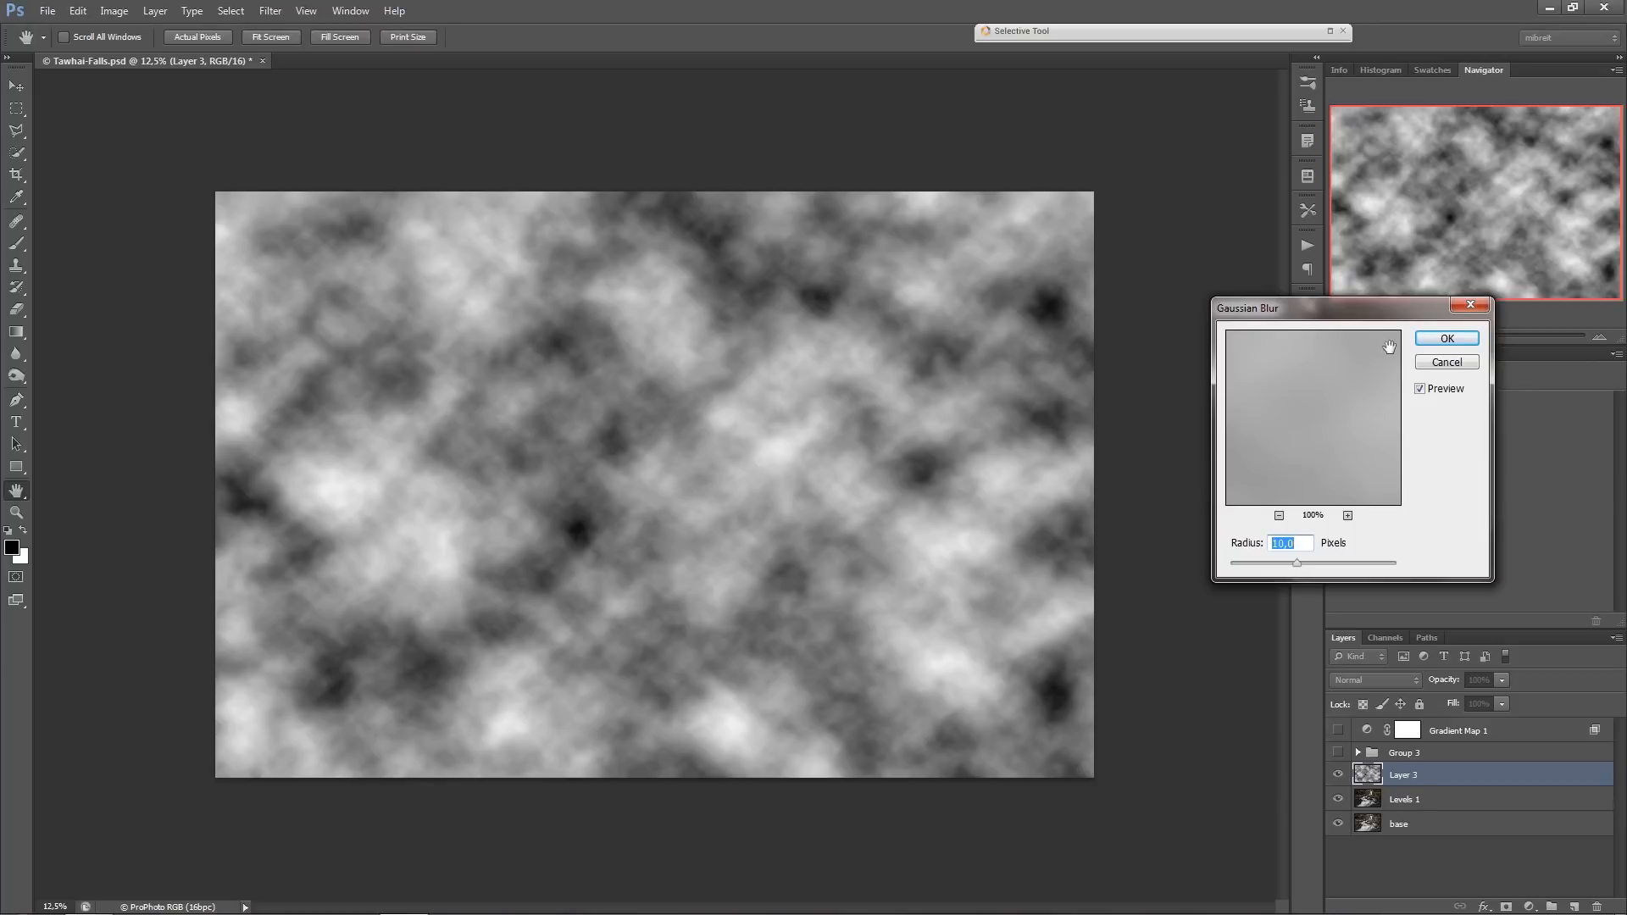
click(1446, 338)
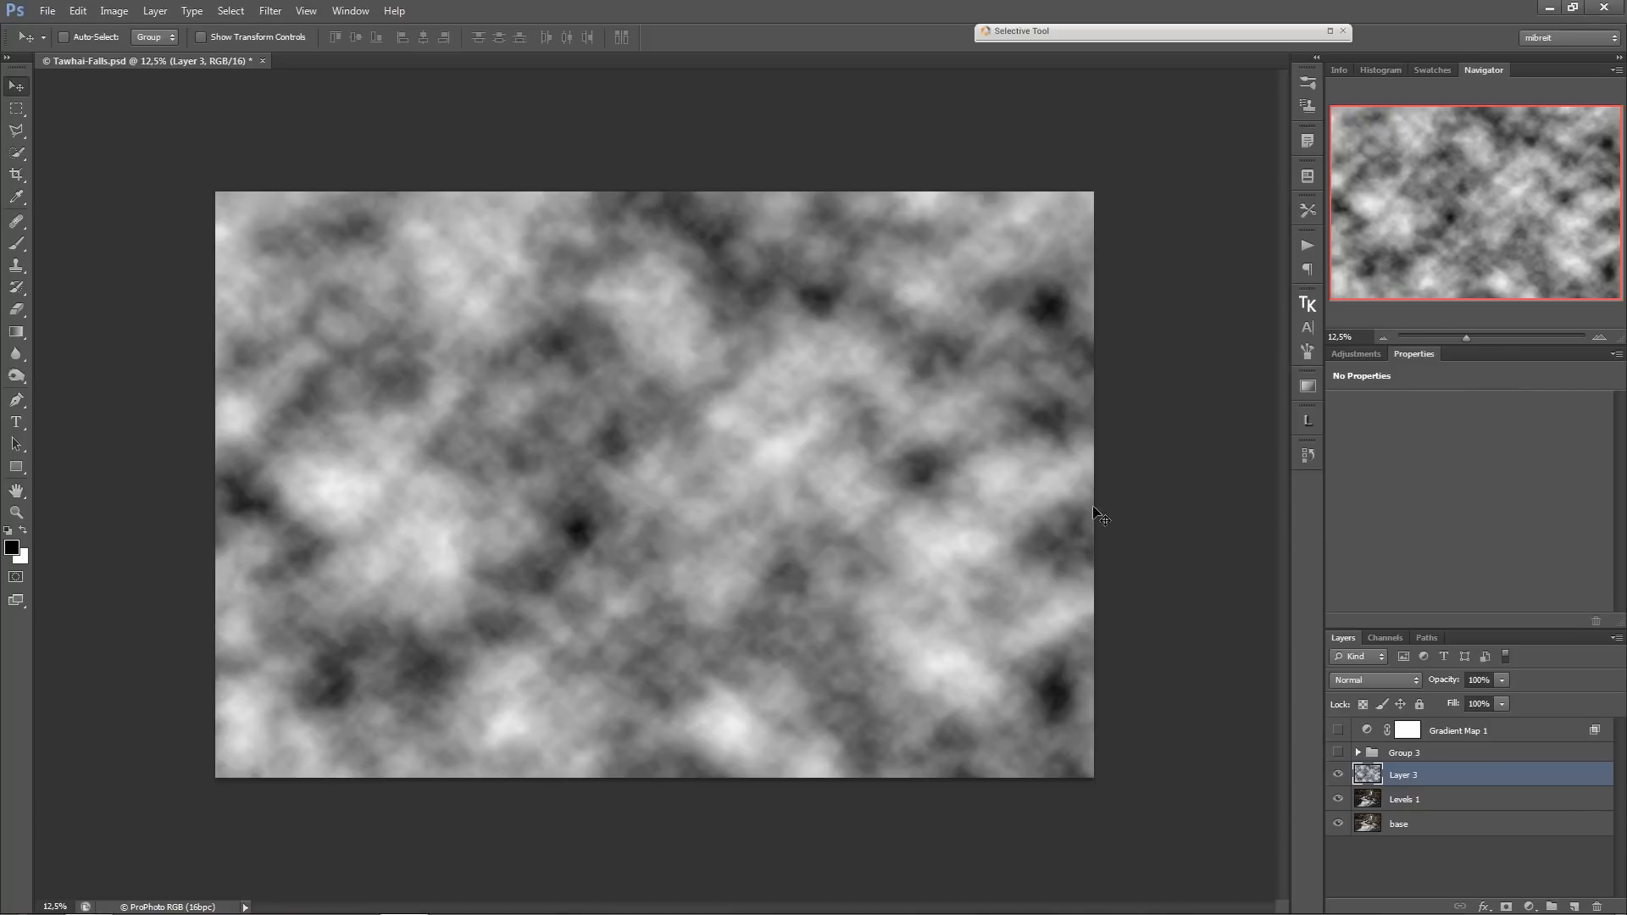
Add a Levels adjustment above the clouds with the output black level at 49 and merge it with the cloud layer.
click(1530, 905)
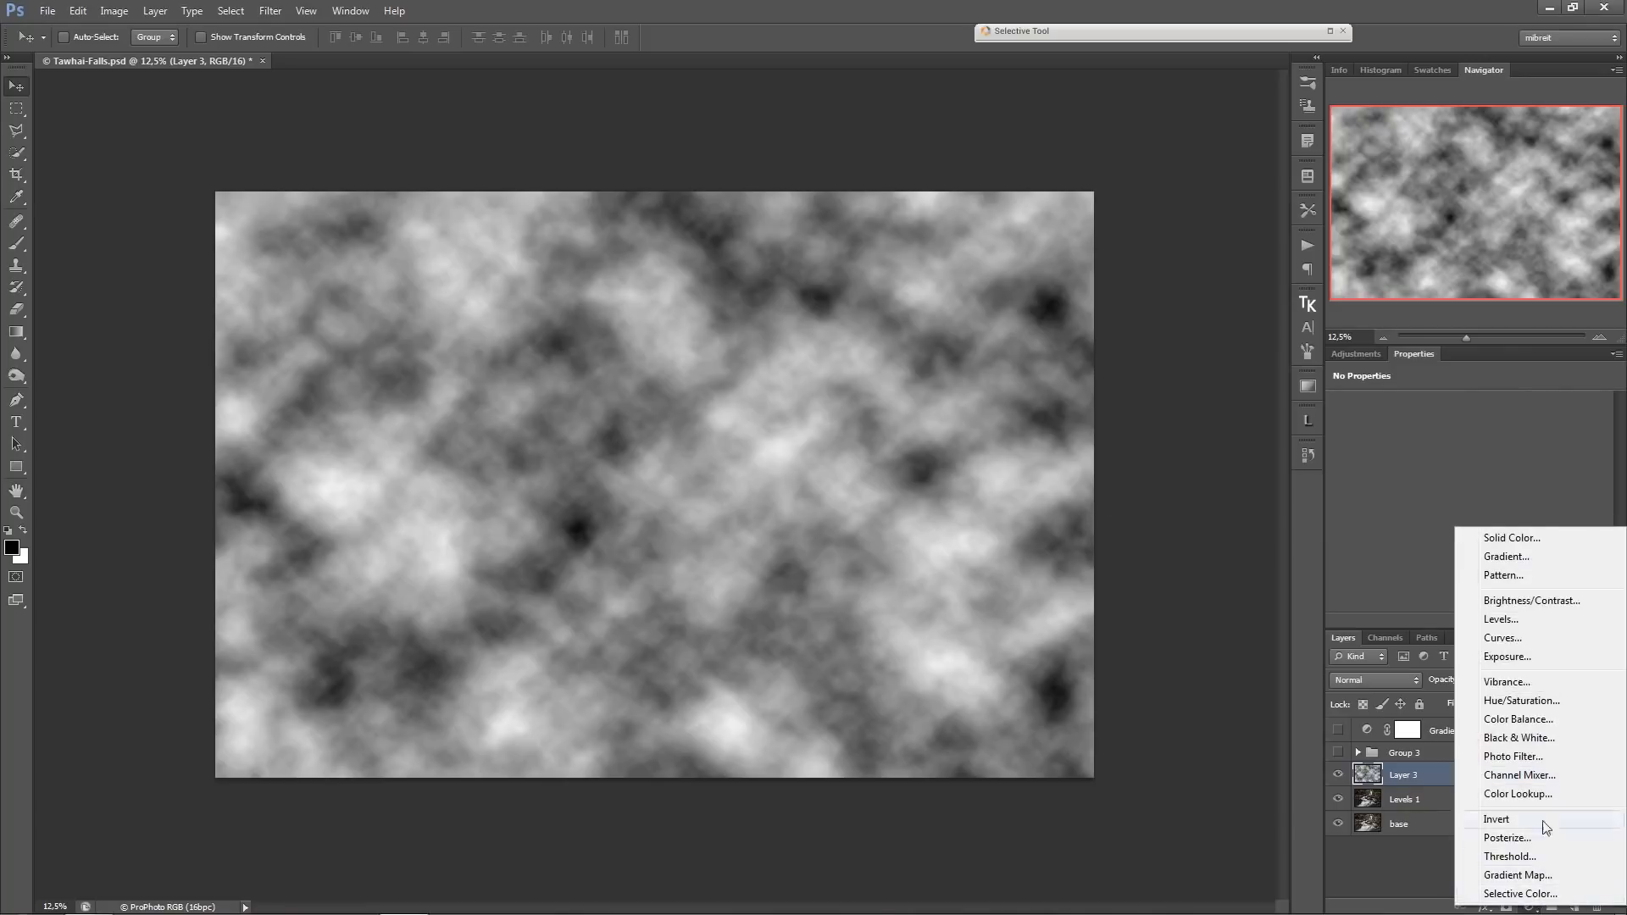
click(1532, 620)
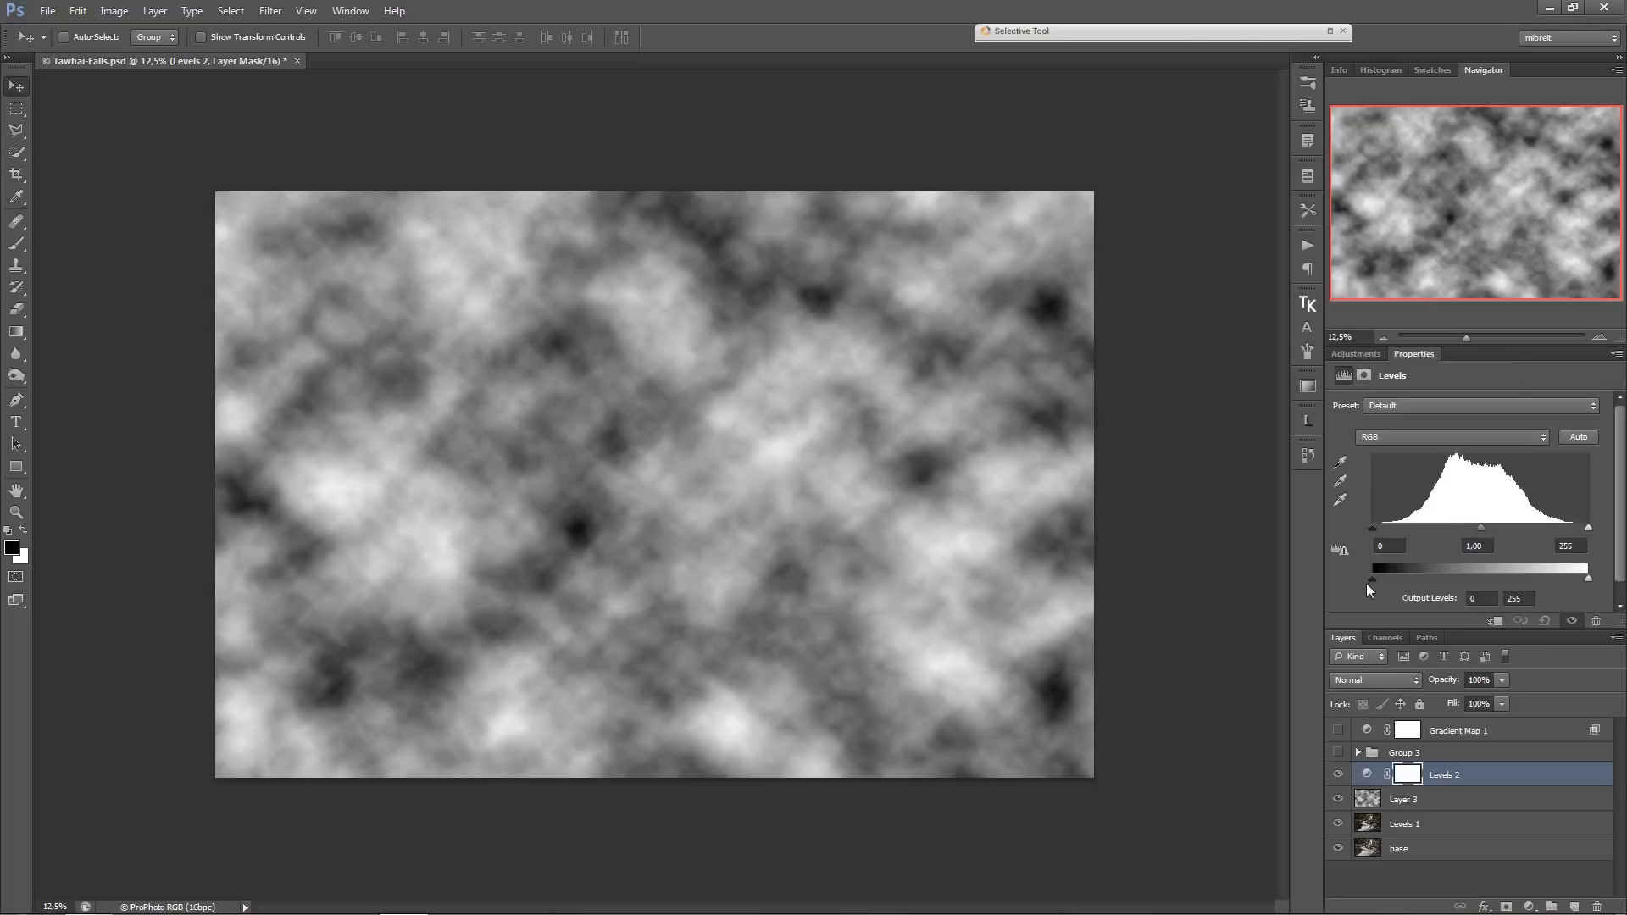
click(1371, 581)
drag(1383, 581, 1398, 584)
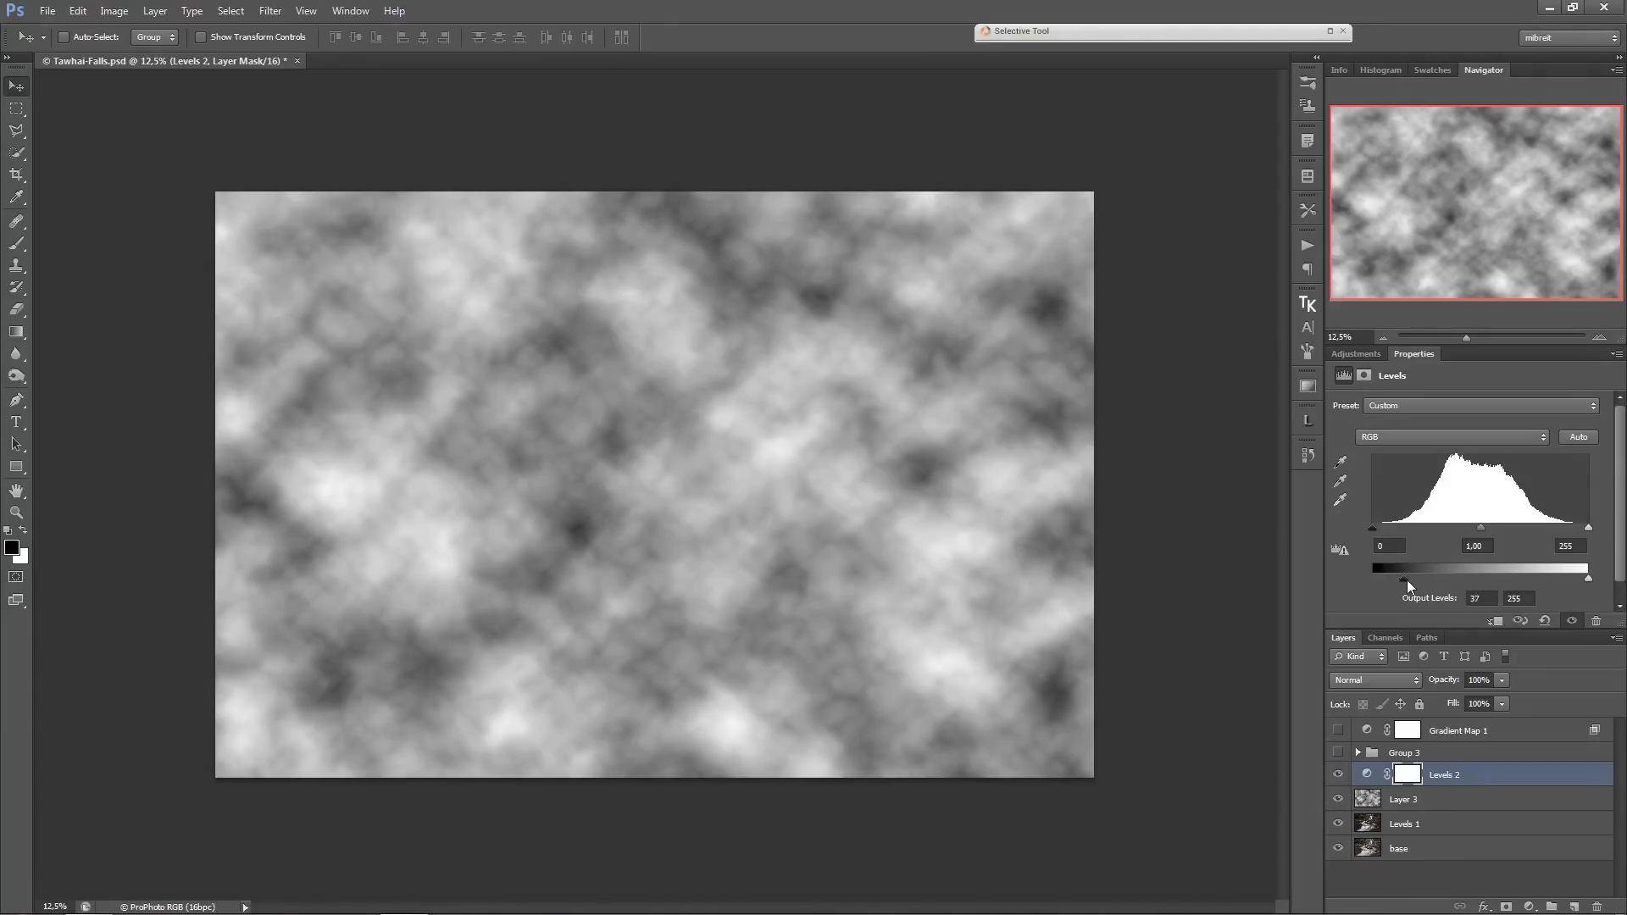
drag(1405, 582, 1414, 582)
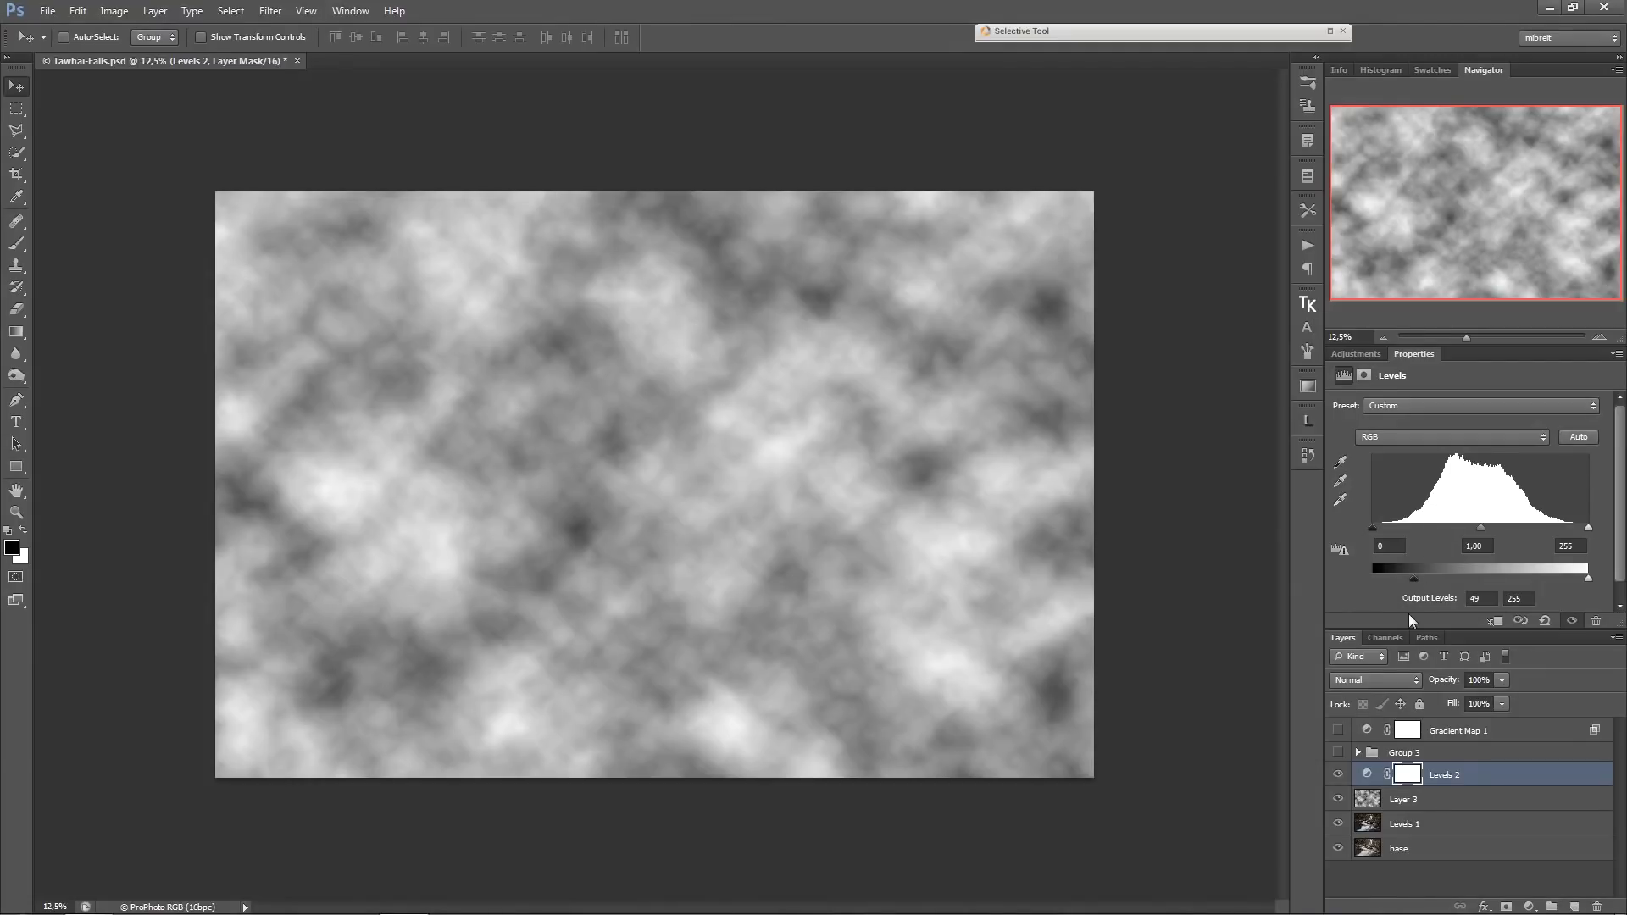
shift+click(1474, 799)
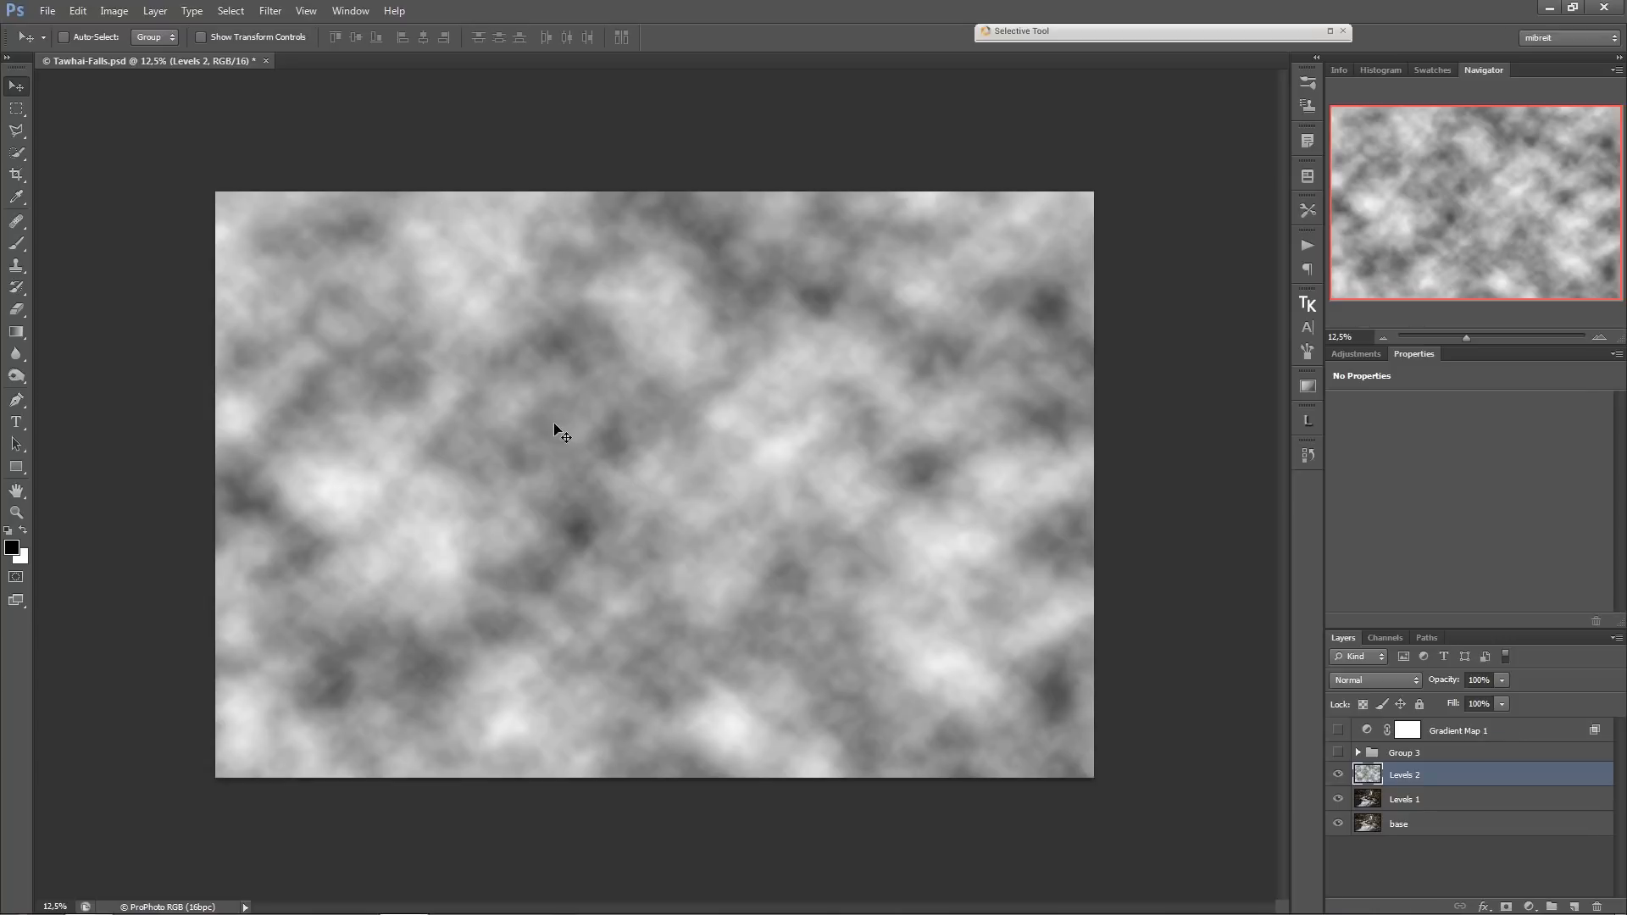
Load the RGB channel of the cloud image as a luminosity selection.
click(1381, 638)
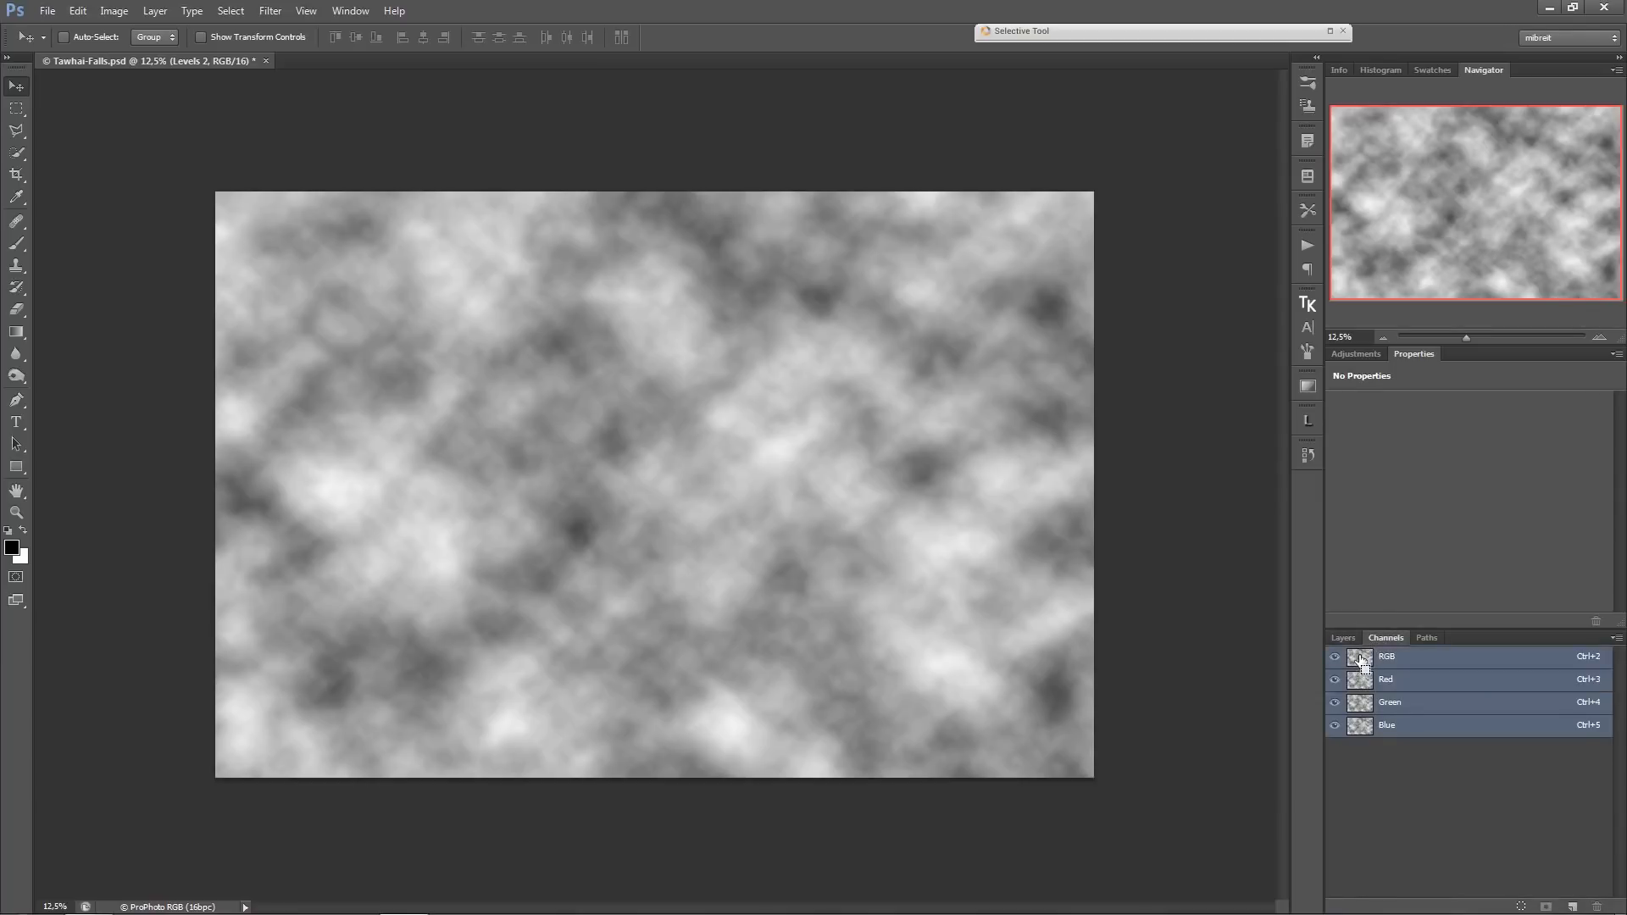
ctrl+click(1359, 656)
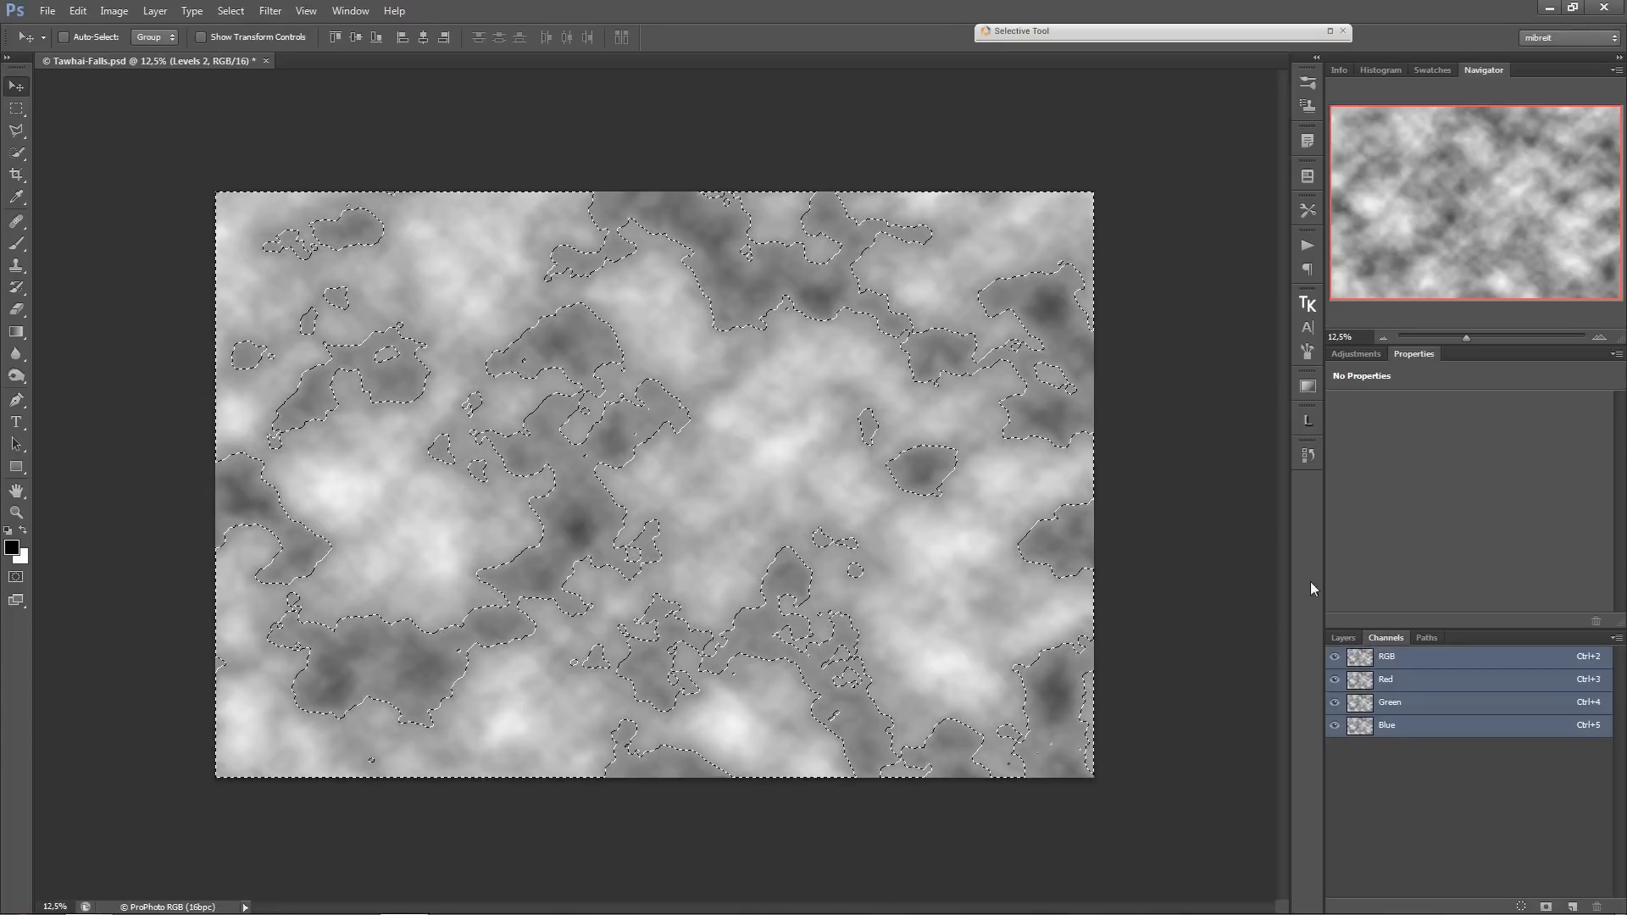
click(1343, 637)
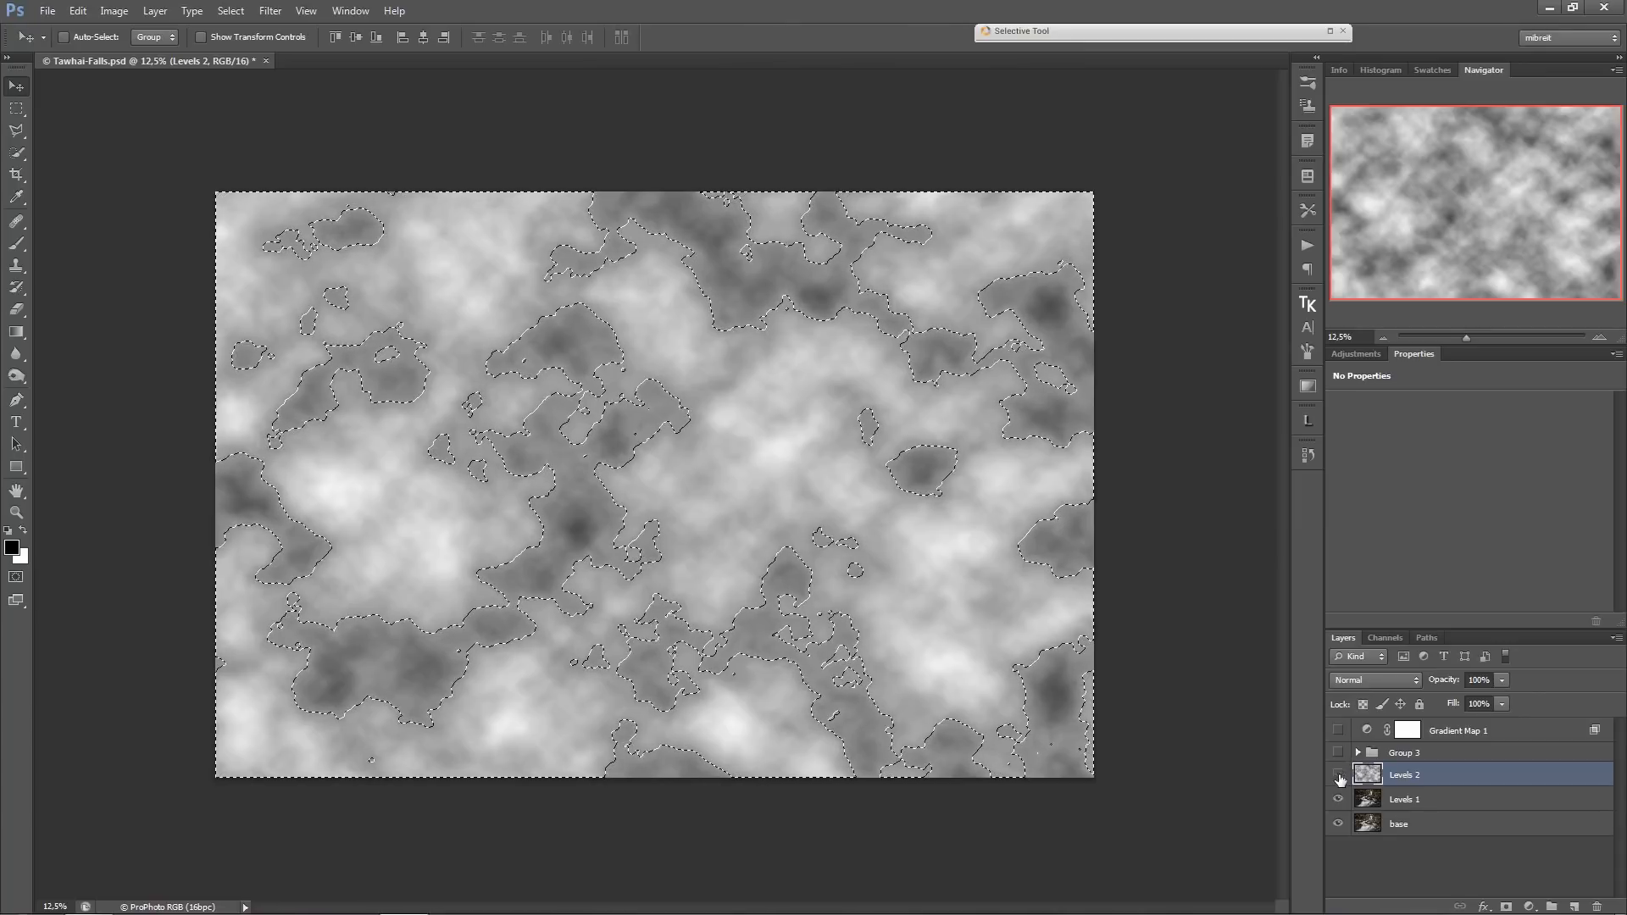
Hide the cloud layer and create a new empty layer directly above Levels 1, keeping the selection active.
click(1339, 775)
click(1482, 801)
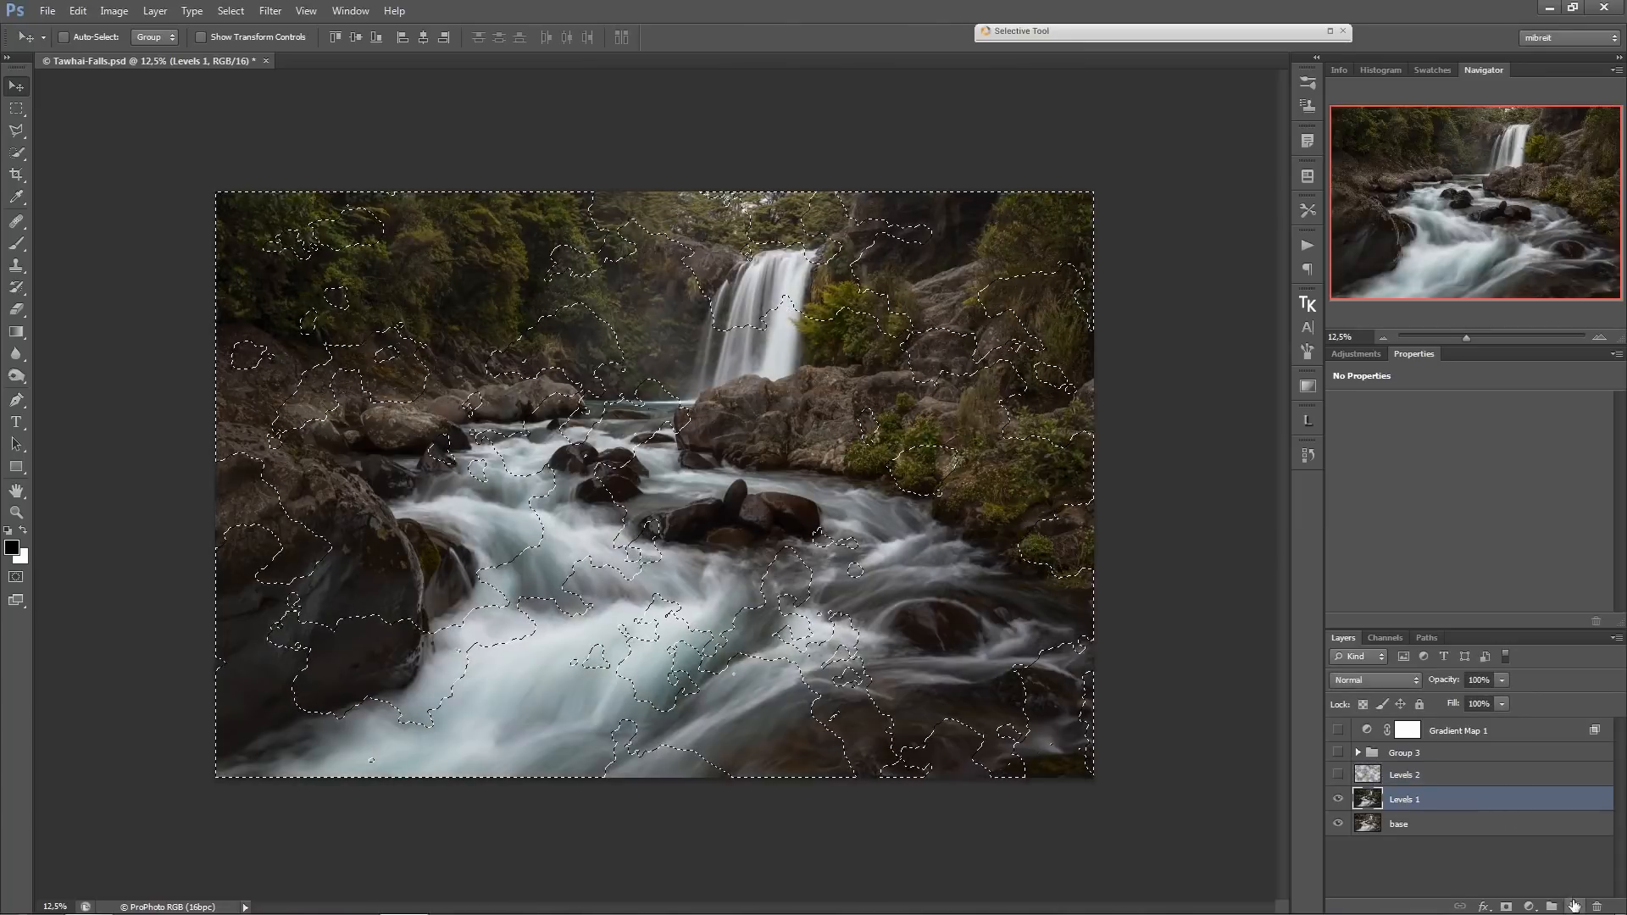
click(1574, 905)
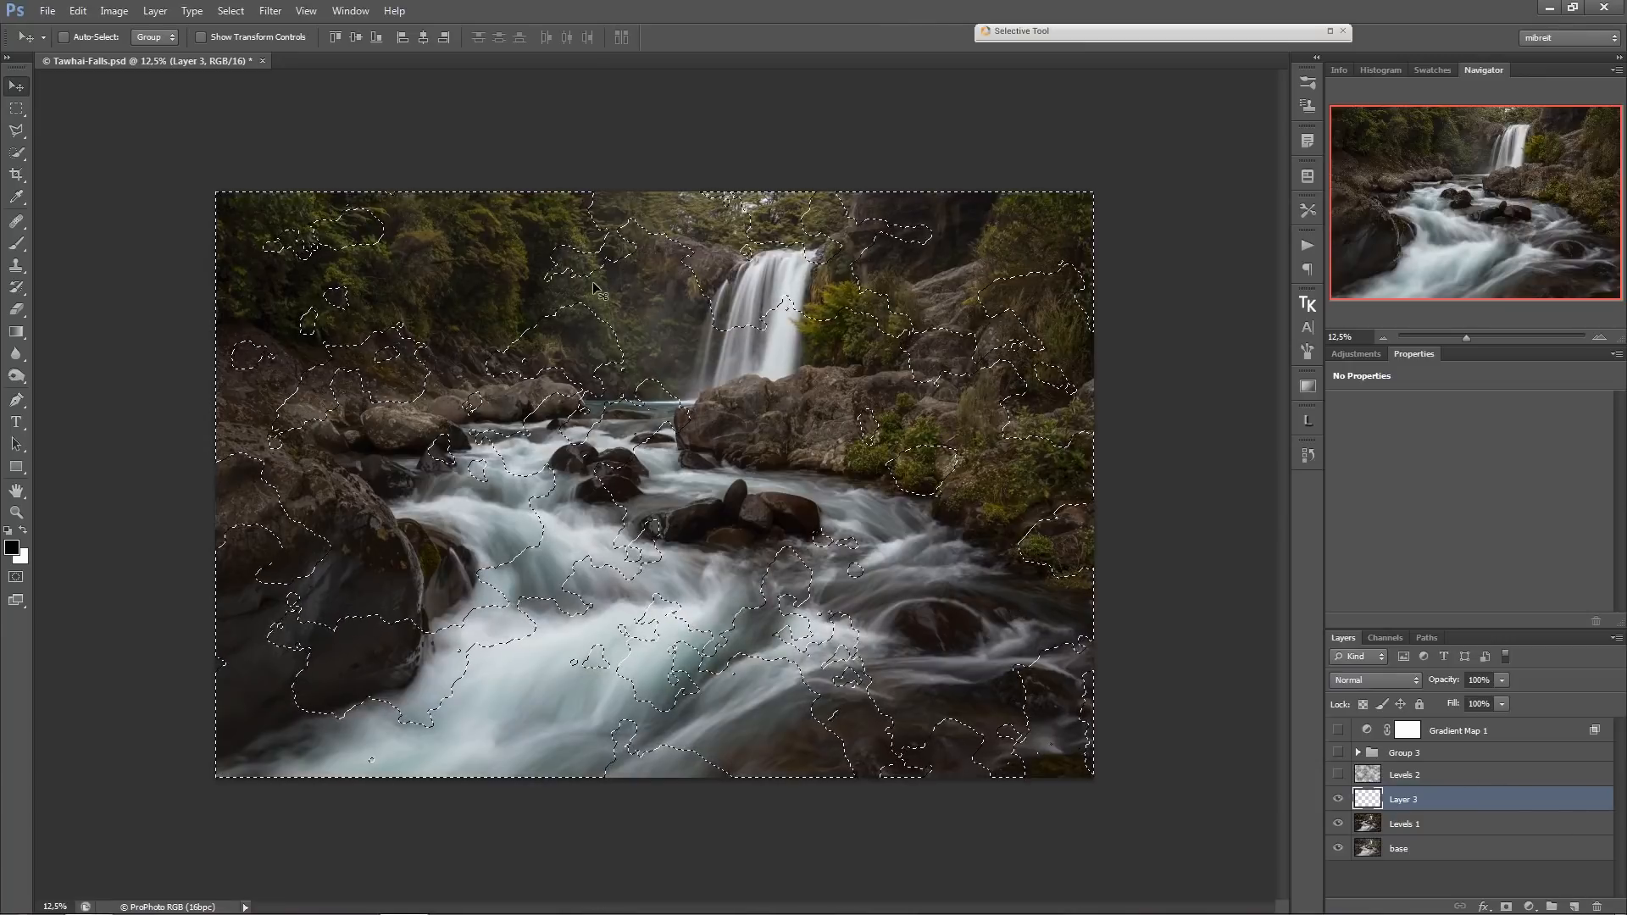
Turn the cloud selection into a layer mask on Layer 3, inspect the mask, and delete the Levels 2 cloud layer.
click(1507, 908)
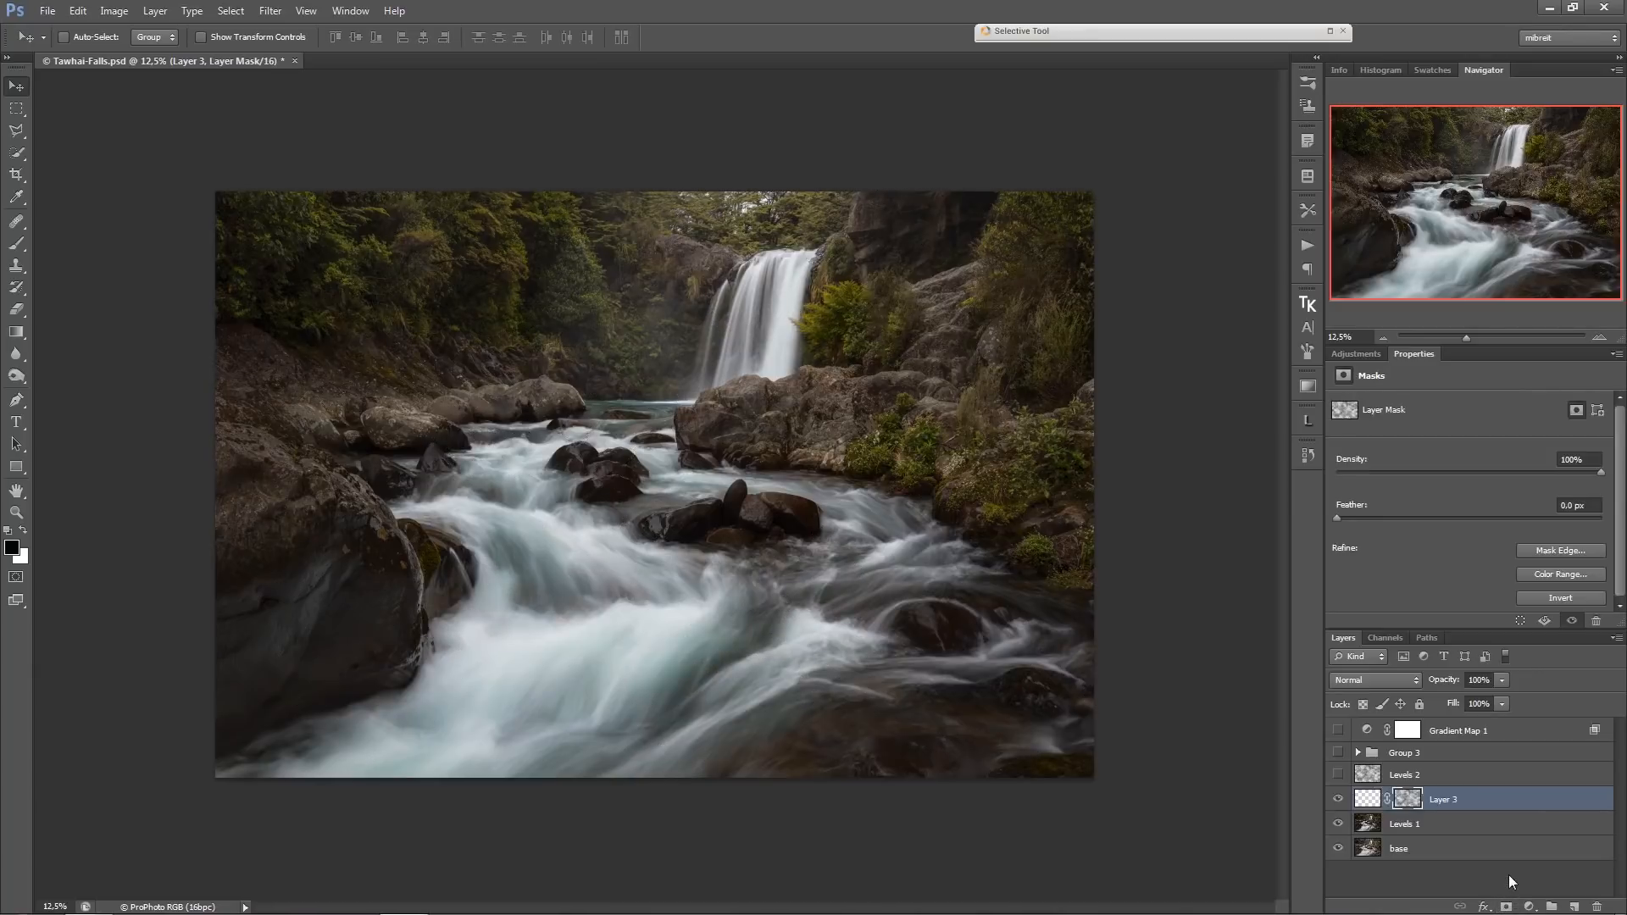
alt+click(1409, 799)
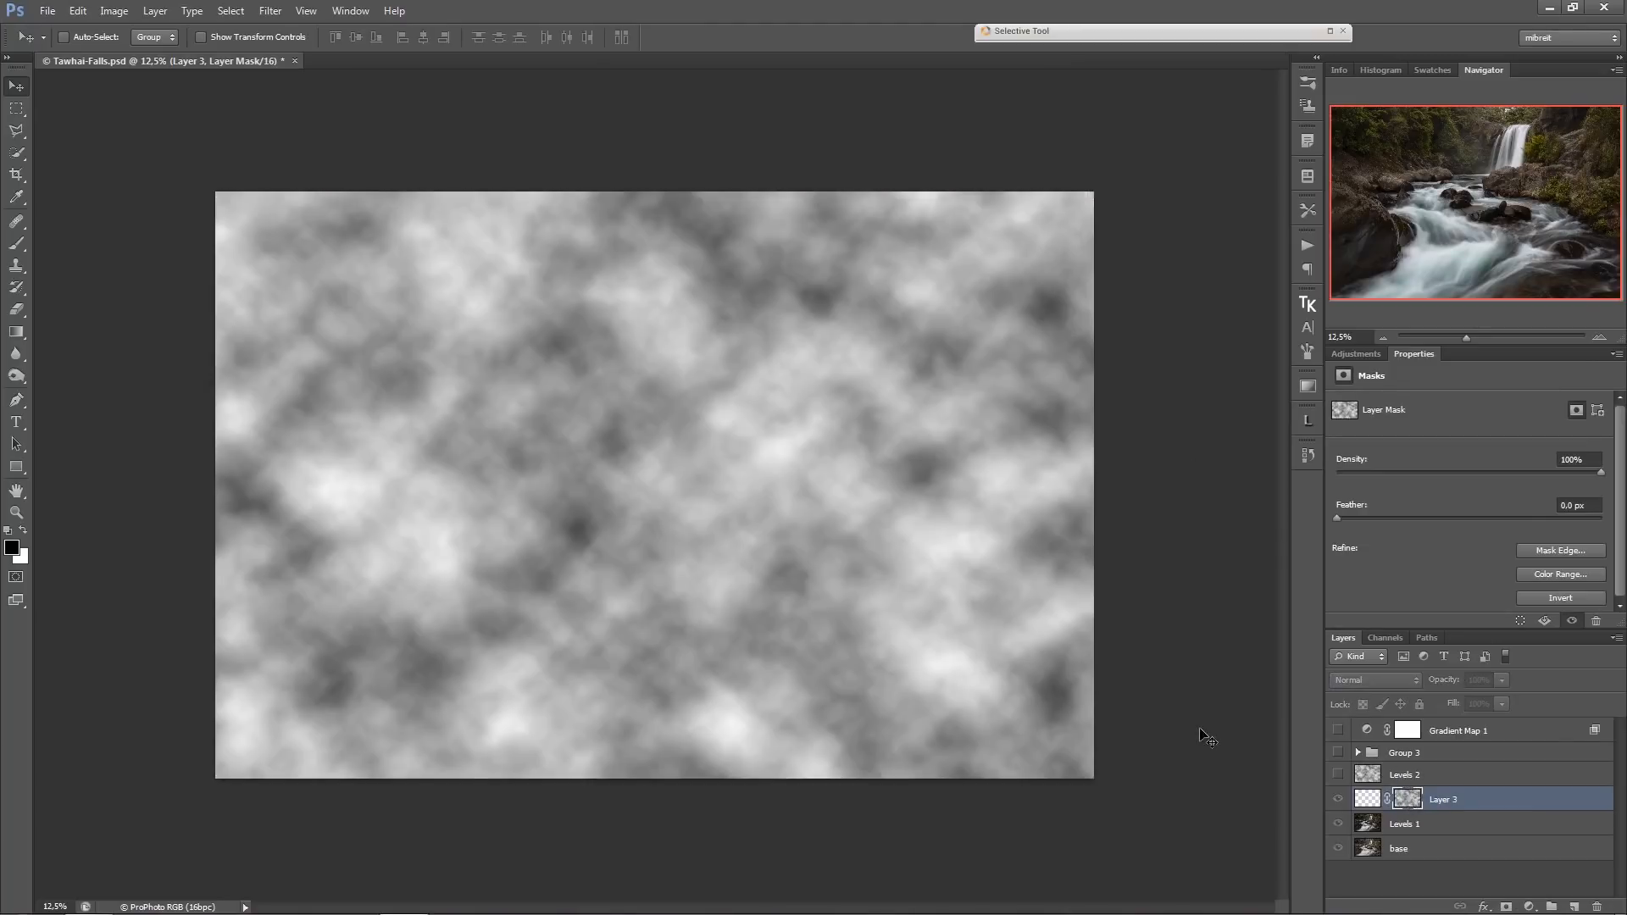
click(1366, 800)
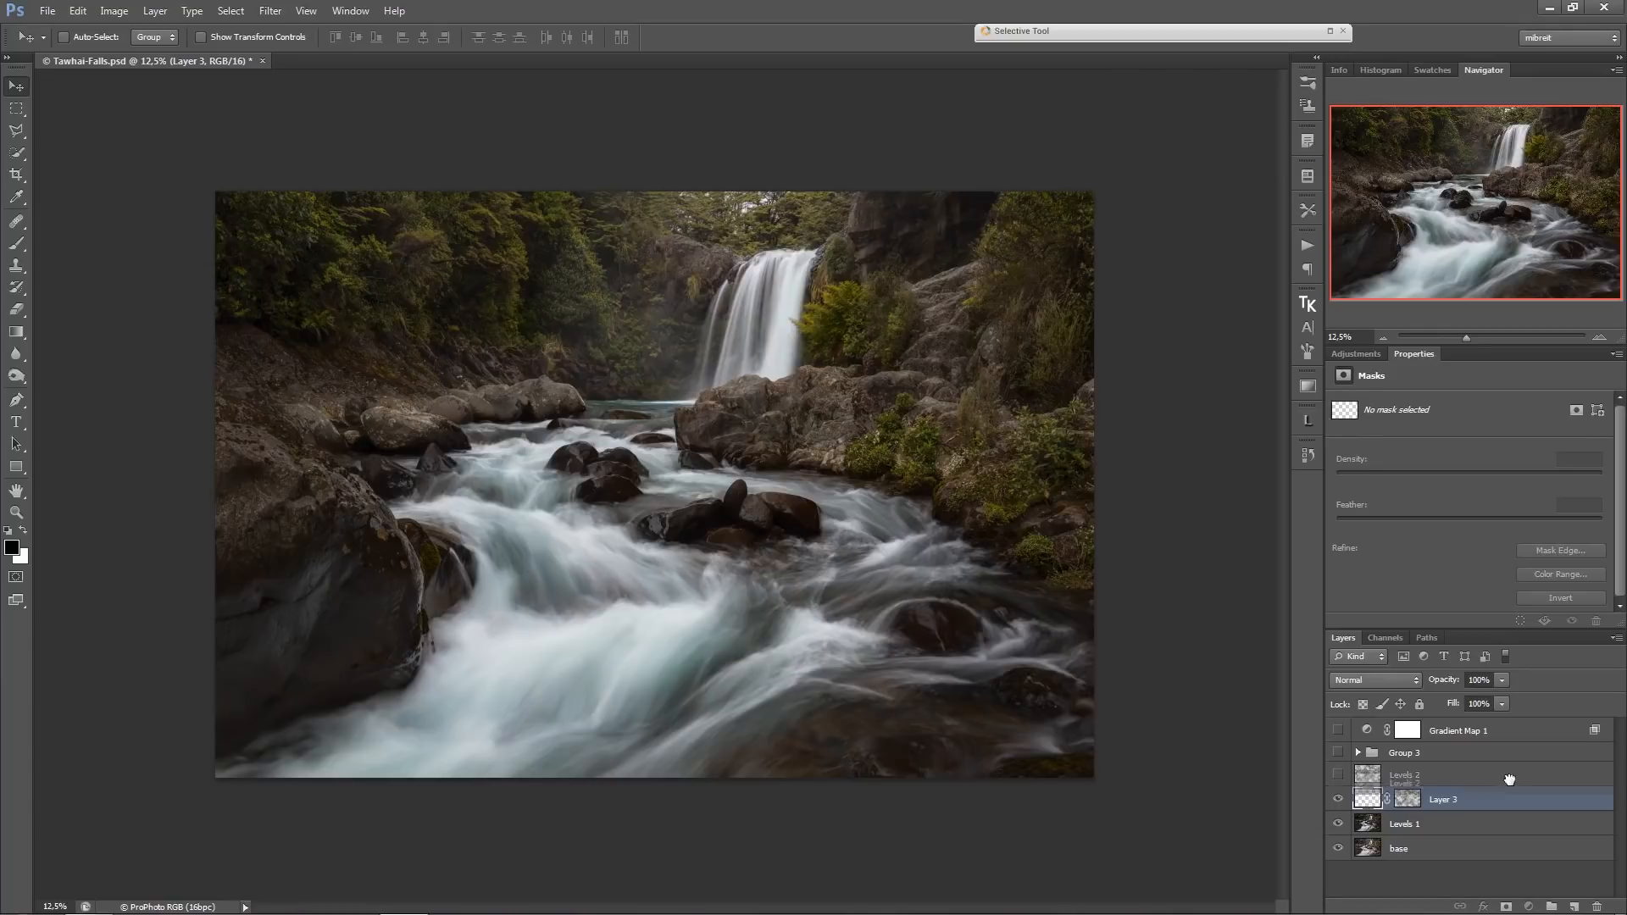
drag(1511, 776, 1595, 905)
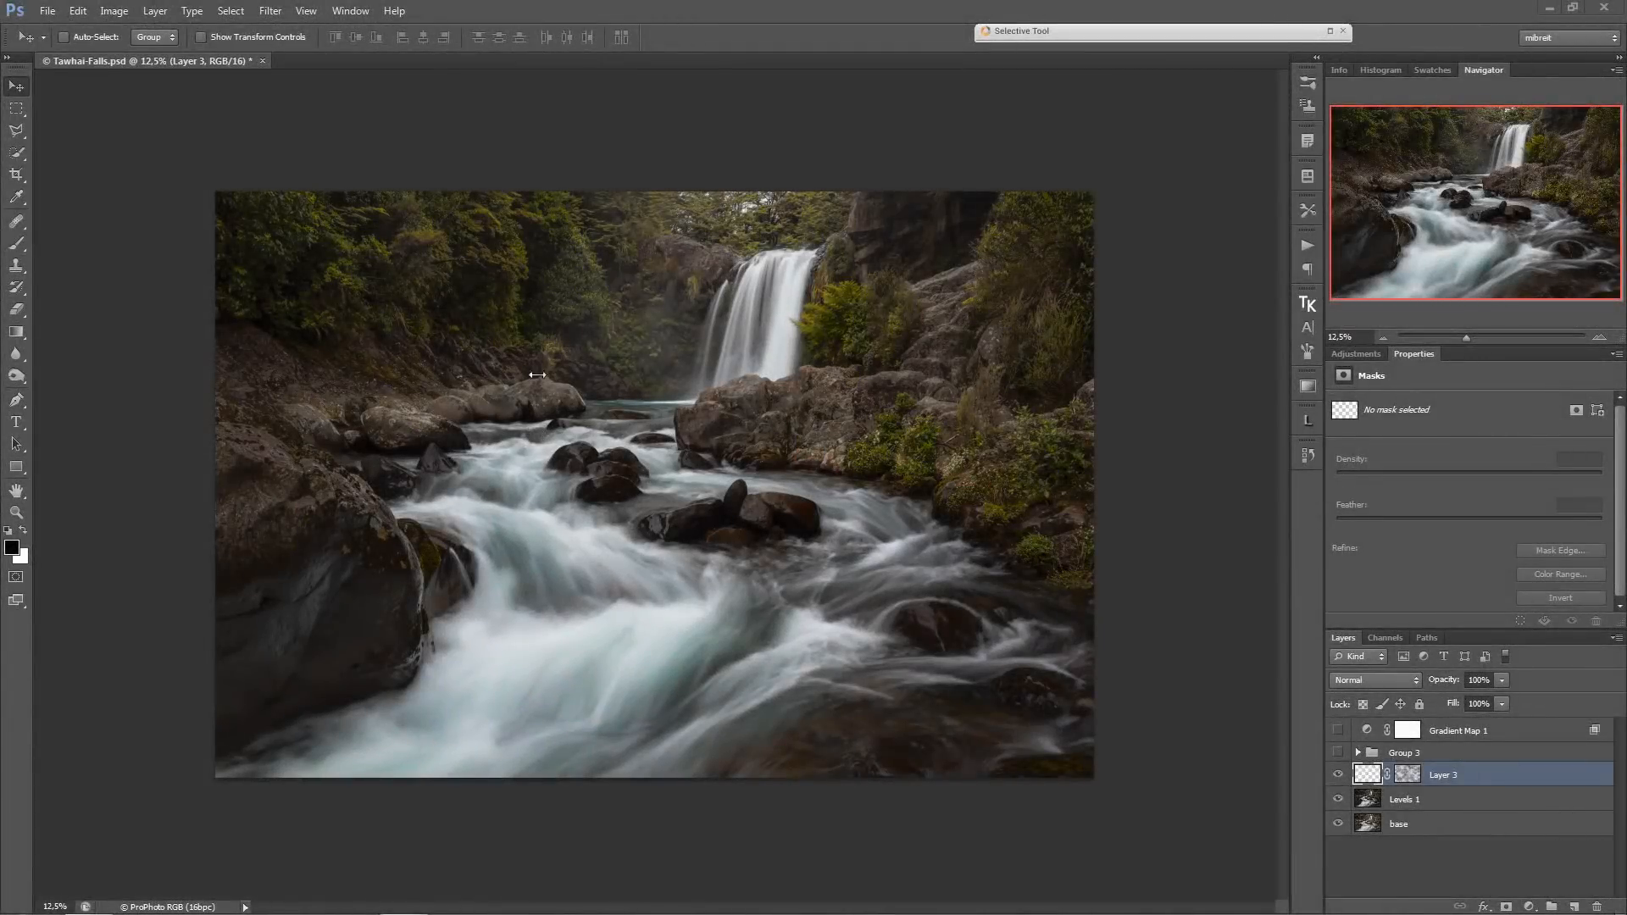
Paint light grey (a9a9a9) mist on Layer 3 over the trees beside the waterfall with the brush at 10% opacity.
click(16, 243)
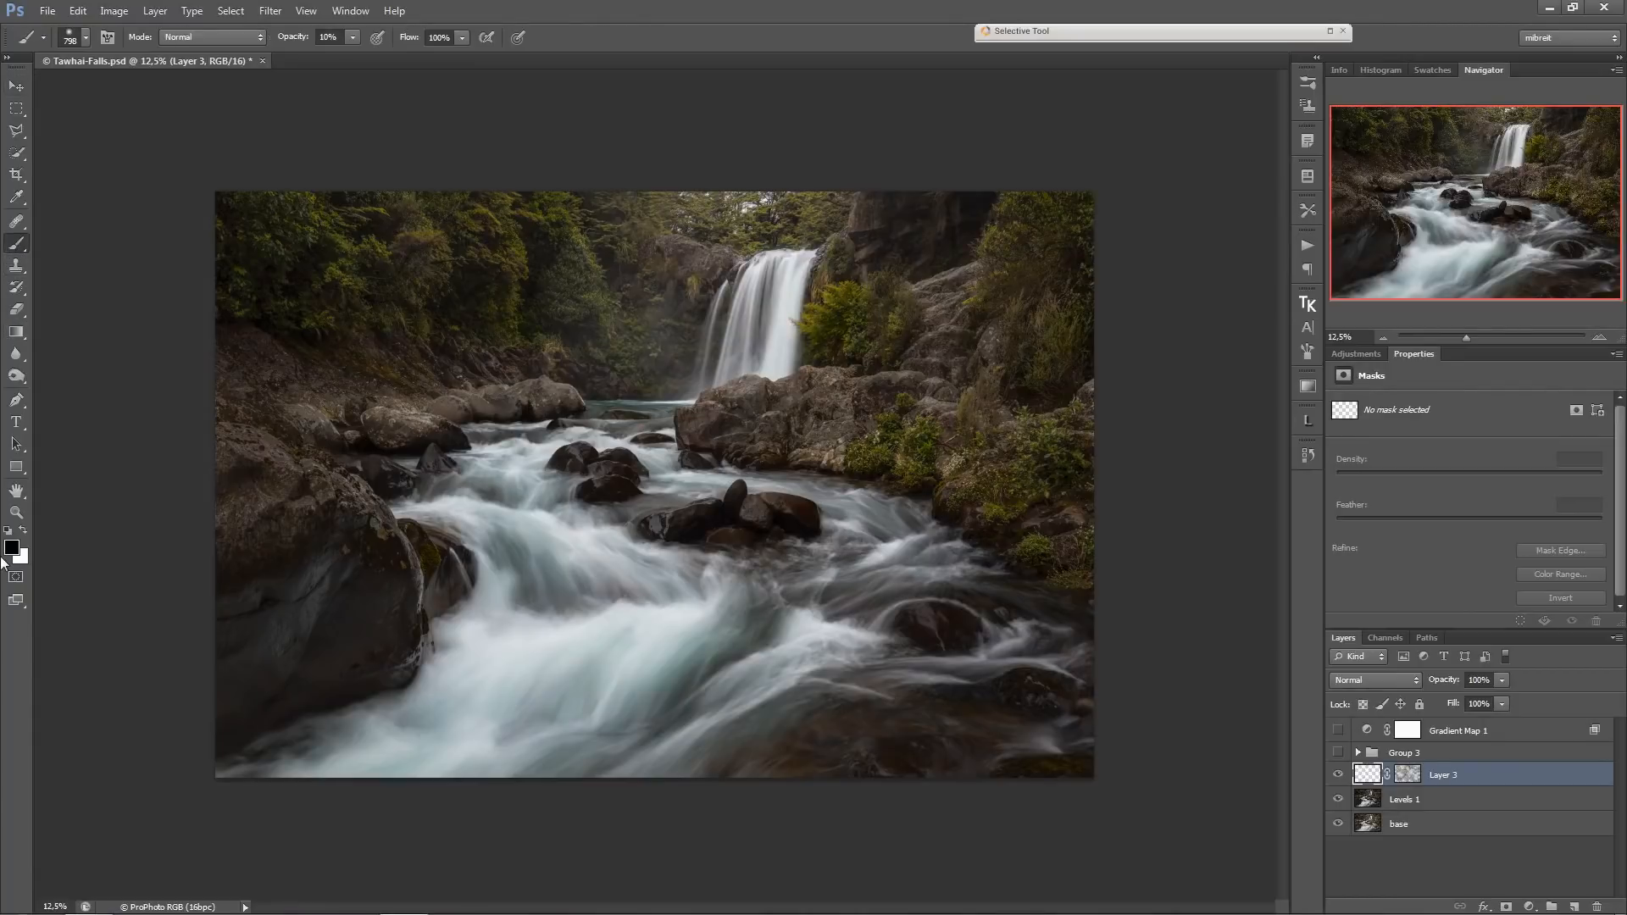
click(12, 550)
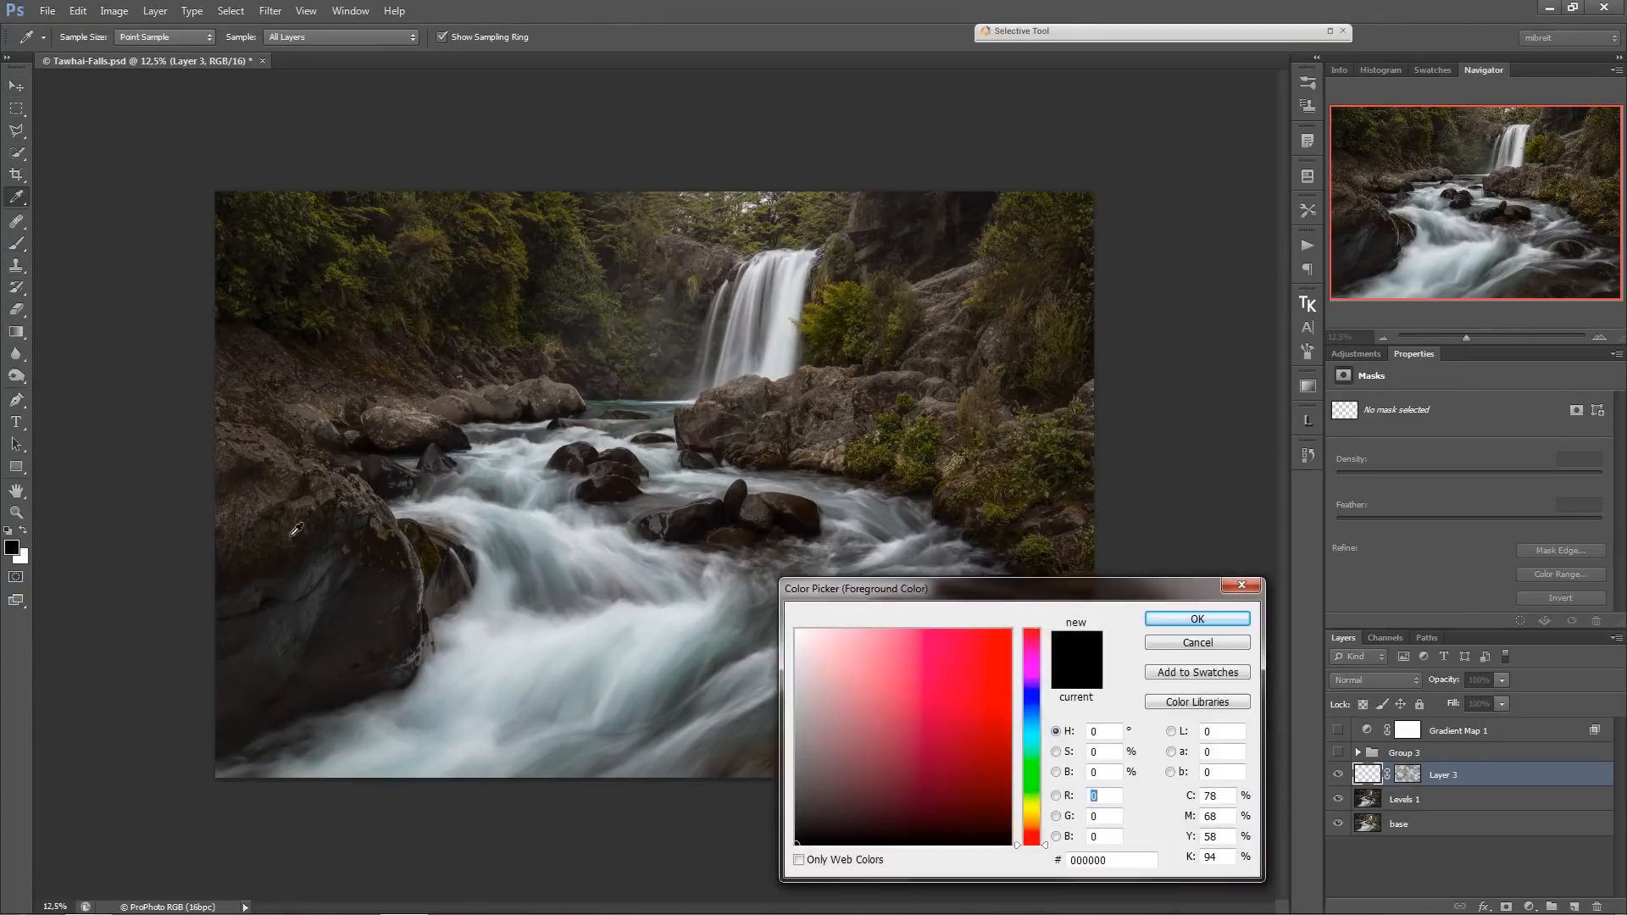
click(795, 703)
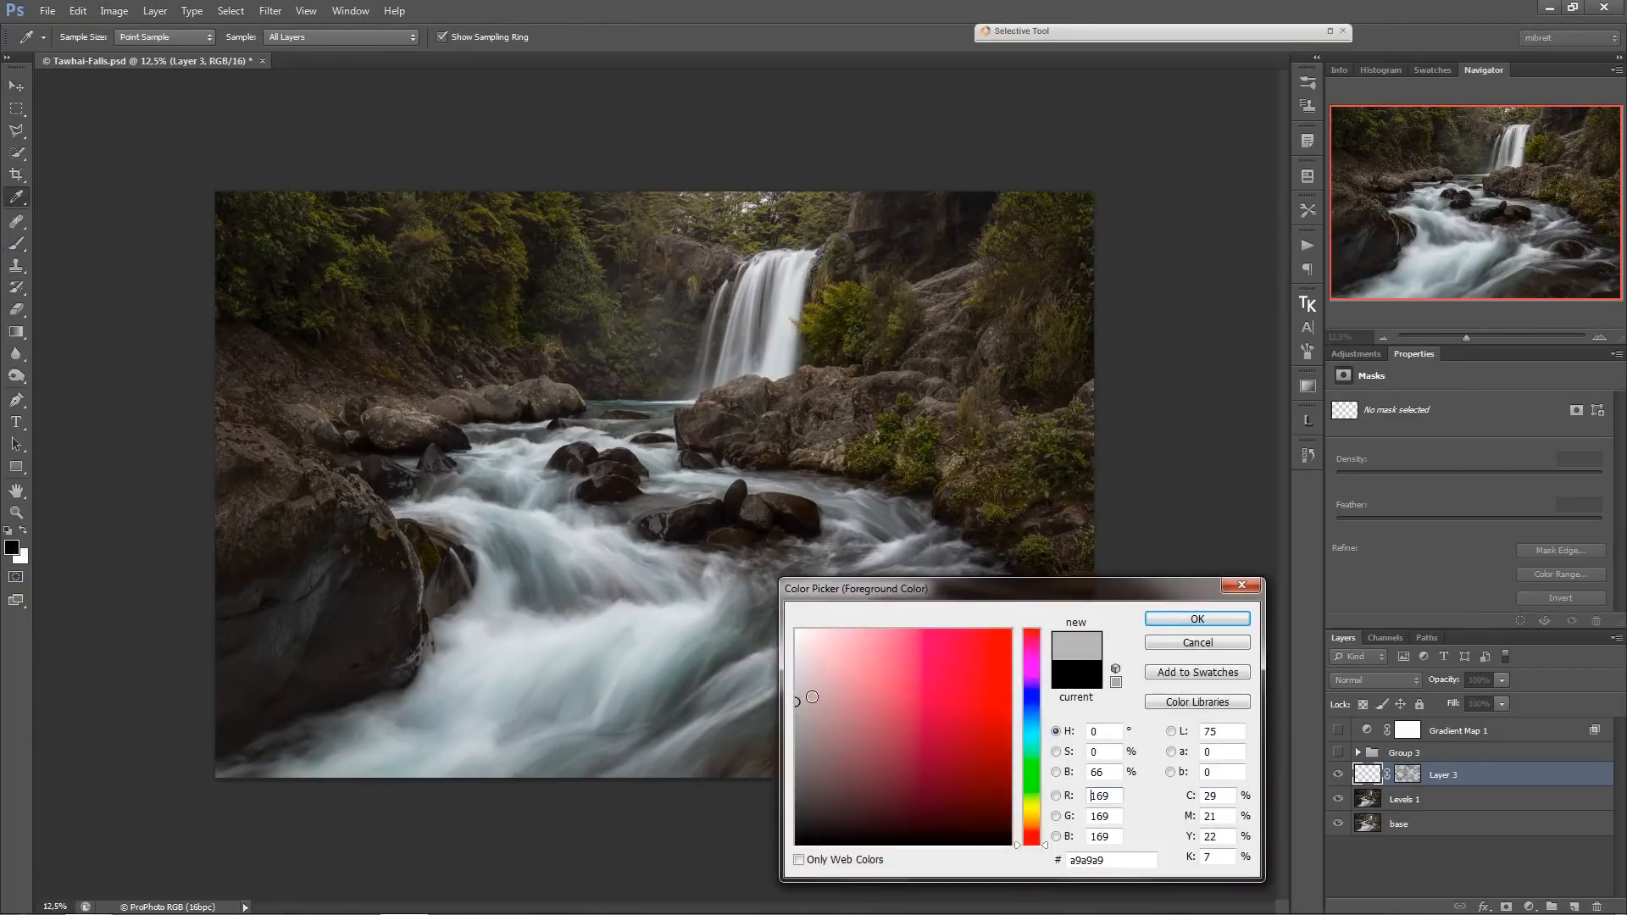
click(1180, 620)
key(b)
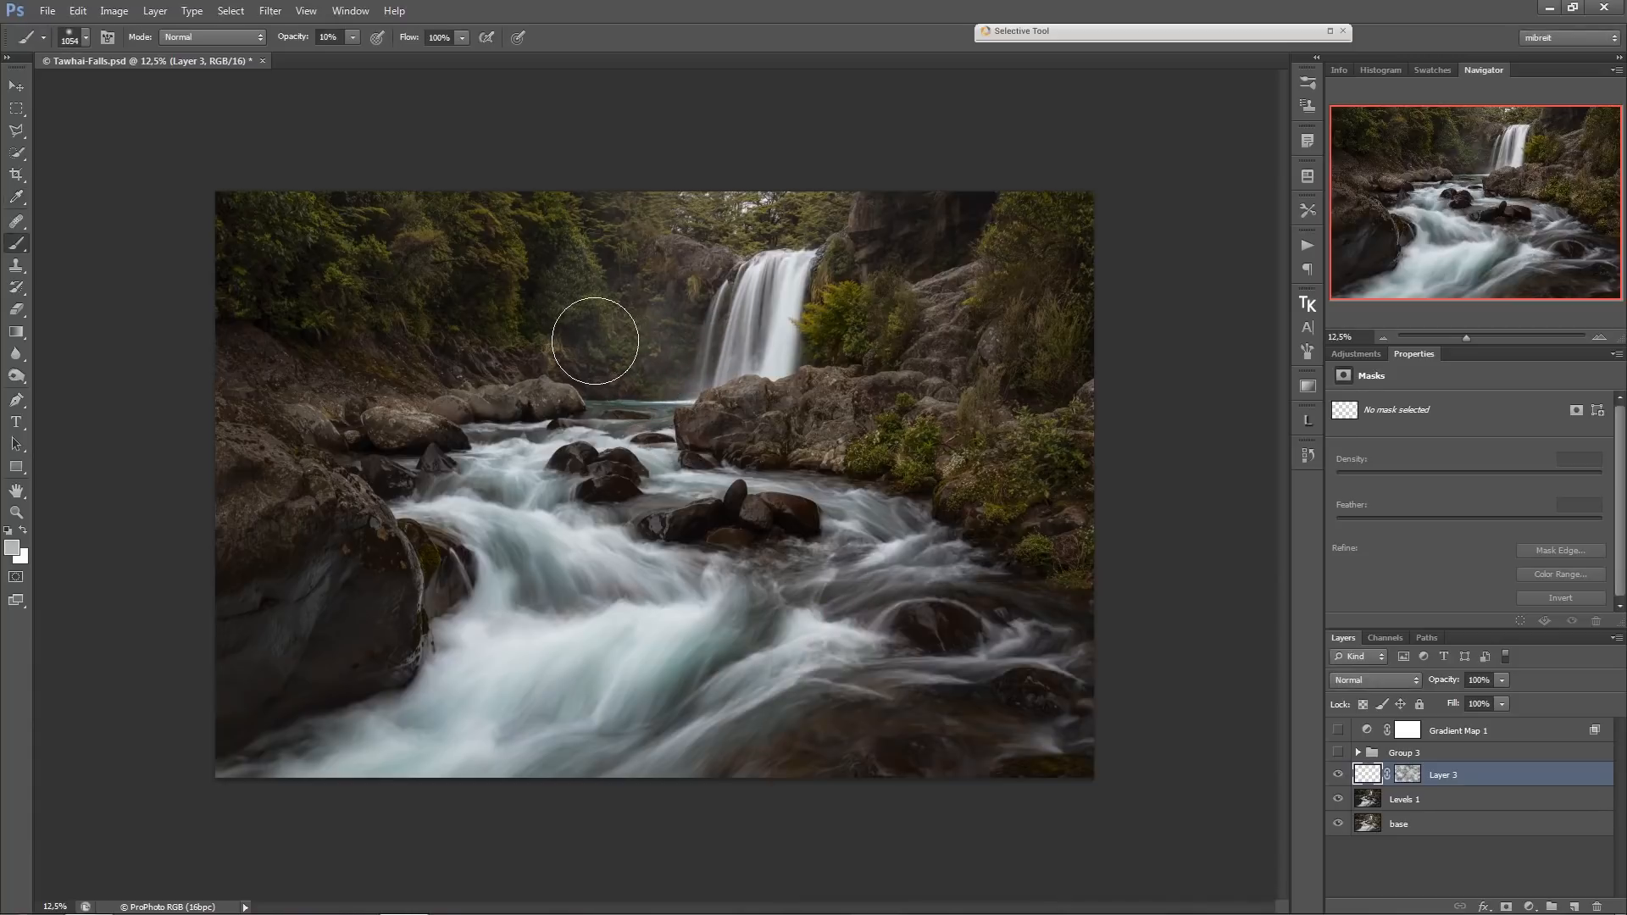
mouse_move(661, 299)
mouse_down()
mouse_move(644, 338)
mouse_move(527, 342)
mouse_move(496, 300)
mouse_move(545, 311)
mouse_move(488, 284)
mouse_move(467, 346)
mouse_move(422, 359)
mouse_move(283, 319)
mouse_move(425, 298)
mouse_up()
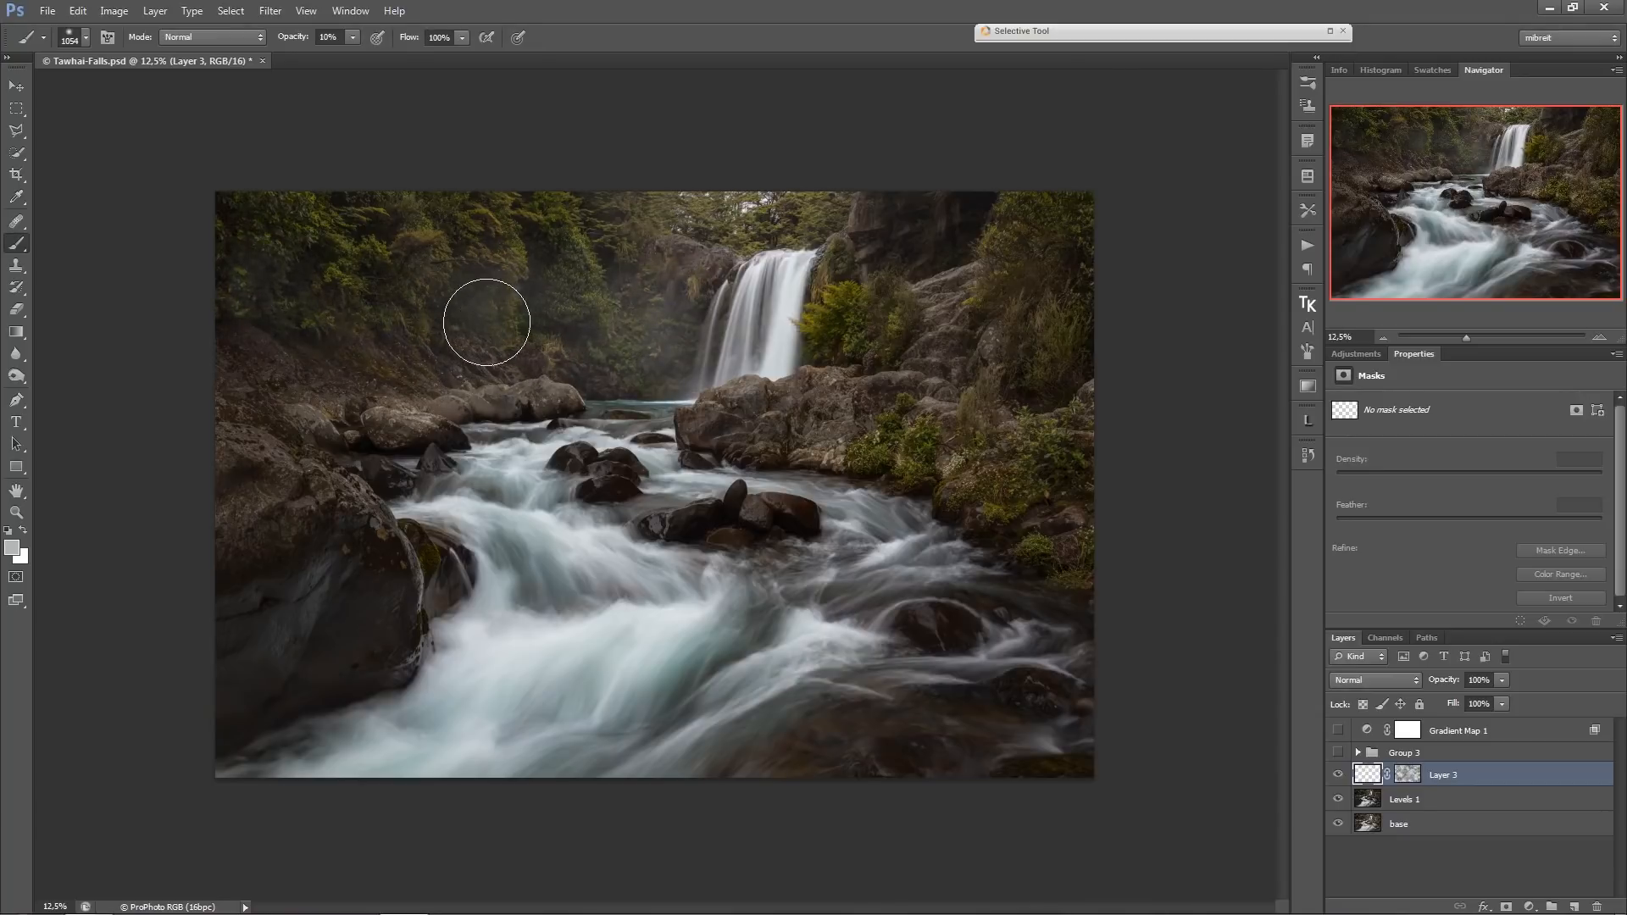
Lower the brush opacity to 5% and paint fainter mist along the far bank and across the waterfall's base.
key(0)
key(5)
drag(469, 355, 452, 361)
mouse_move(570, 381)
mouse_down()
mouse_move(322, 363)
mouse_move(717, 394)
mouse_up()
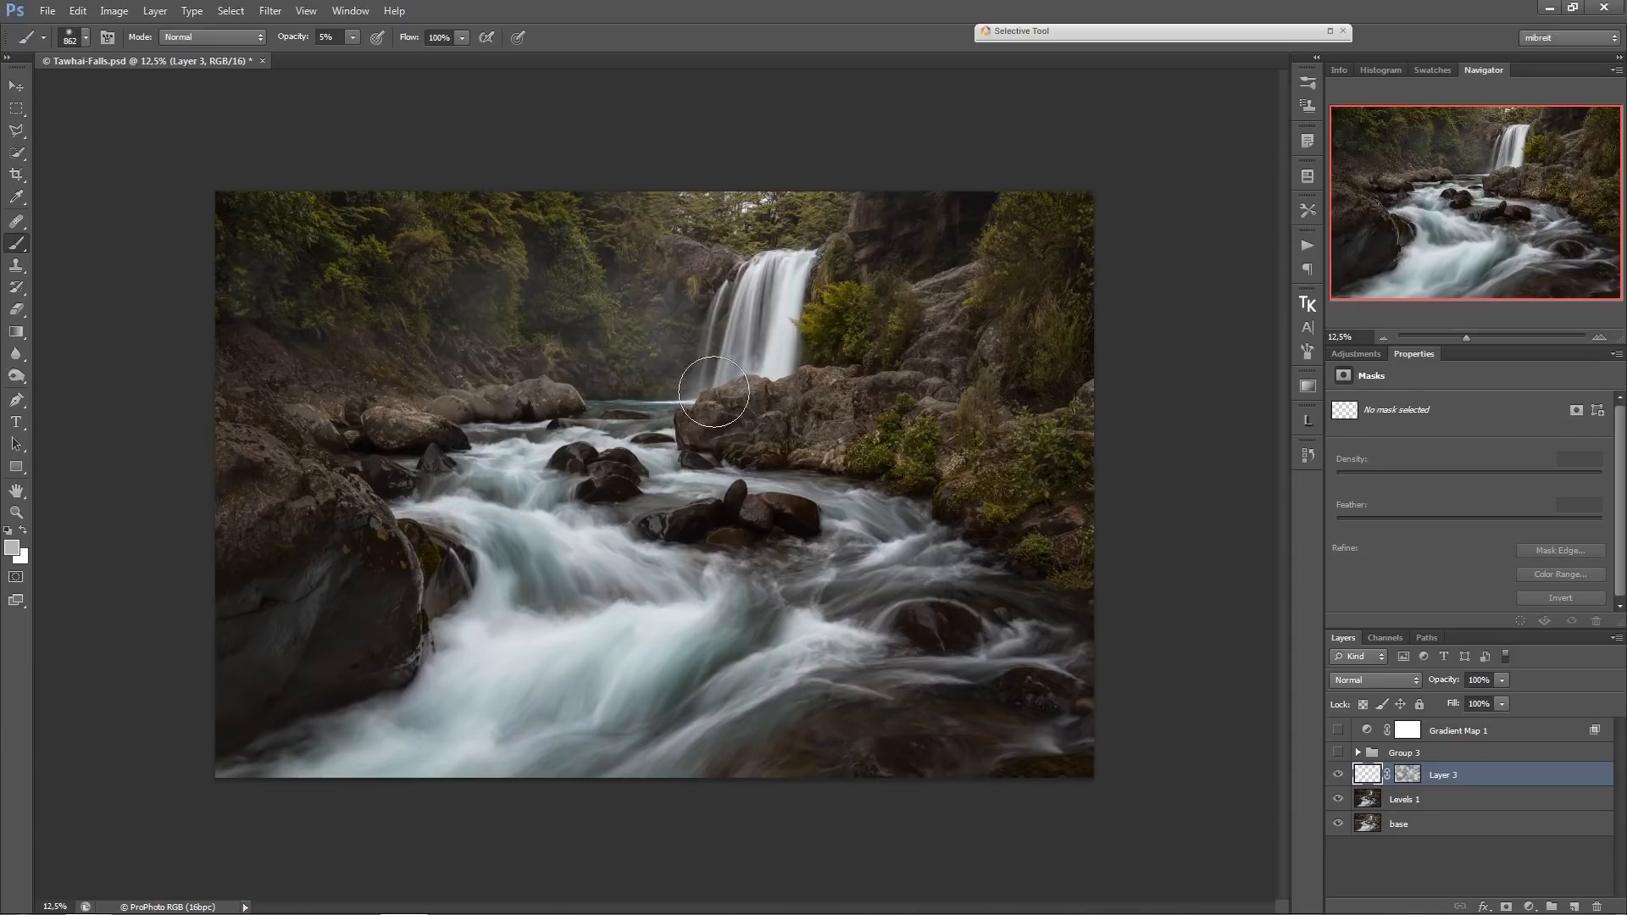
Paint blue-grey (696a6d) mist around the waterfall, upper river and nearby rocks, and darken the foreground colour to 525355.
click(12, 547)
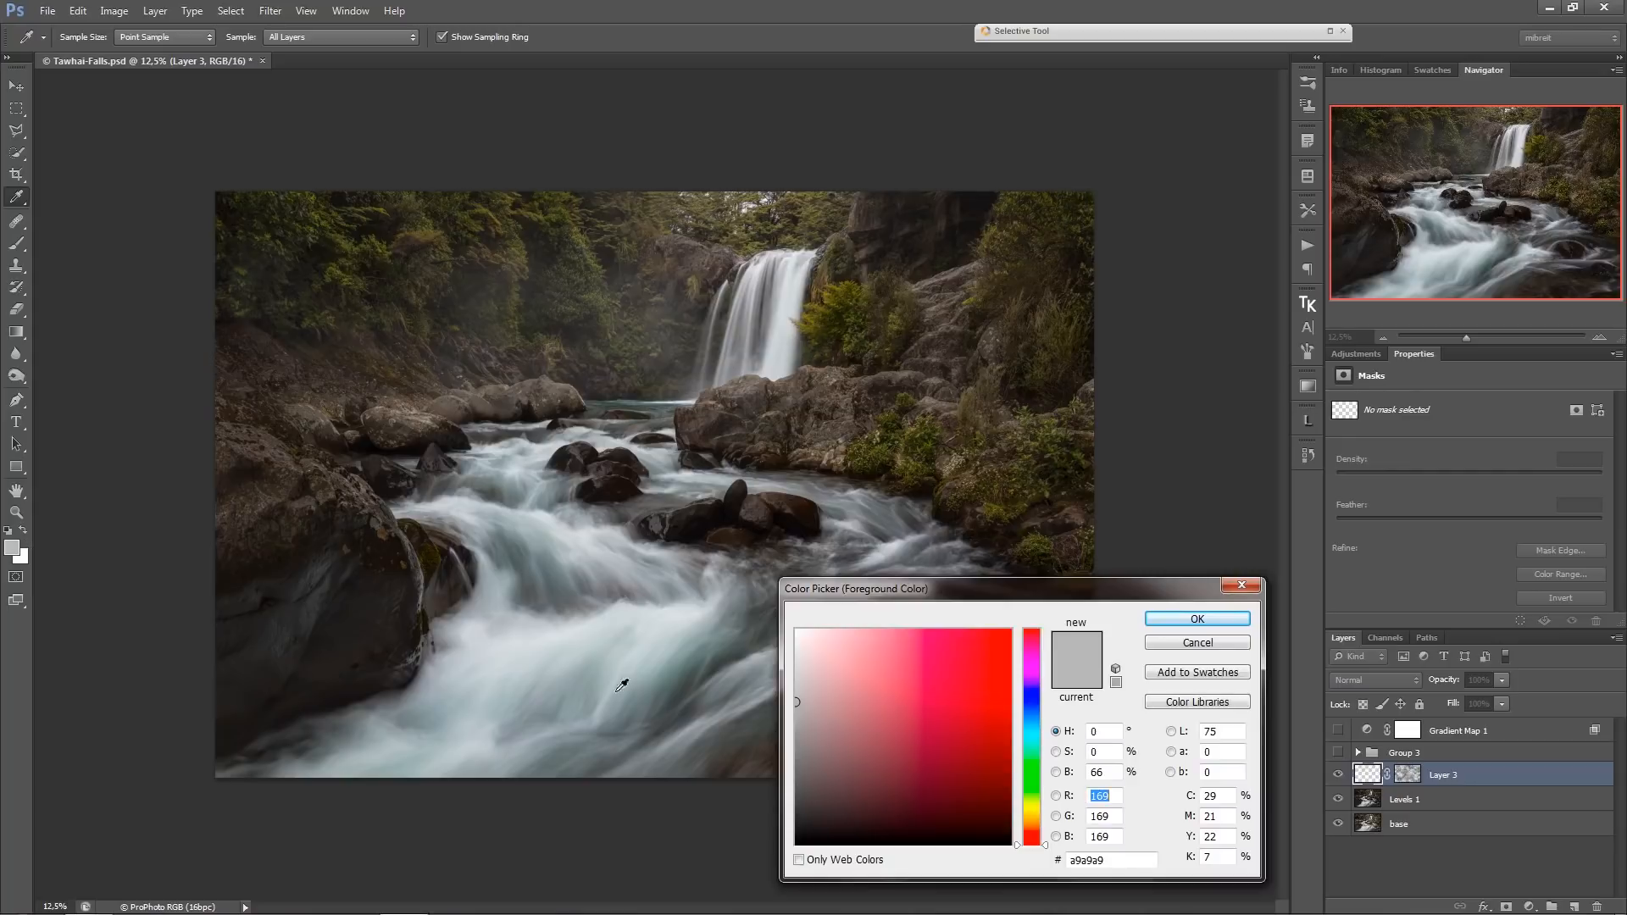
click(800, 737)
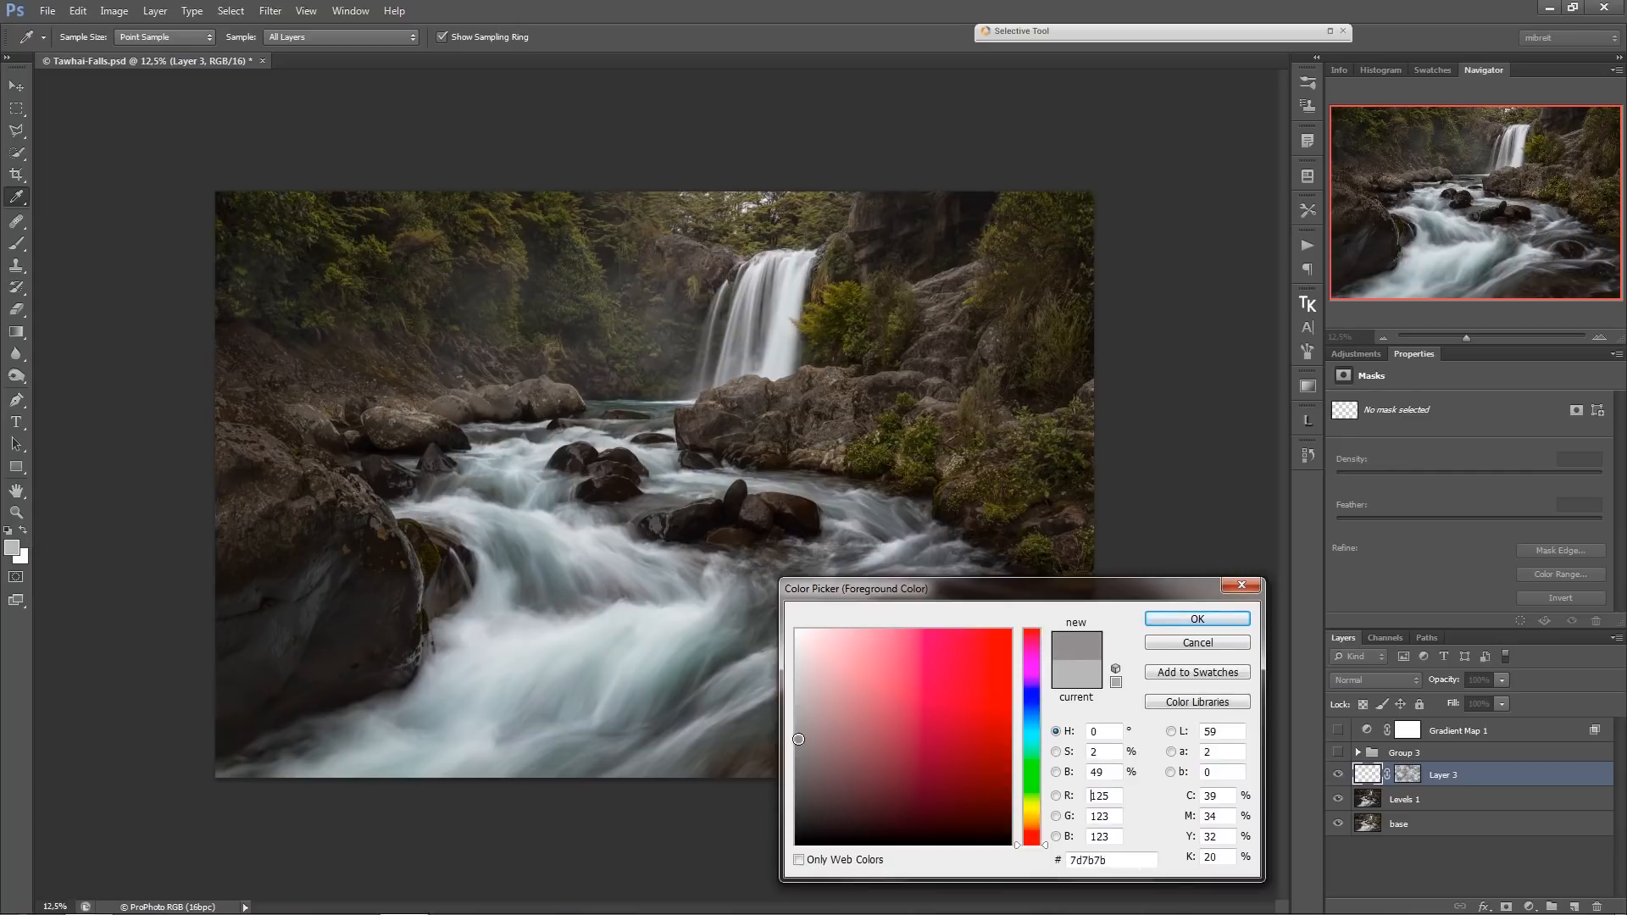
click(1024, 711)
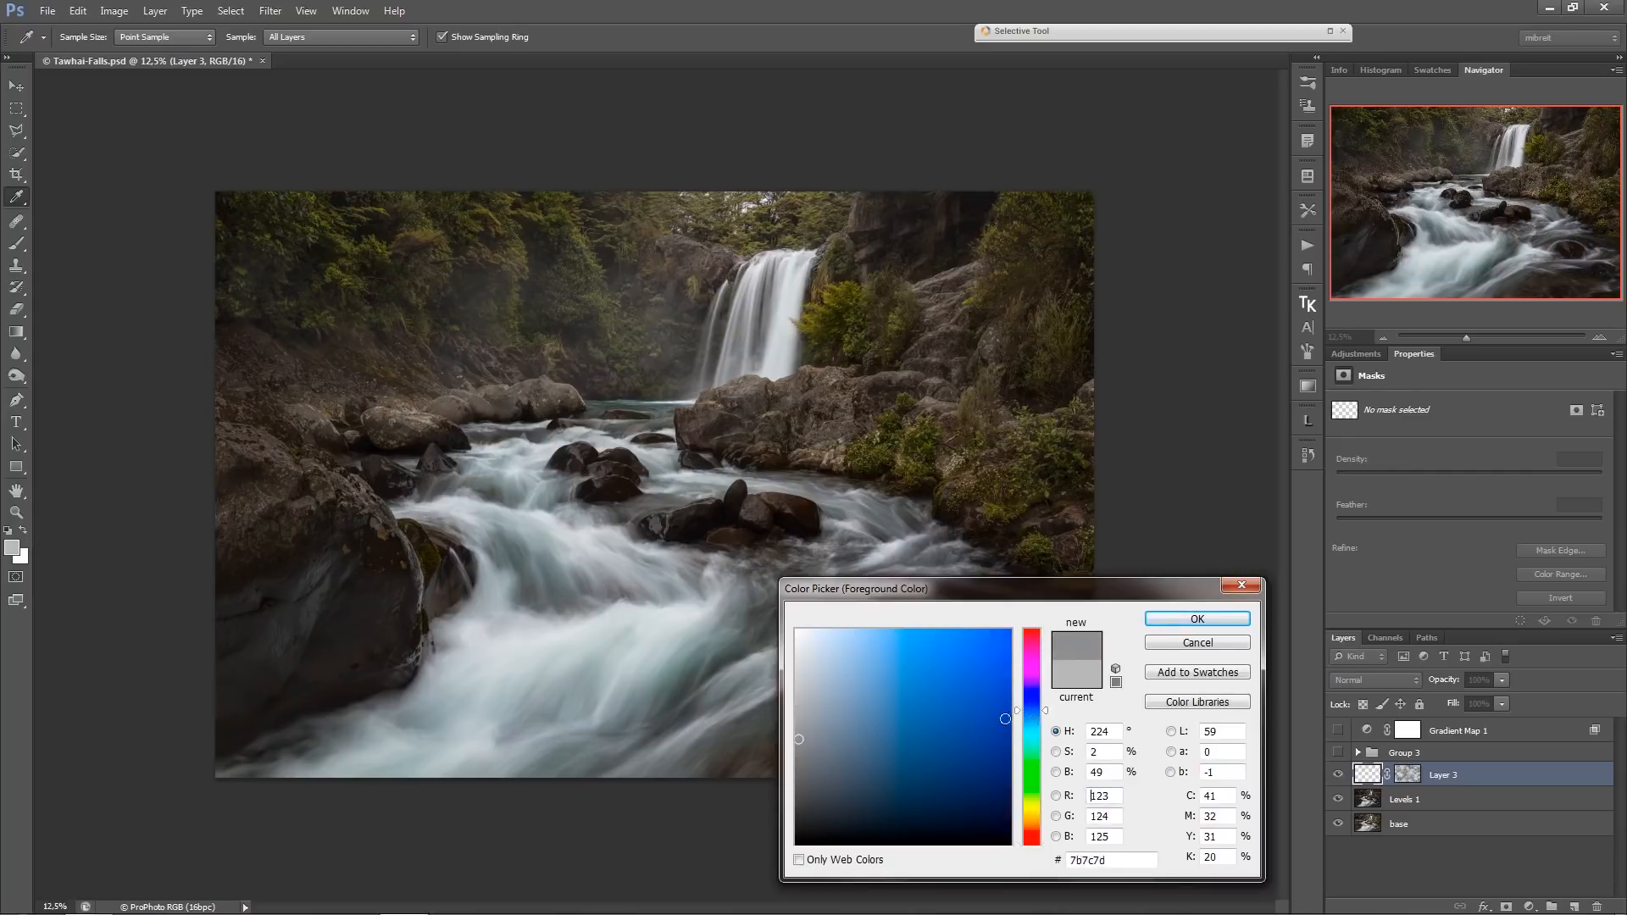
click(802, 753)
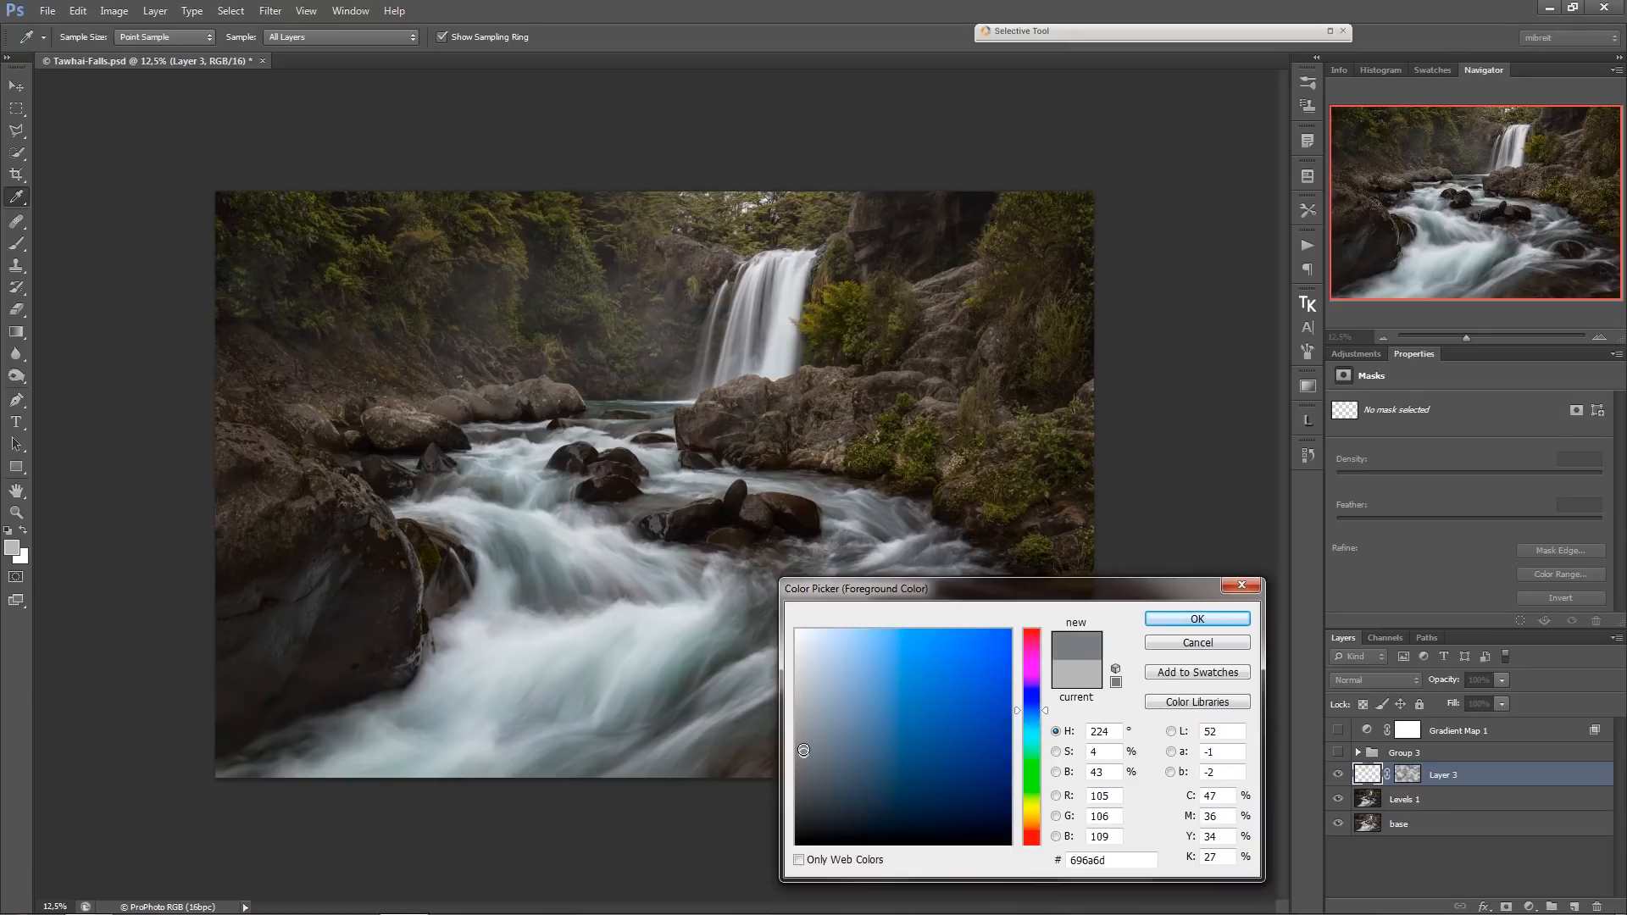
click(1191, 620)
key(b)
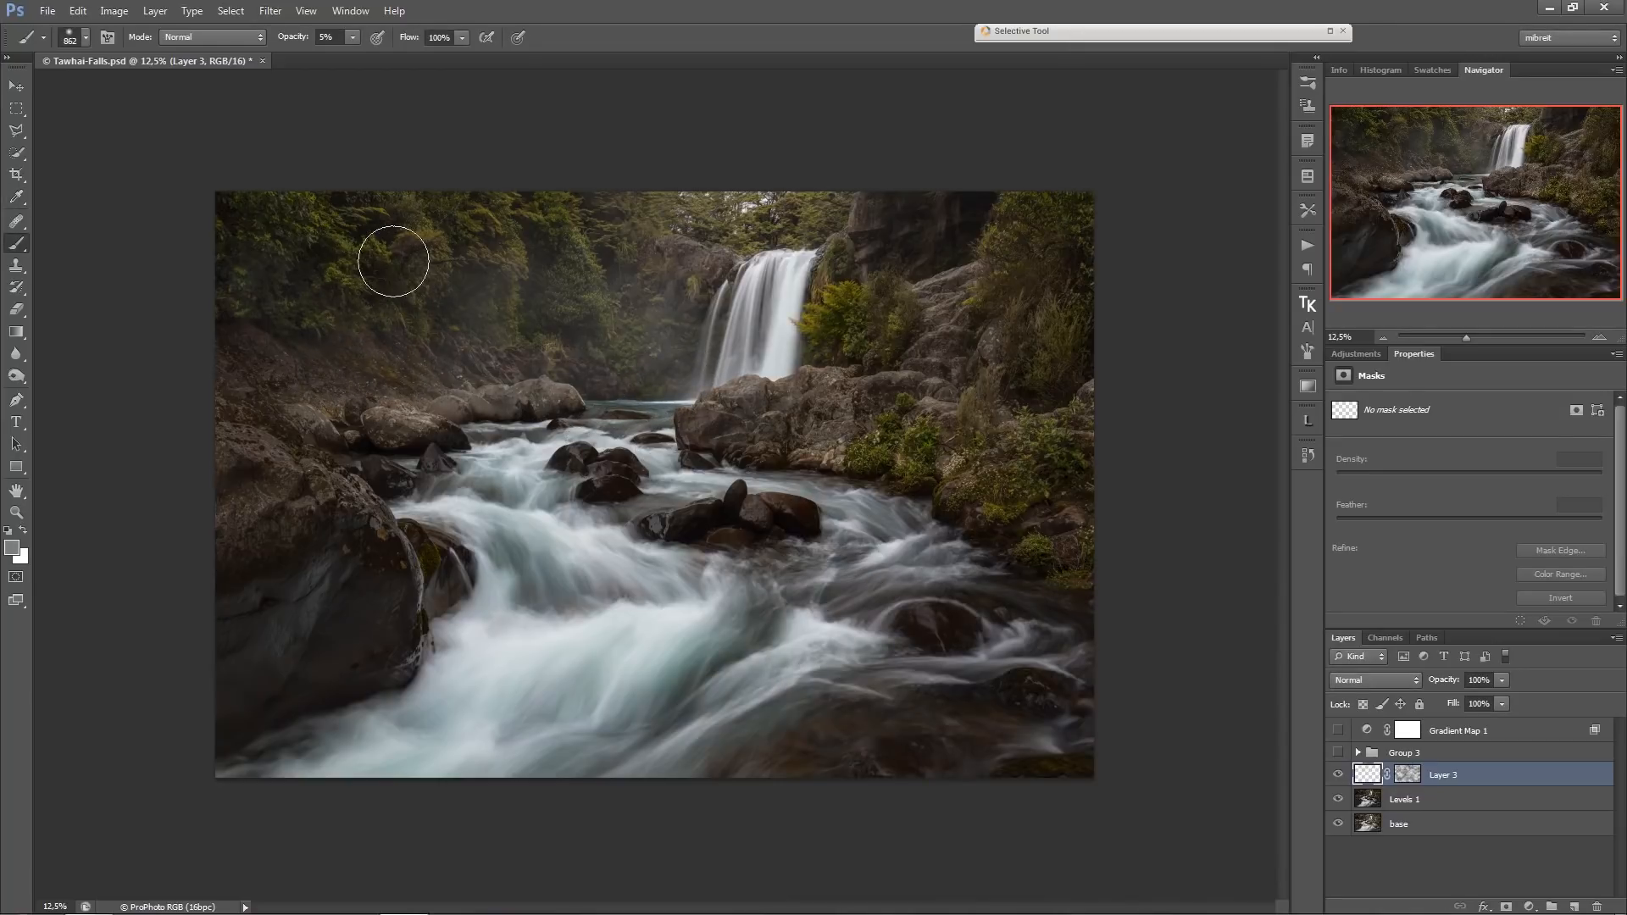
drag(824, 349, 833, 347)
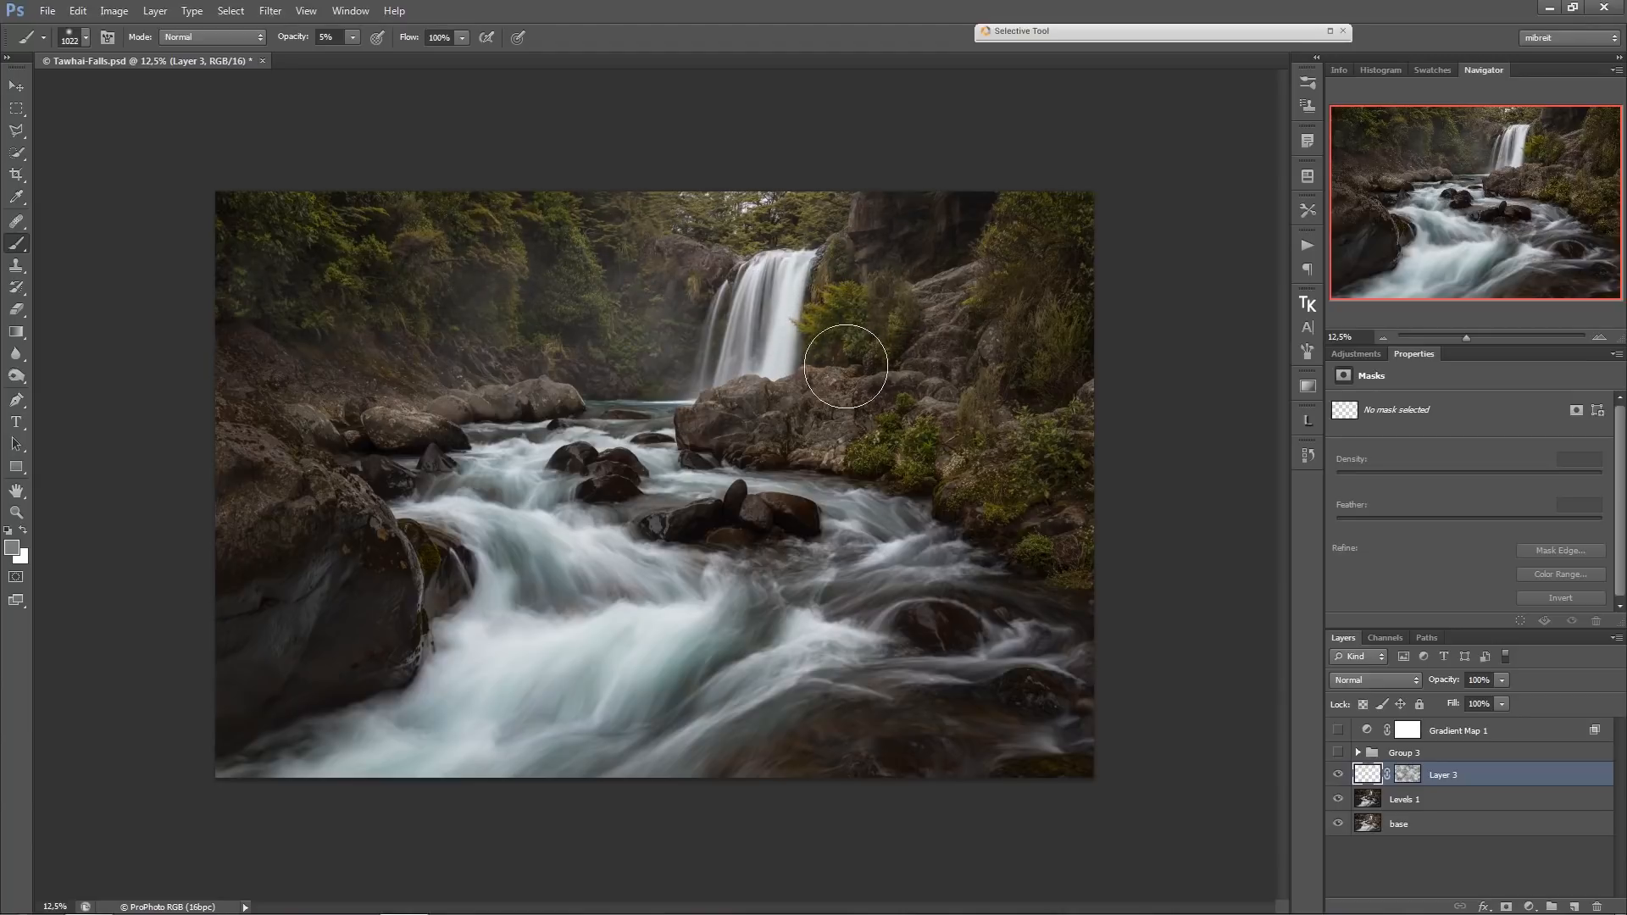
drag(498, 439, 652, 411)
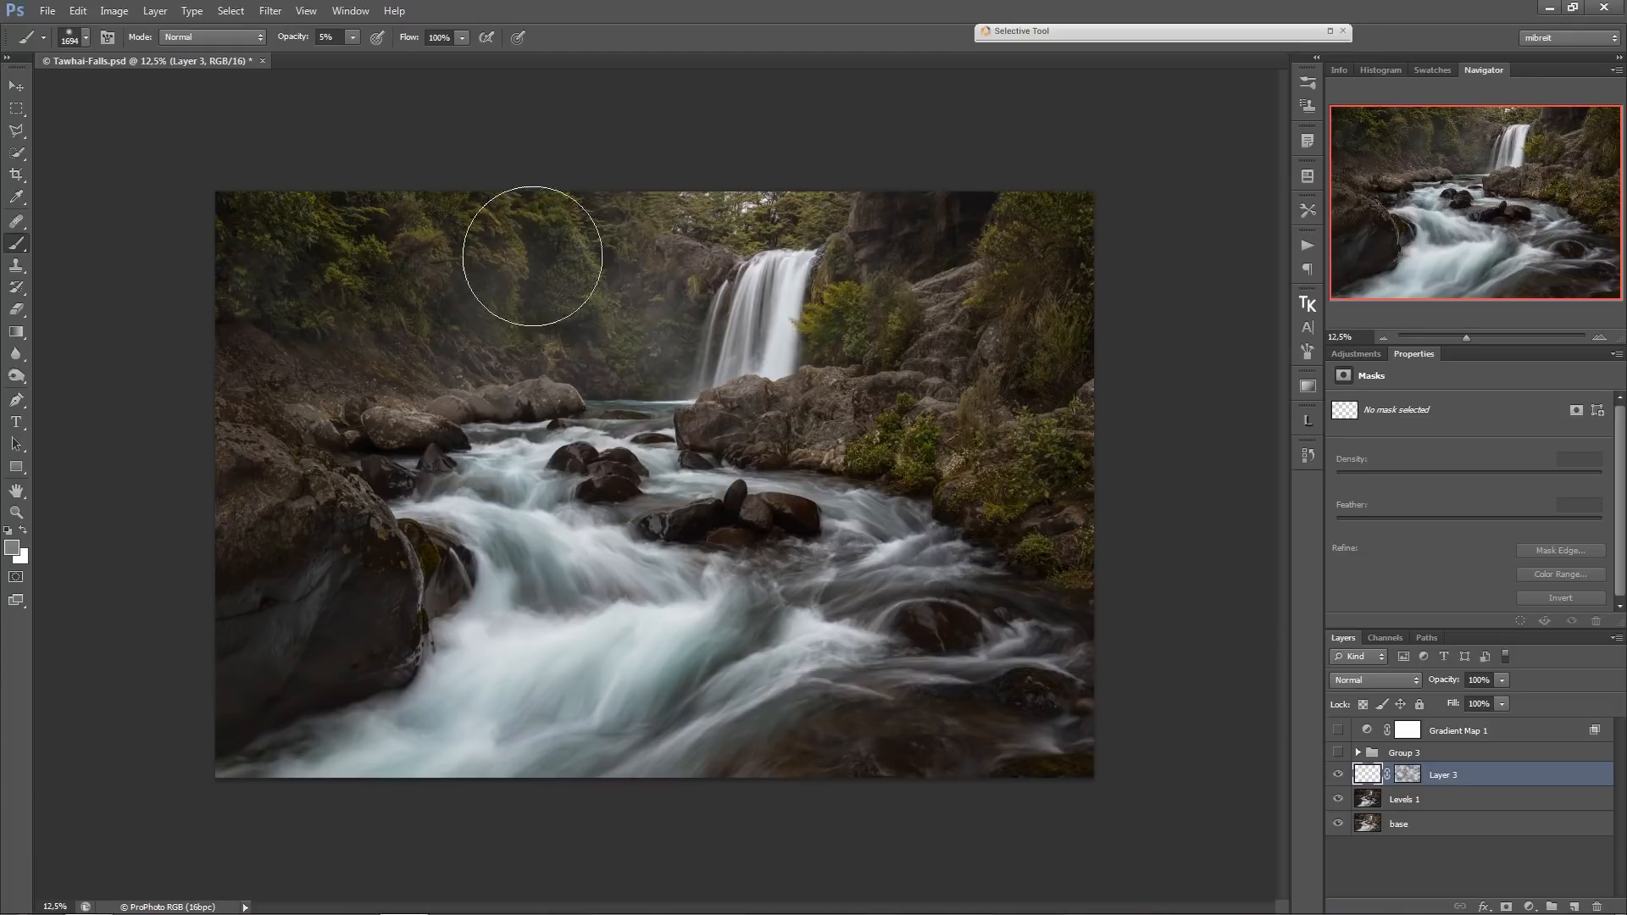
drag(799, 333, 780, 342)
click(13, 548)
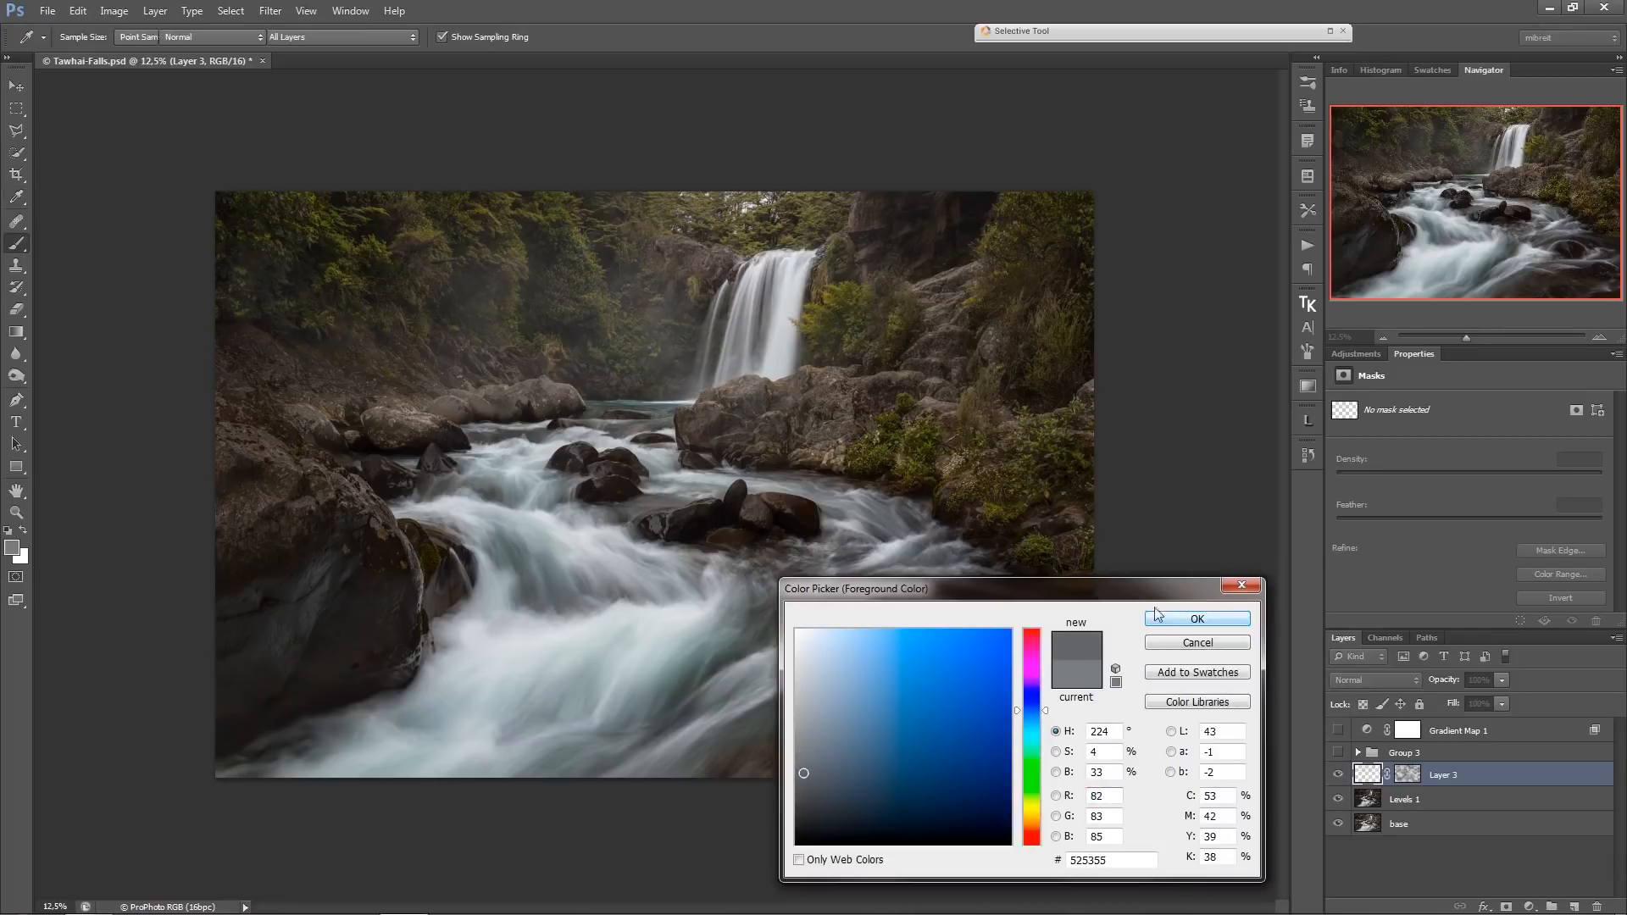
click(1196, 619)
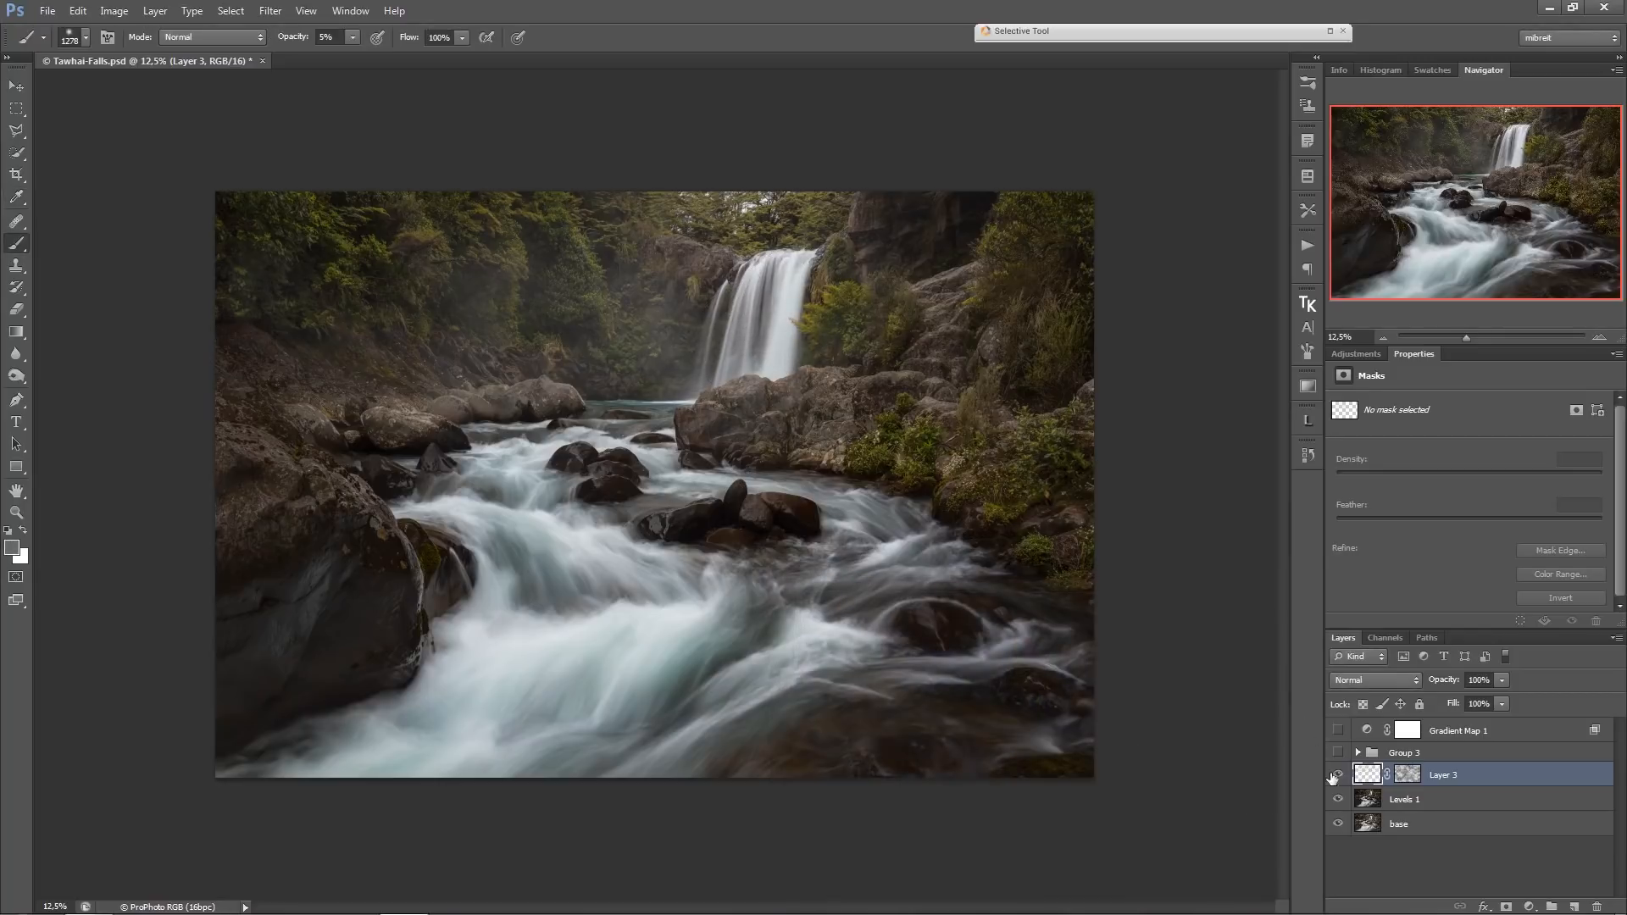
Compare the photo with Layer 3 hidden and shown, and with its cloud mask disabled and enabled.
click(1339, 774)
click(1339, 773)
click(1407, 776)
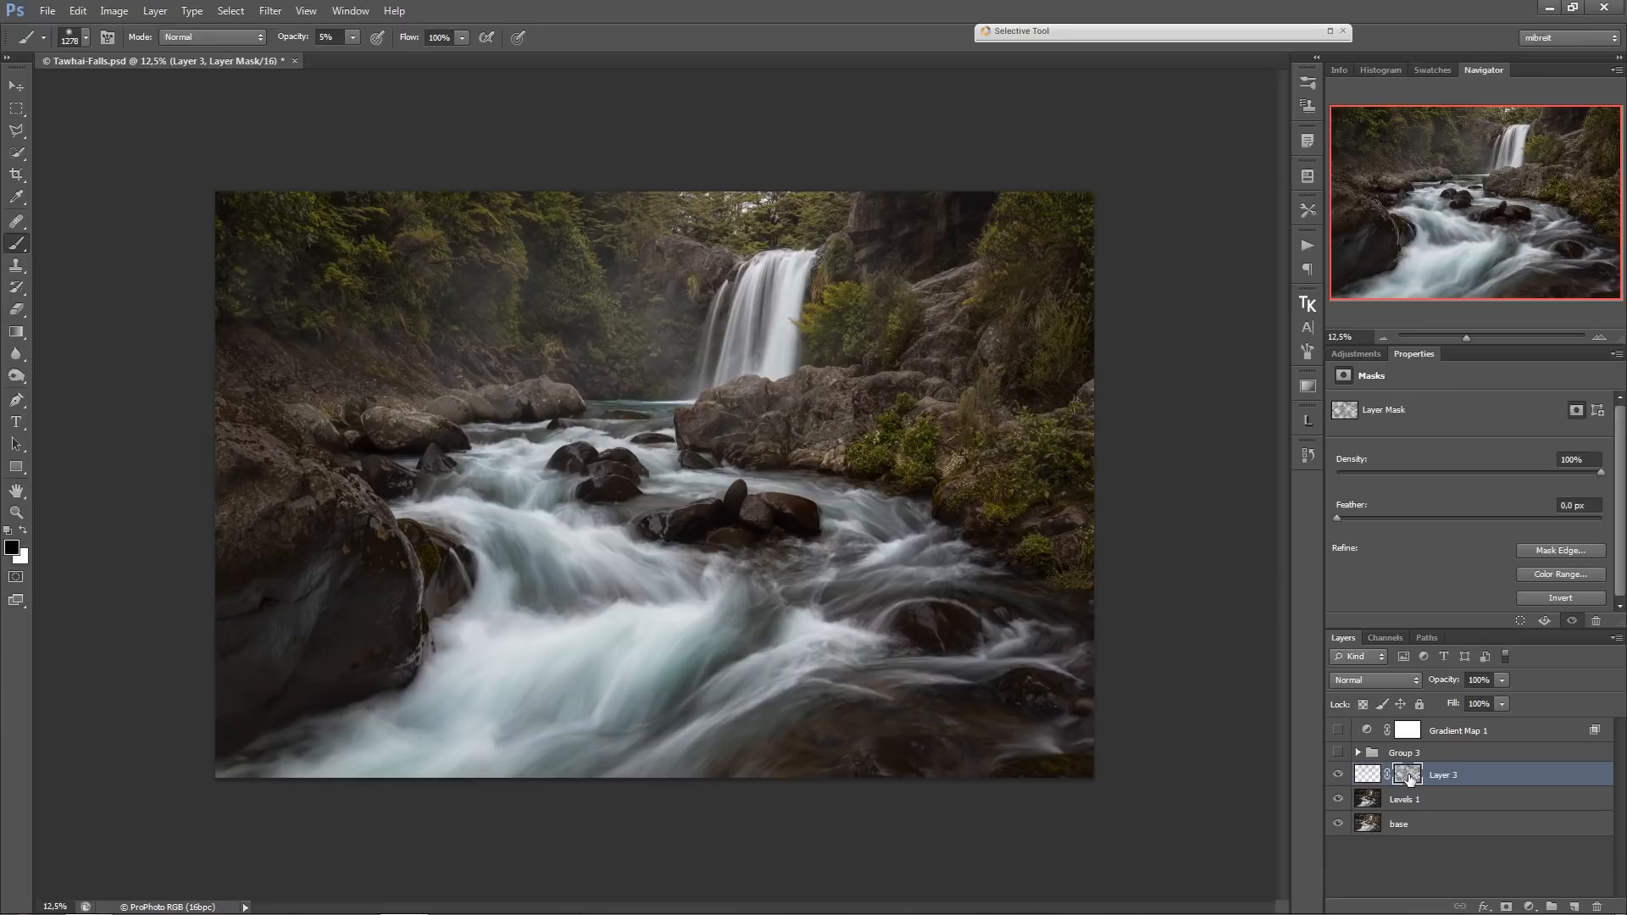
shift+click(1410, 778)
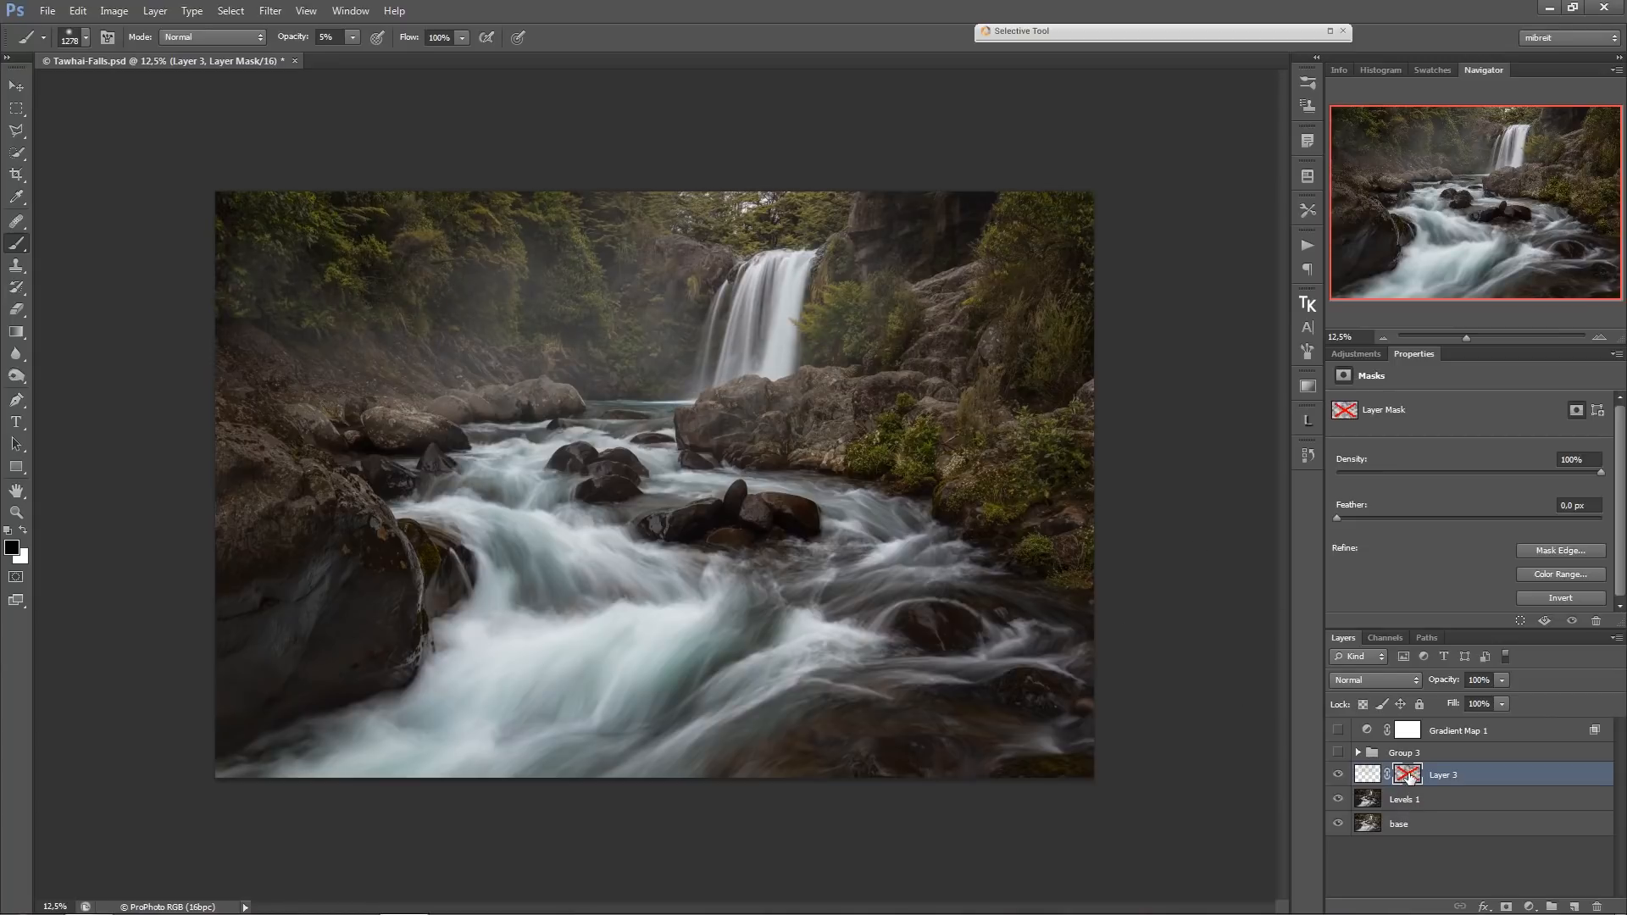
shift+click(1407, 776)
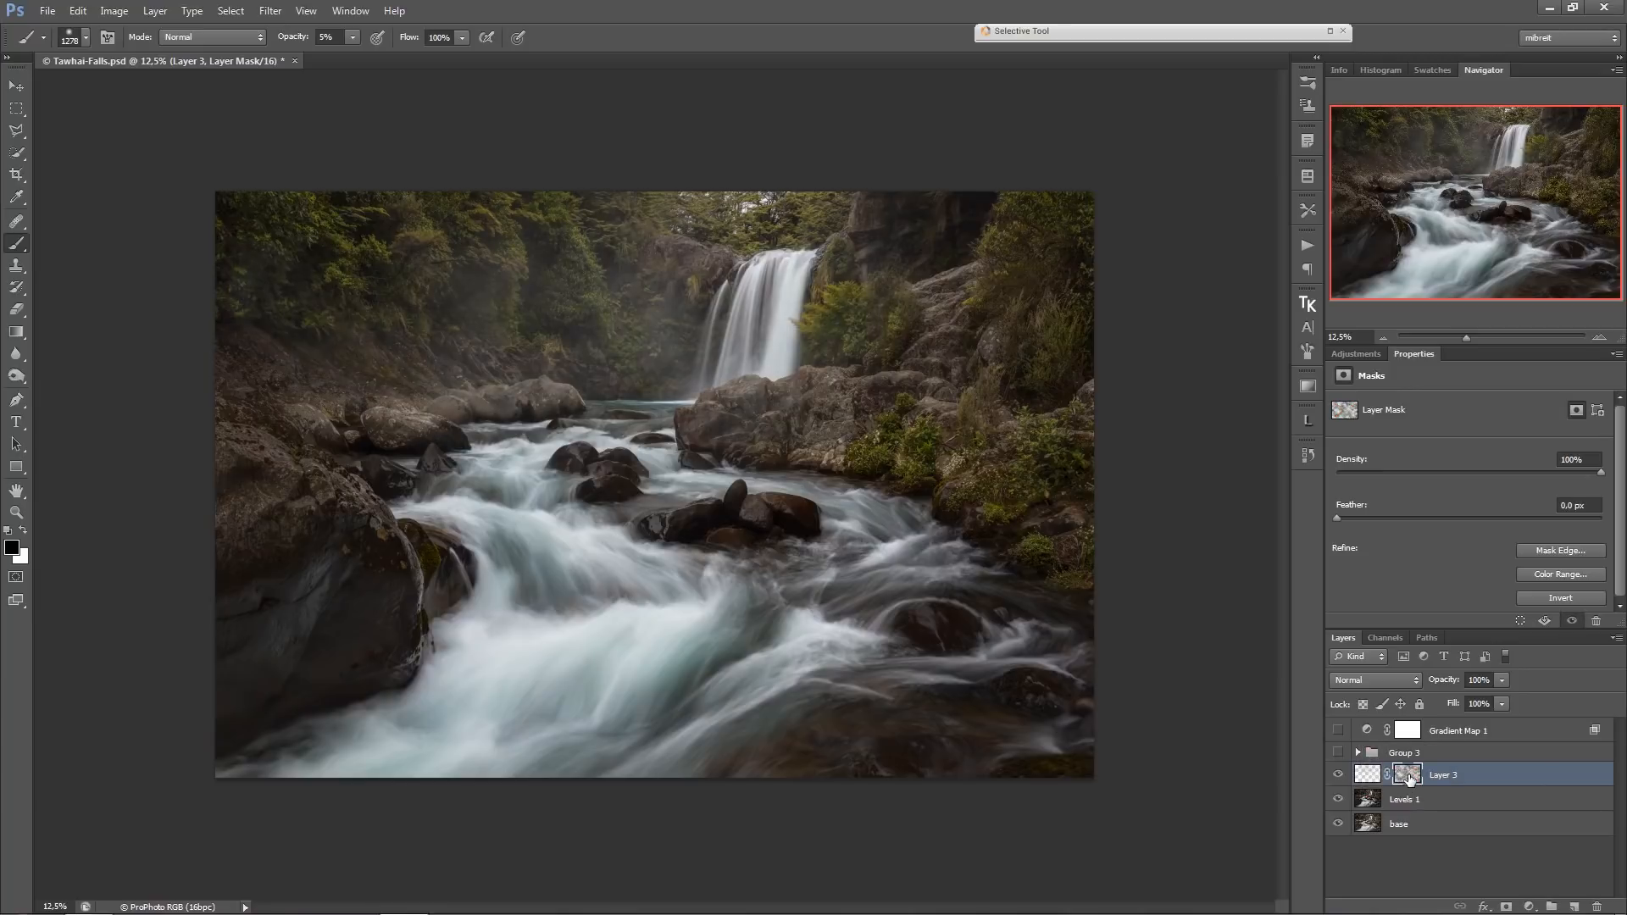
shift+click(1409, 777)
shift+click(1408, 777)
Target Layer 3's pixels, set the foreground colour to 9fa0a5, and paint lighter mist over the trees and bank beside the waterfall.
drag(573, 393, 606, 407)
key(ctrl+2)
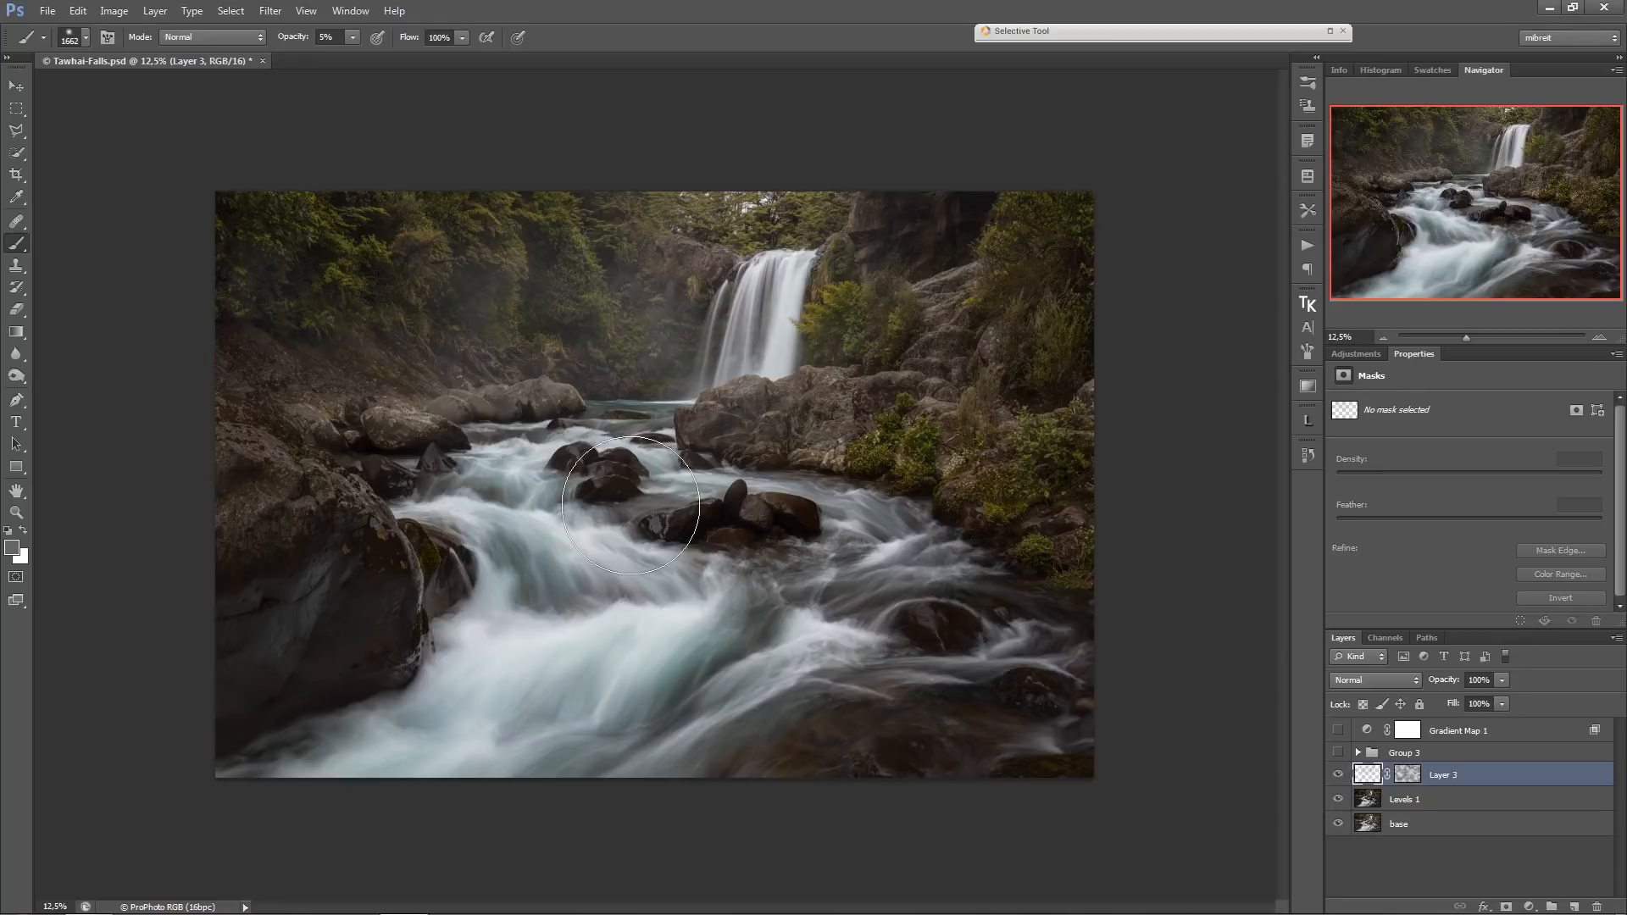
click(12, 547)
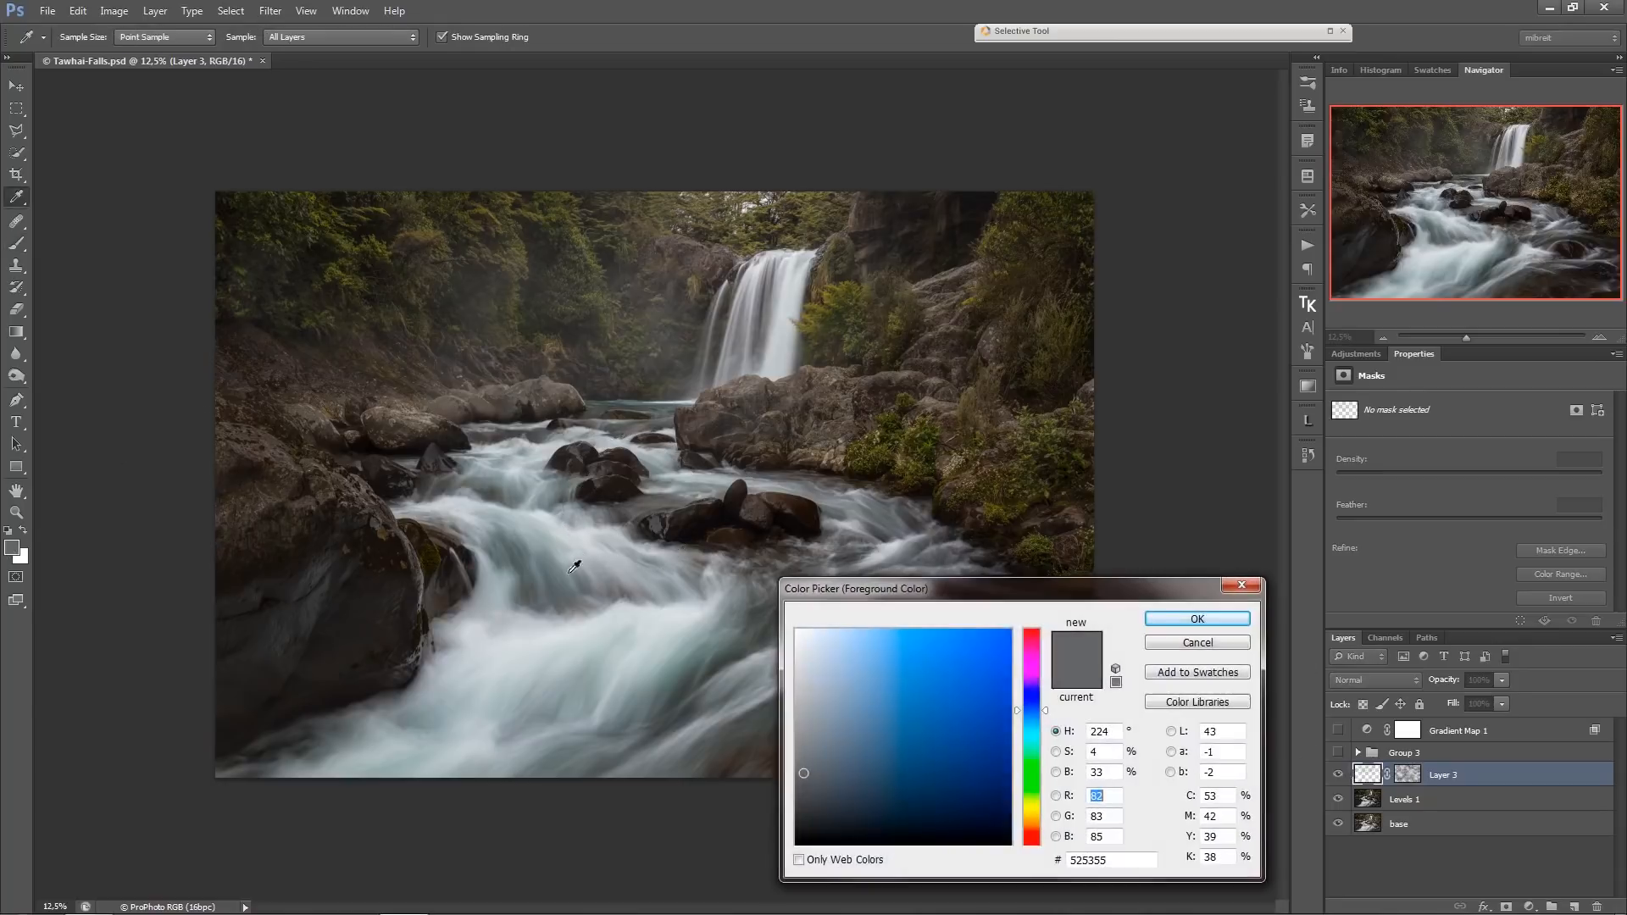
click(793, 709)
click(804, 704)
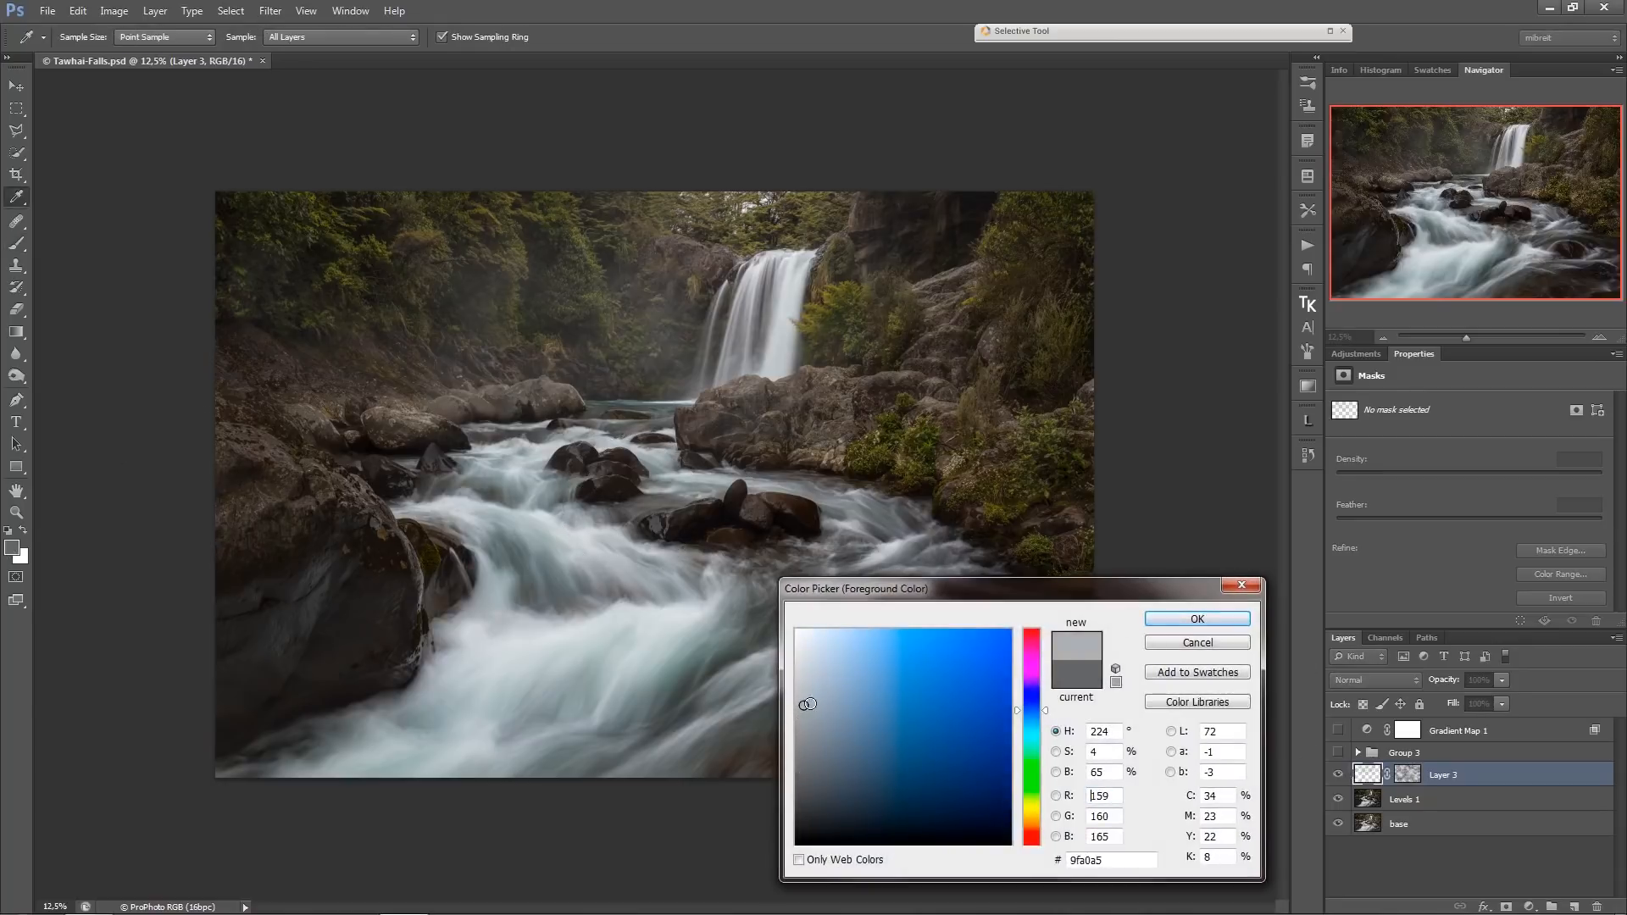
click(1196, 620)
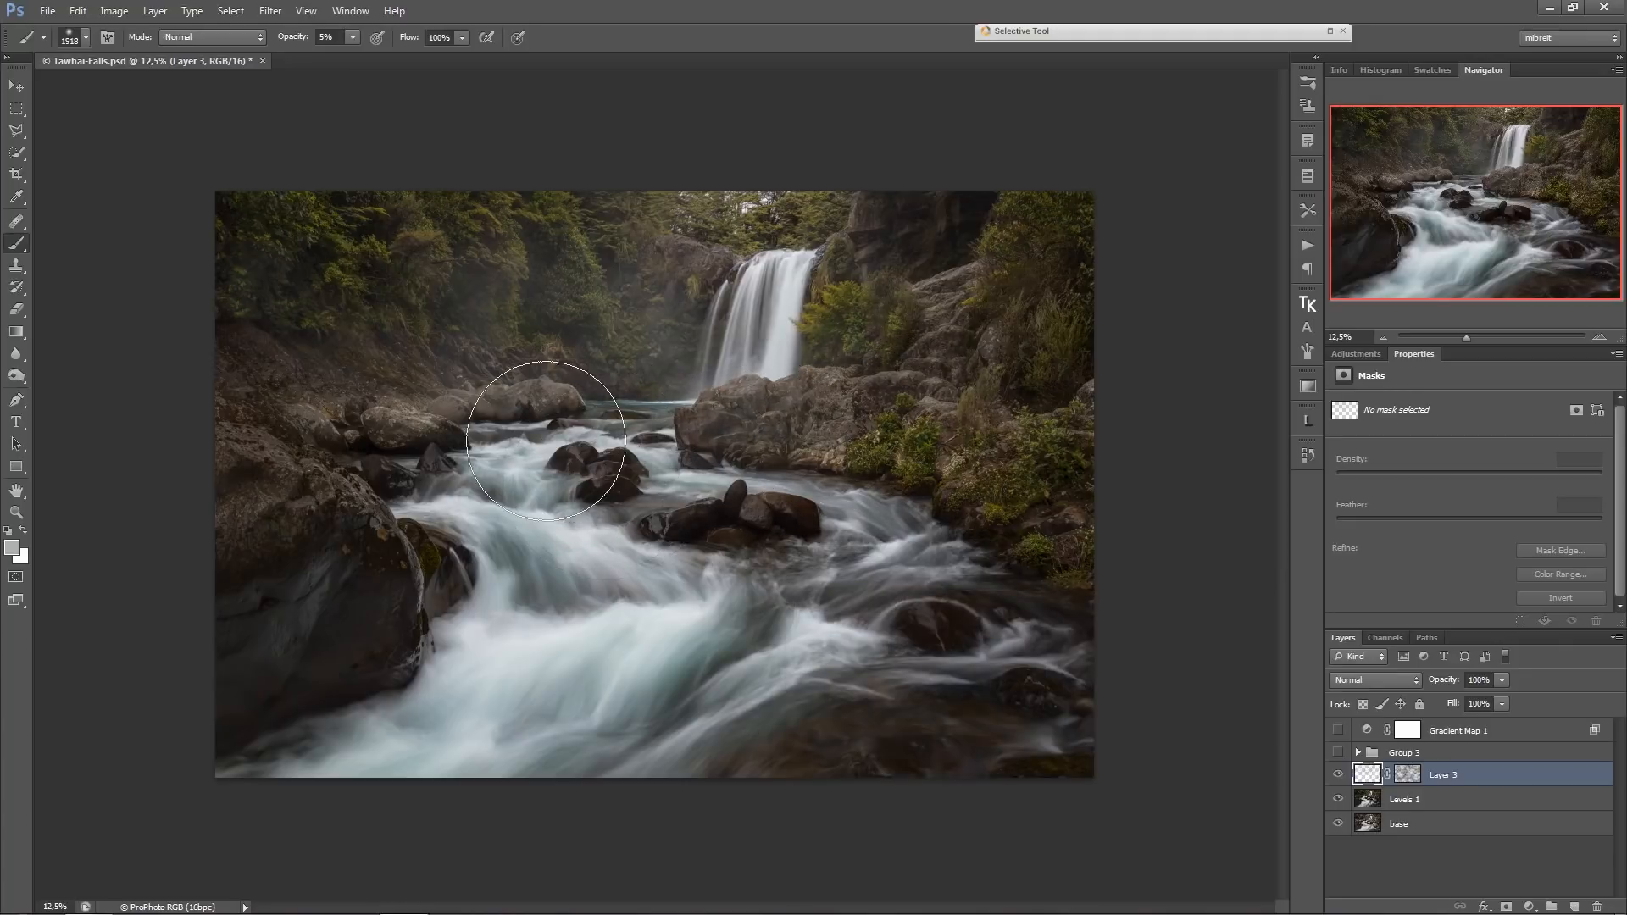
mouse_move(611, 333)
mouse_down()
mouse_move(673, 241)
mouse_move(549, 220)
mouse_move(598, 228)
mouse_move(615, 311)
mouse_move(571, 326)
mouse_up()
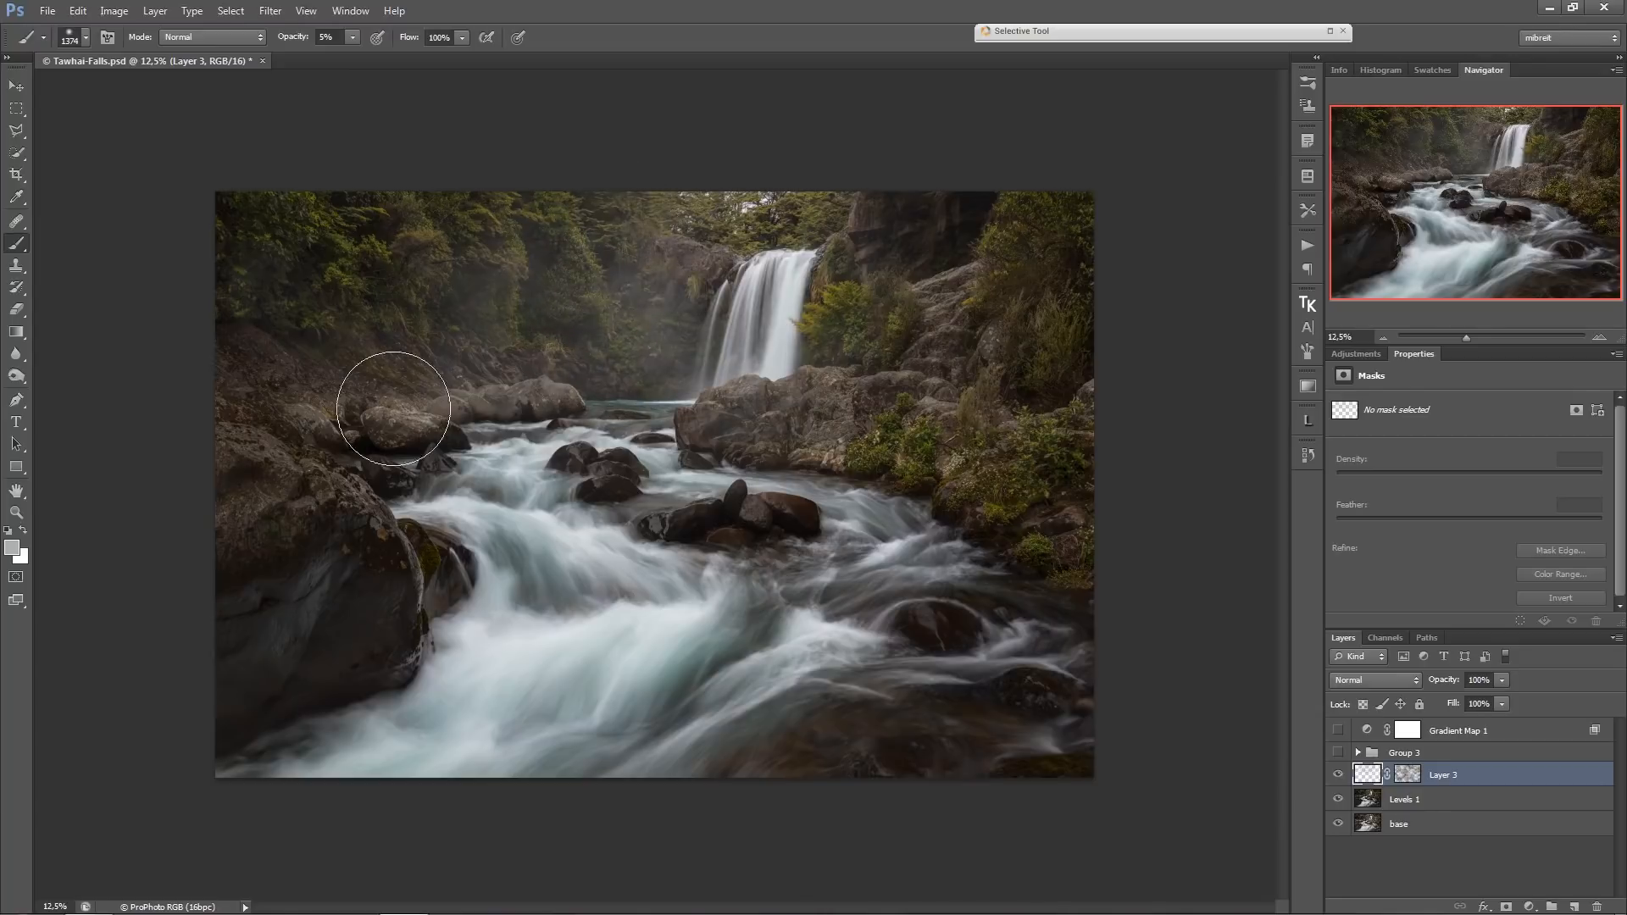
Set the foreground colour to 737579 and check the painted mist by hiding and showing Layer 3.
click(13, 551)
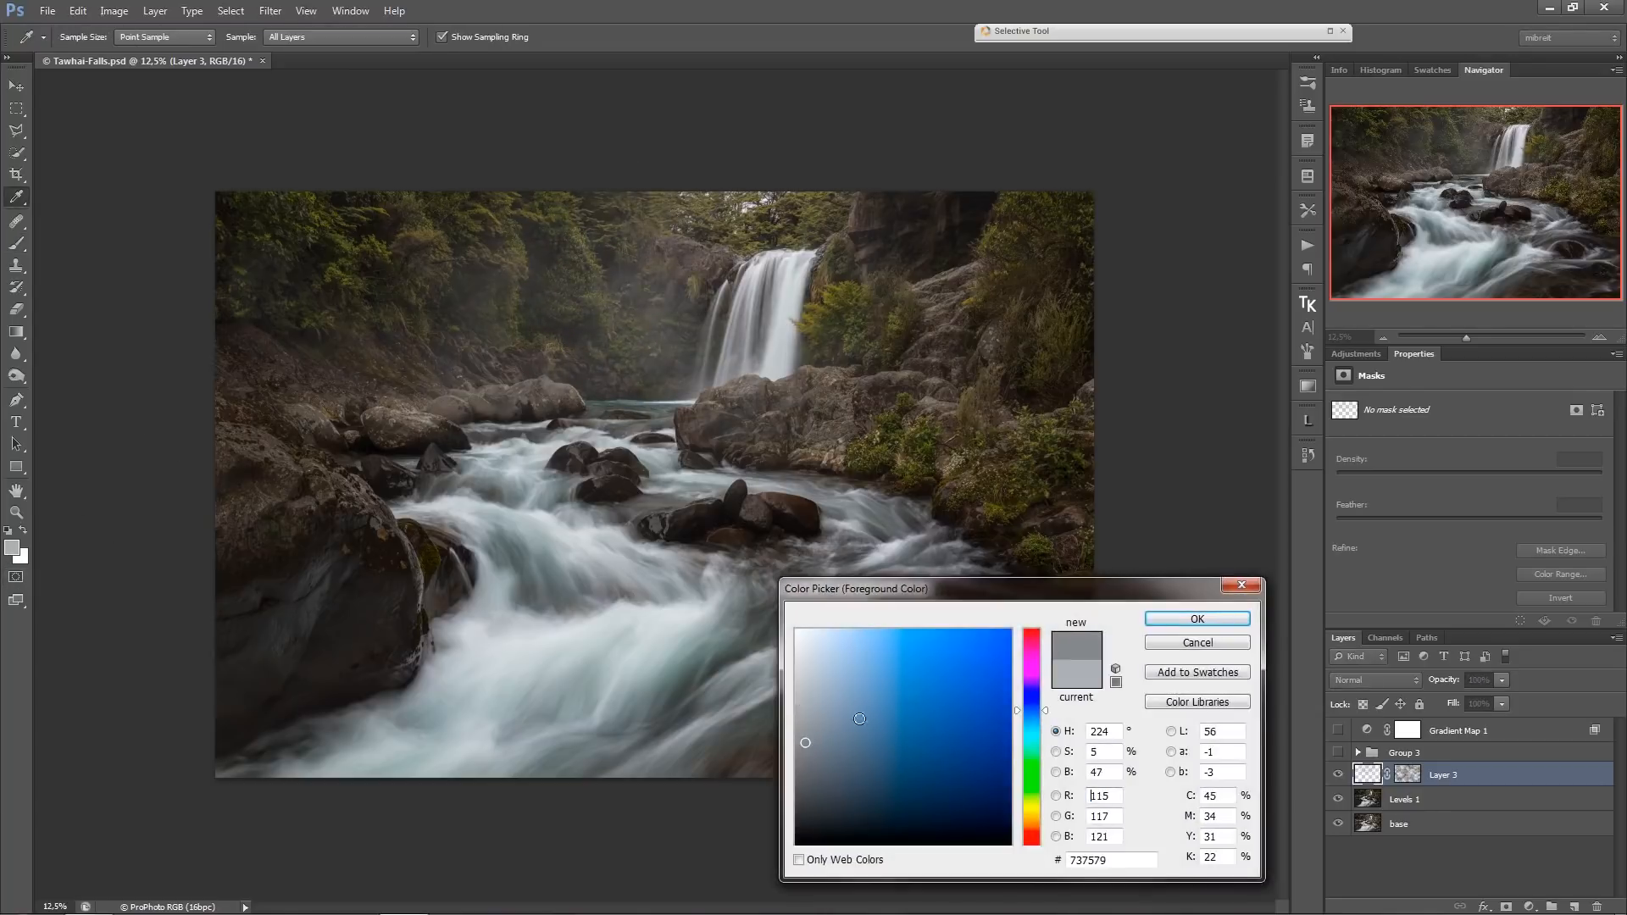
click(1196, 619)
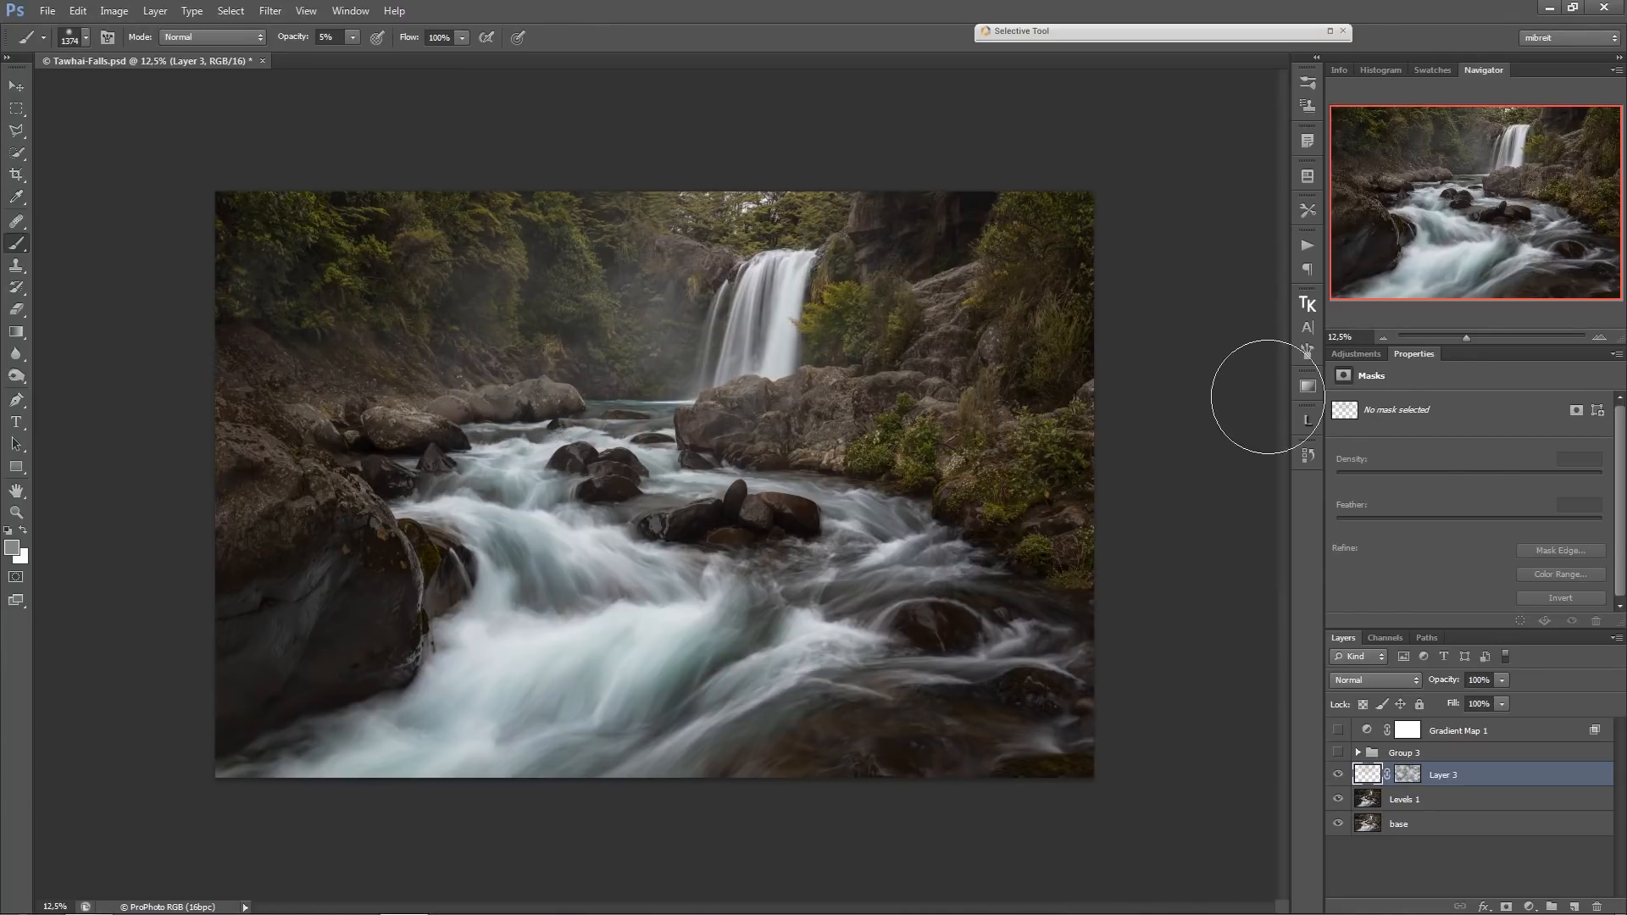
key(v)
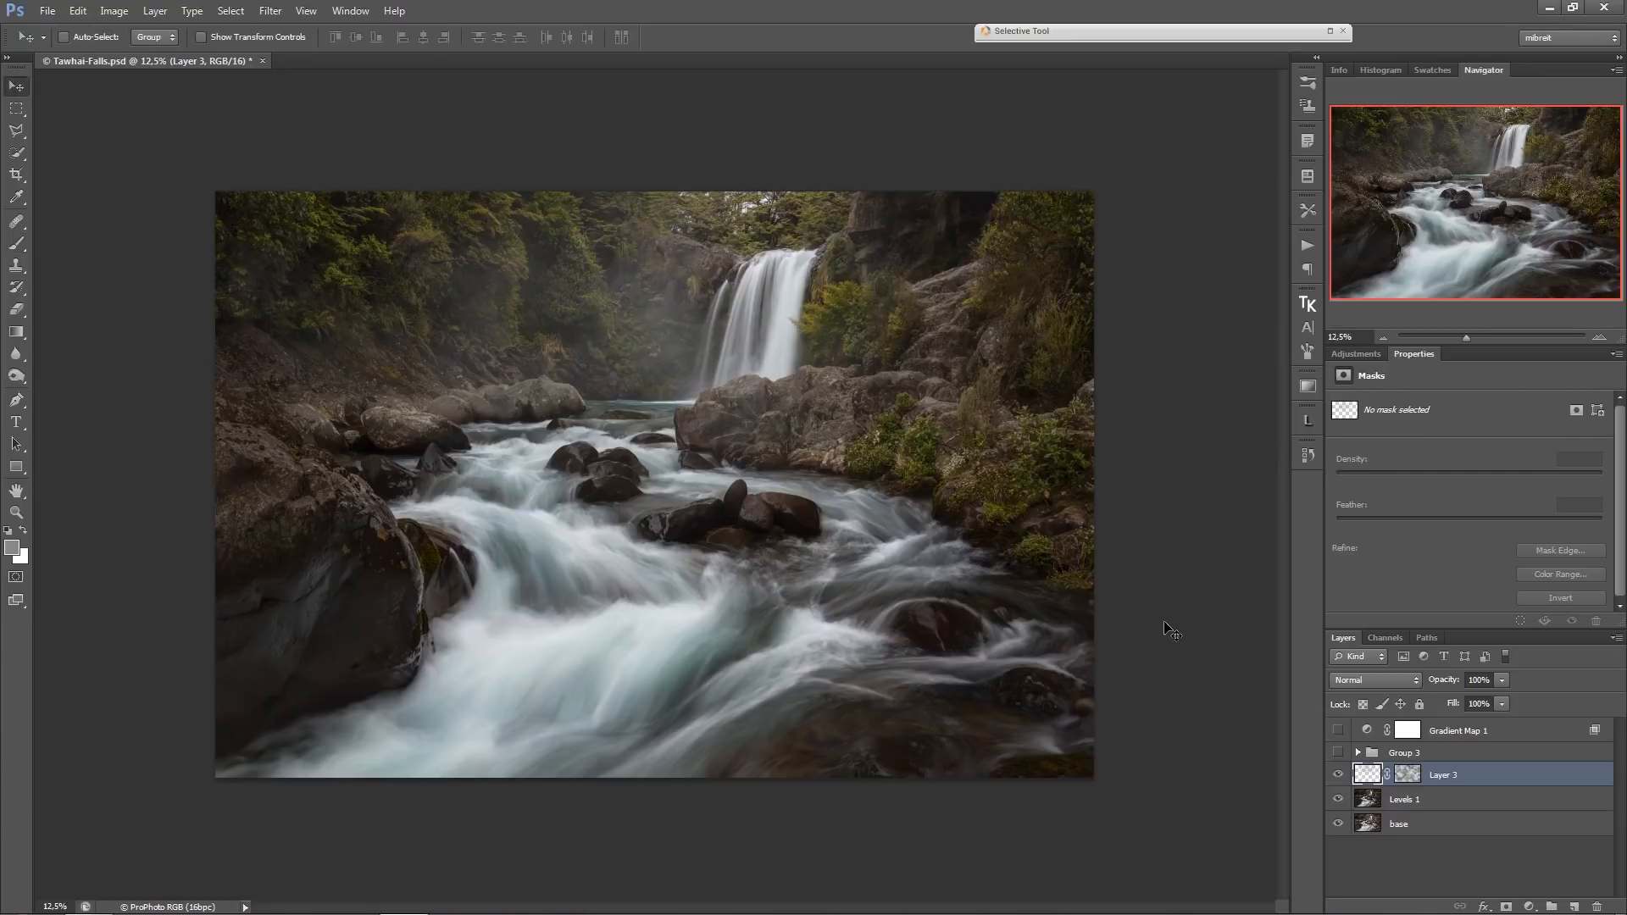
click(1338, 775)
click(1338, 775)
Add a Curves adjustment layer above Layer 3, masked to the area outside a large ellipse around the waterfall and river.
click(18, 110)
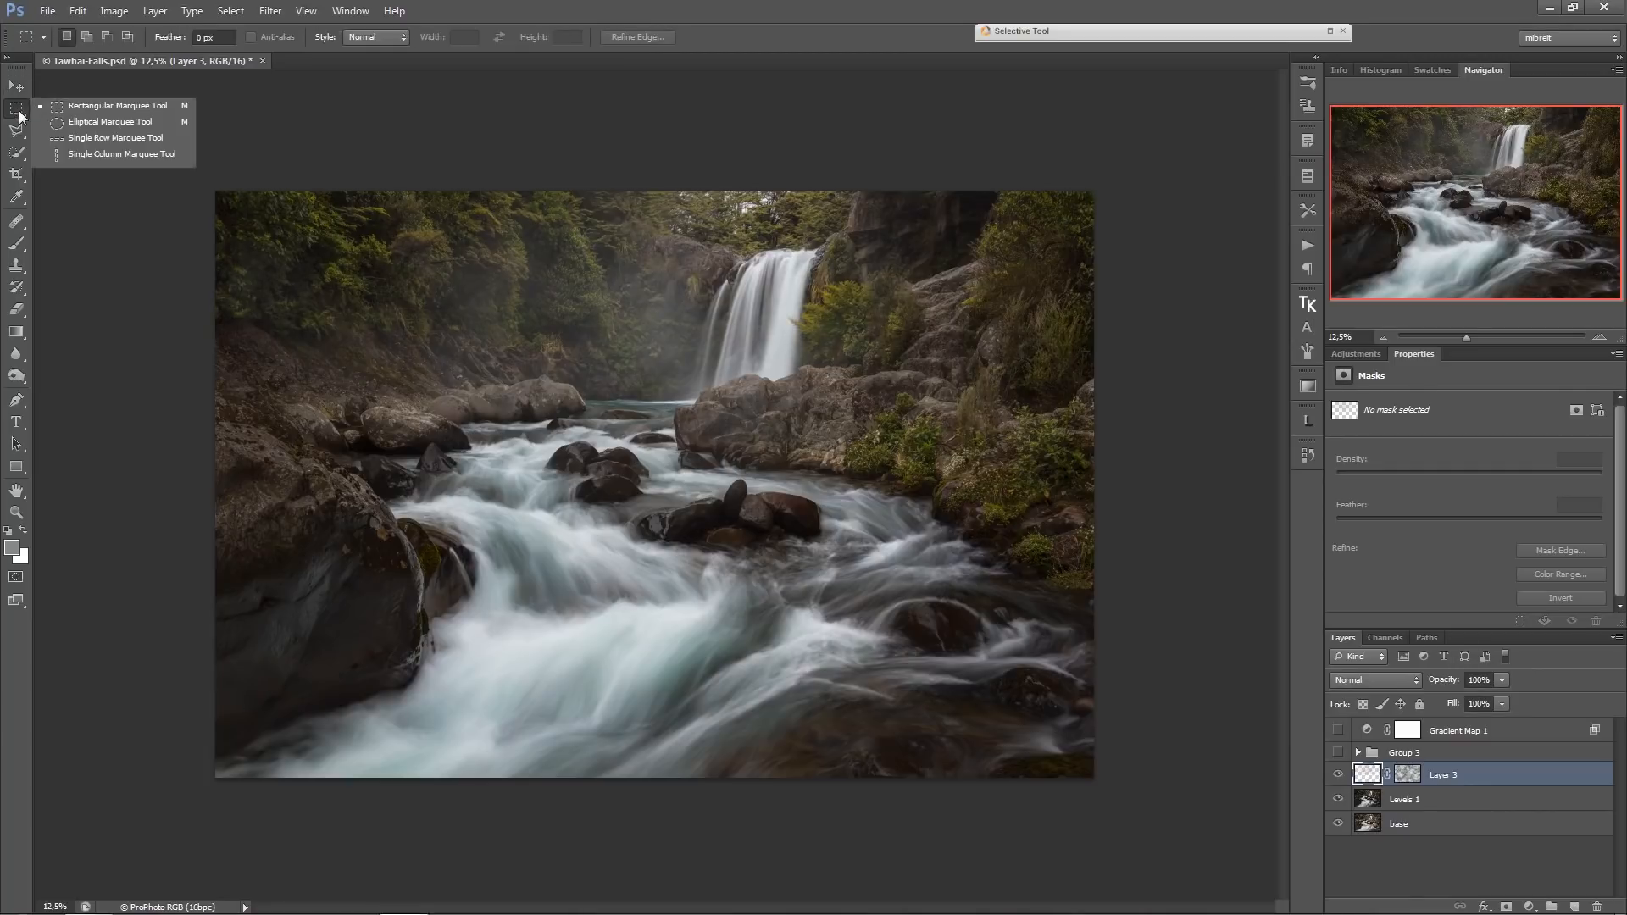
click(53, 124)
drag(420, 241, 1005, 712)
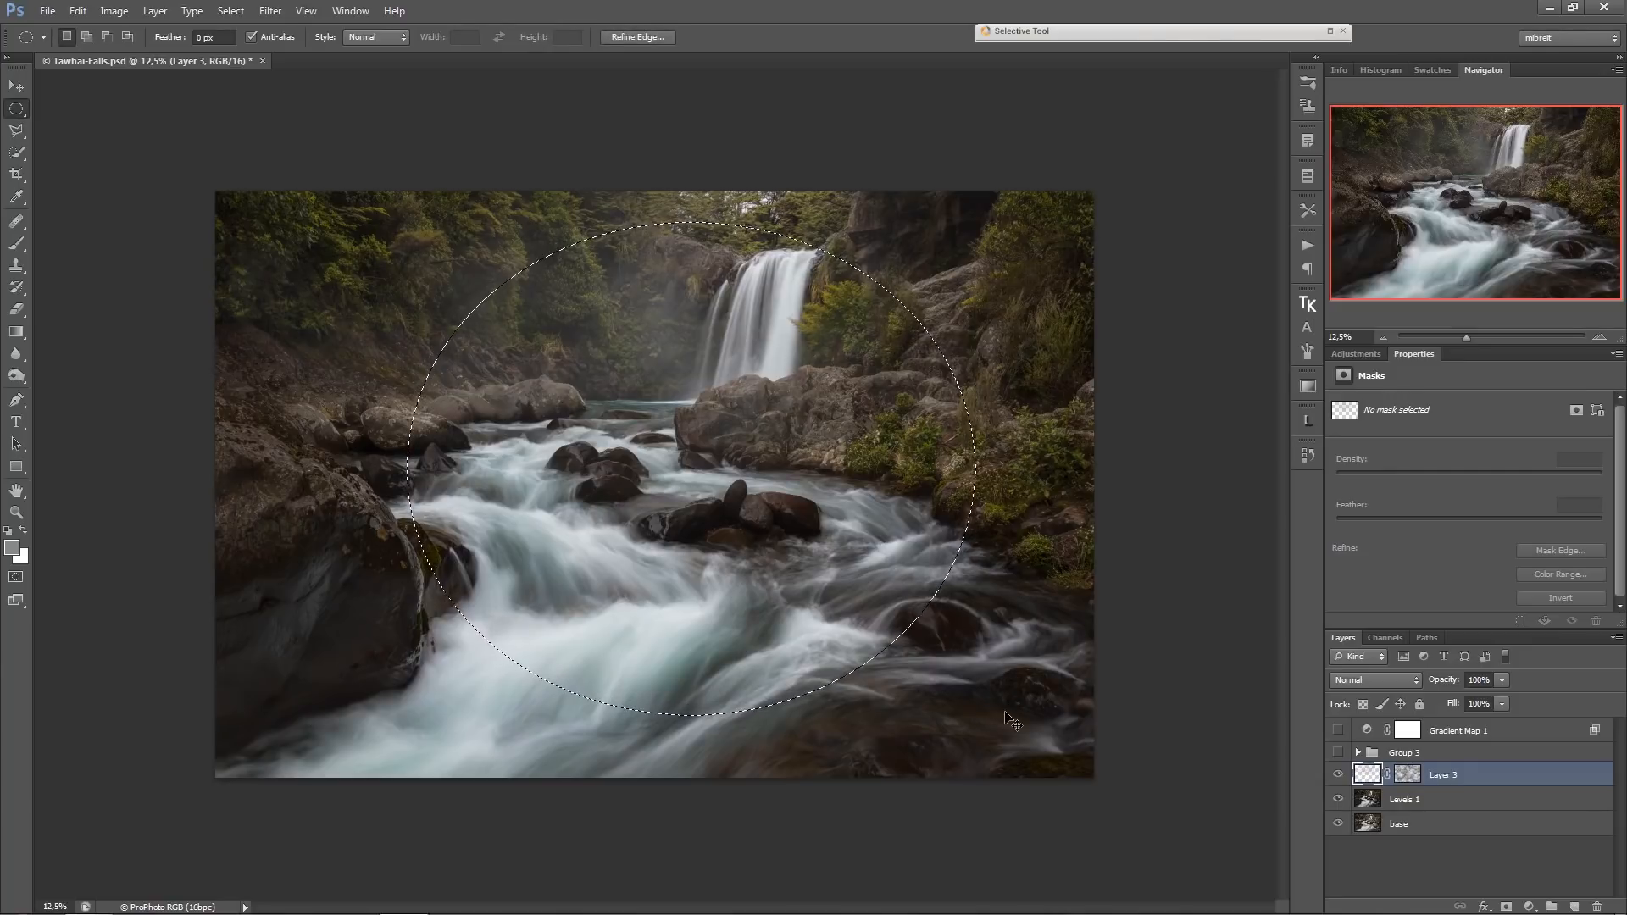
key(ctrl+shift+i)
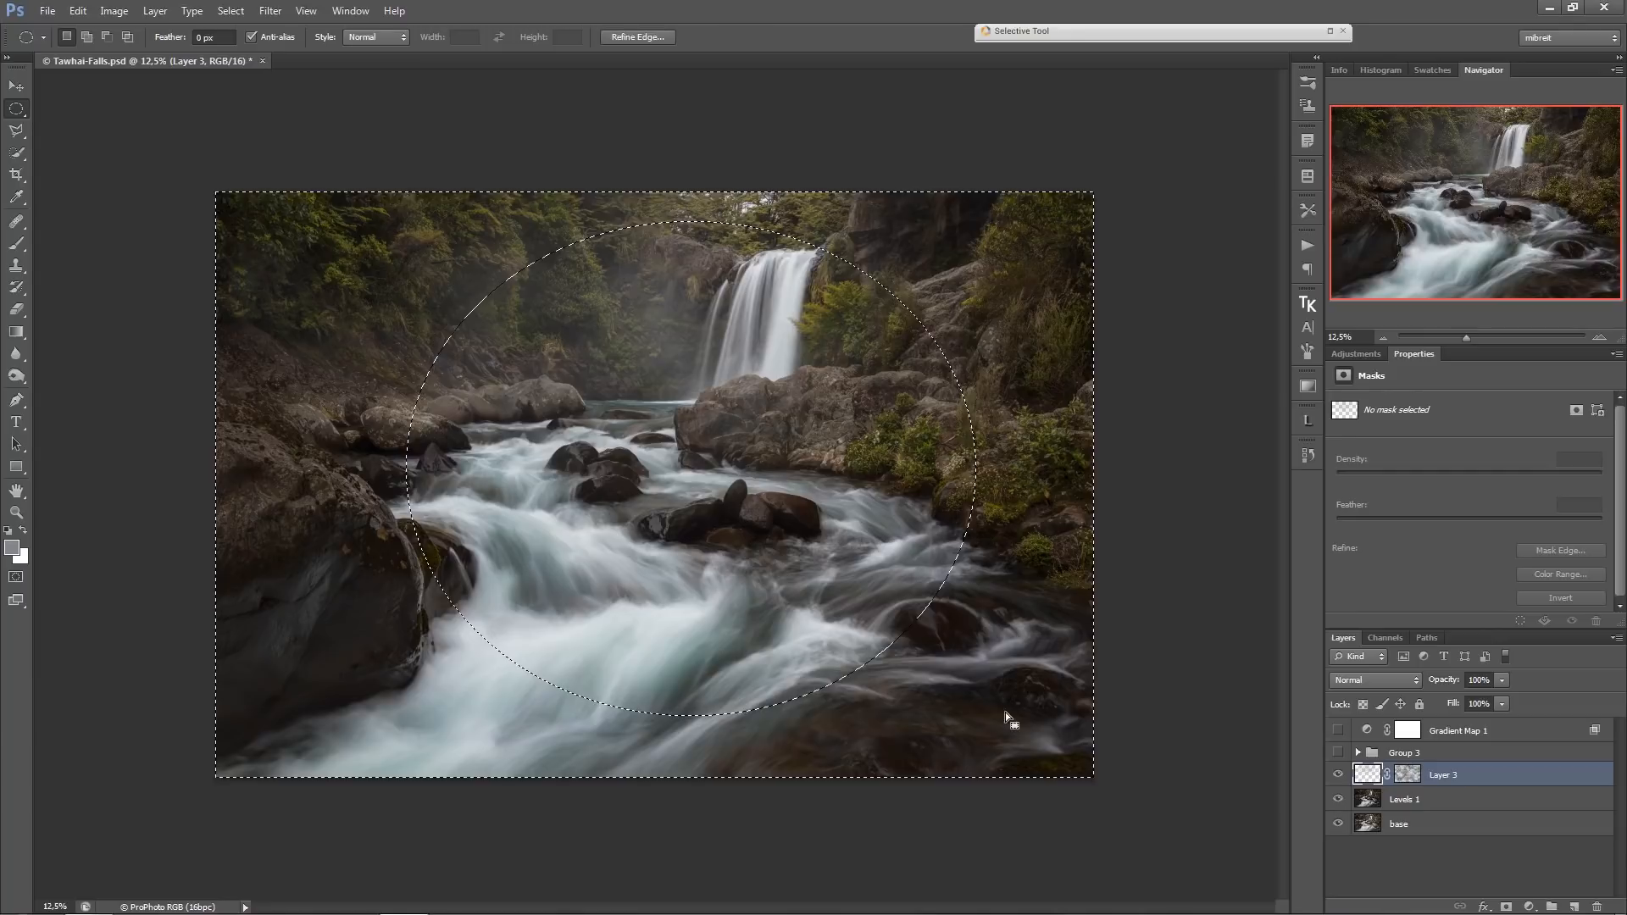
click(1529, 907)
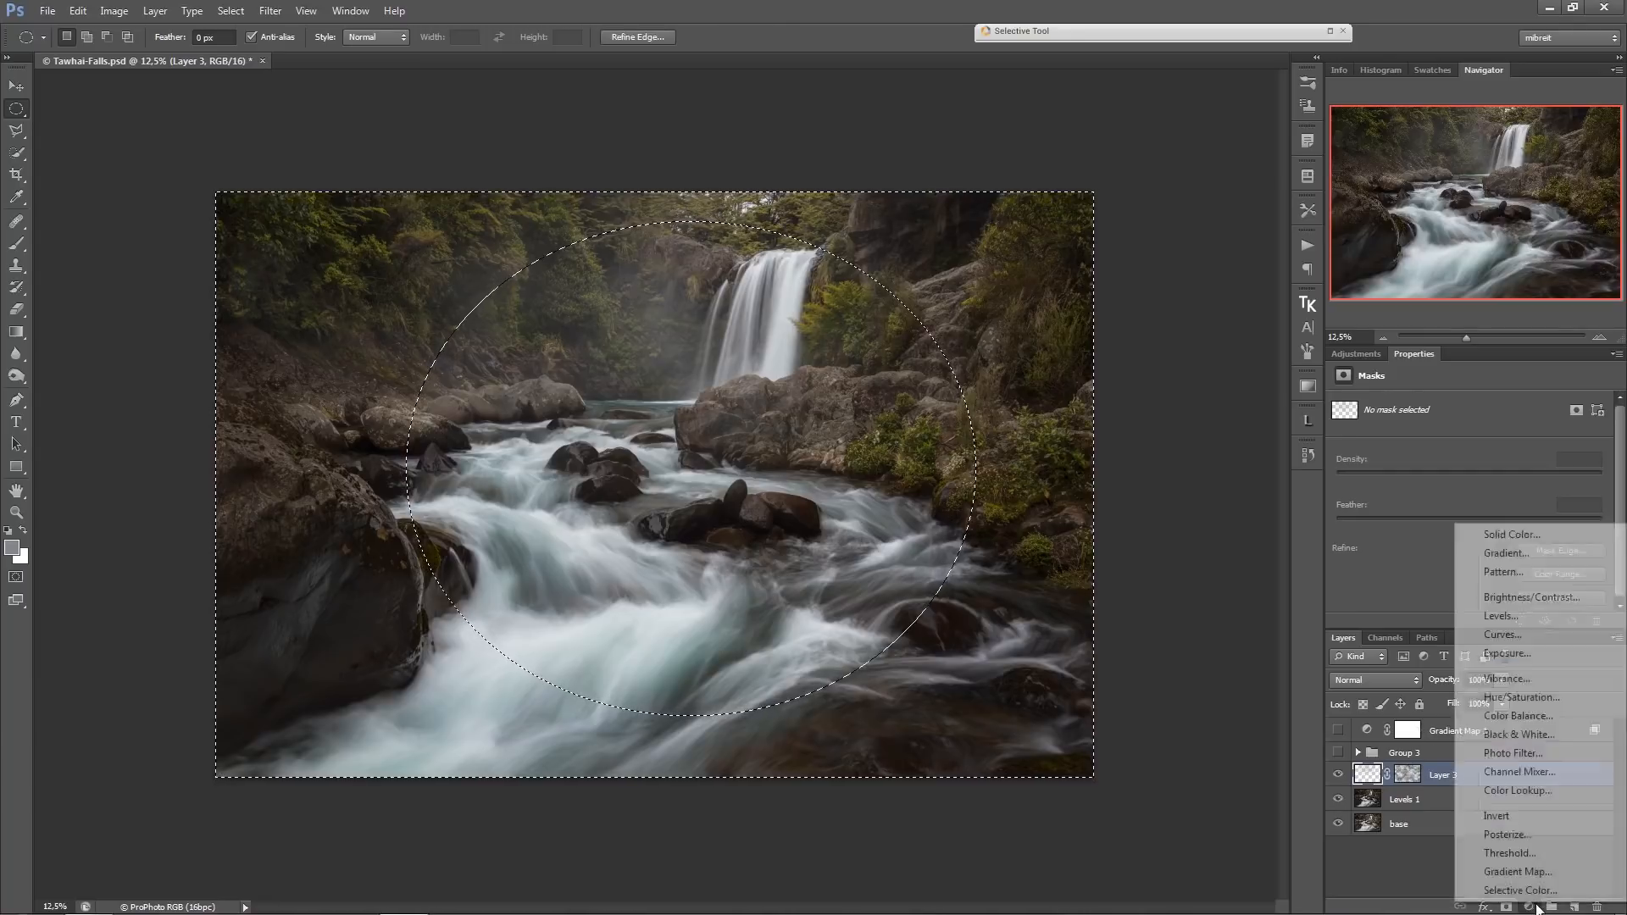
click(1553, 635)
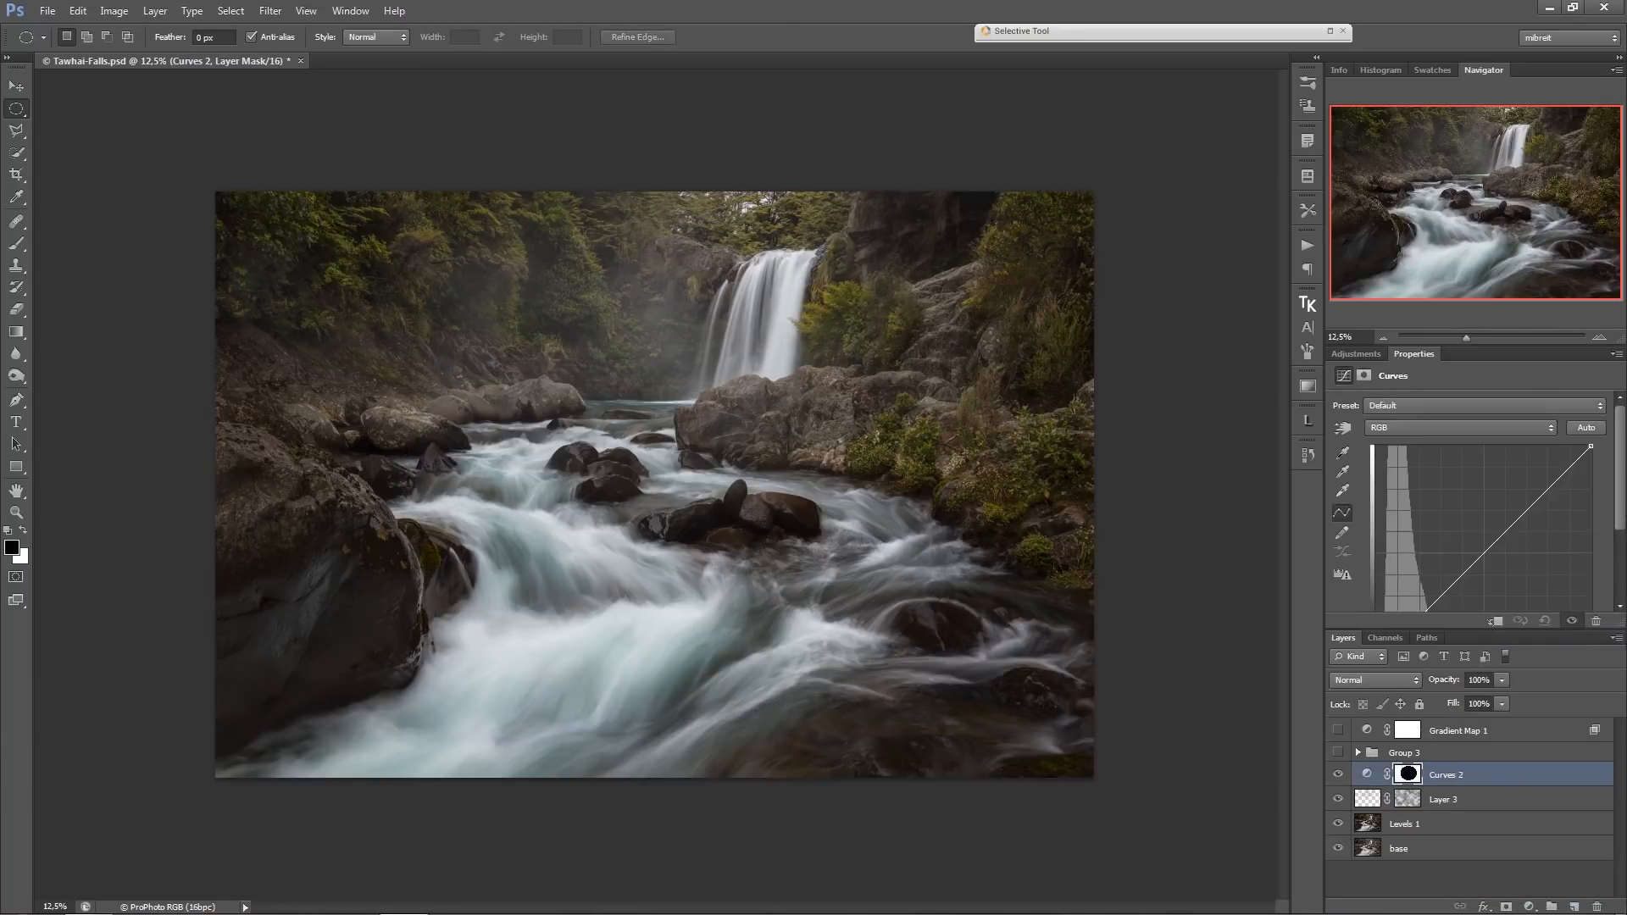
Pull the Curves 2 midtones down to darken the area outside the ellipse, and show Gradient Map 1 to check for clipped shadows.
scroll(1482, 500, down, 2)
drag(1497, 471, 1499, 482)
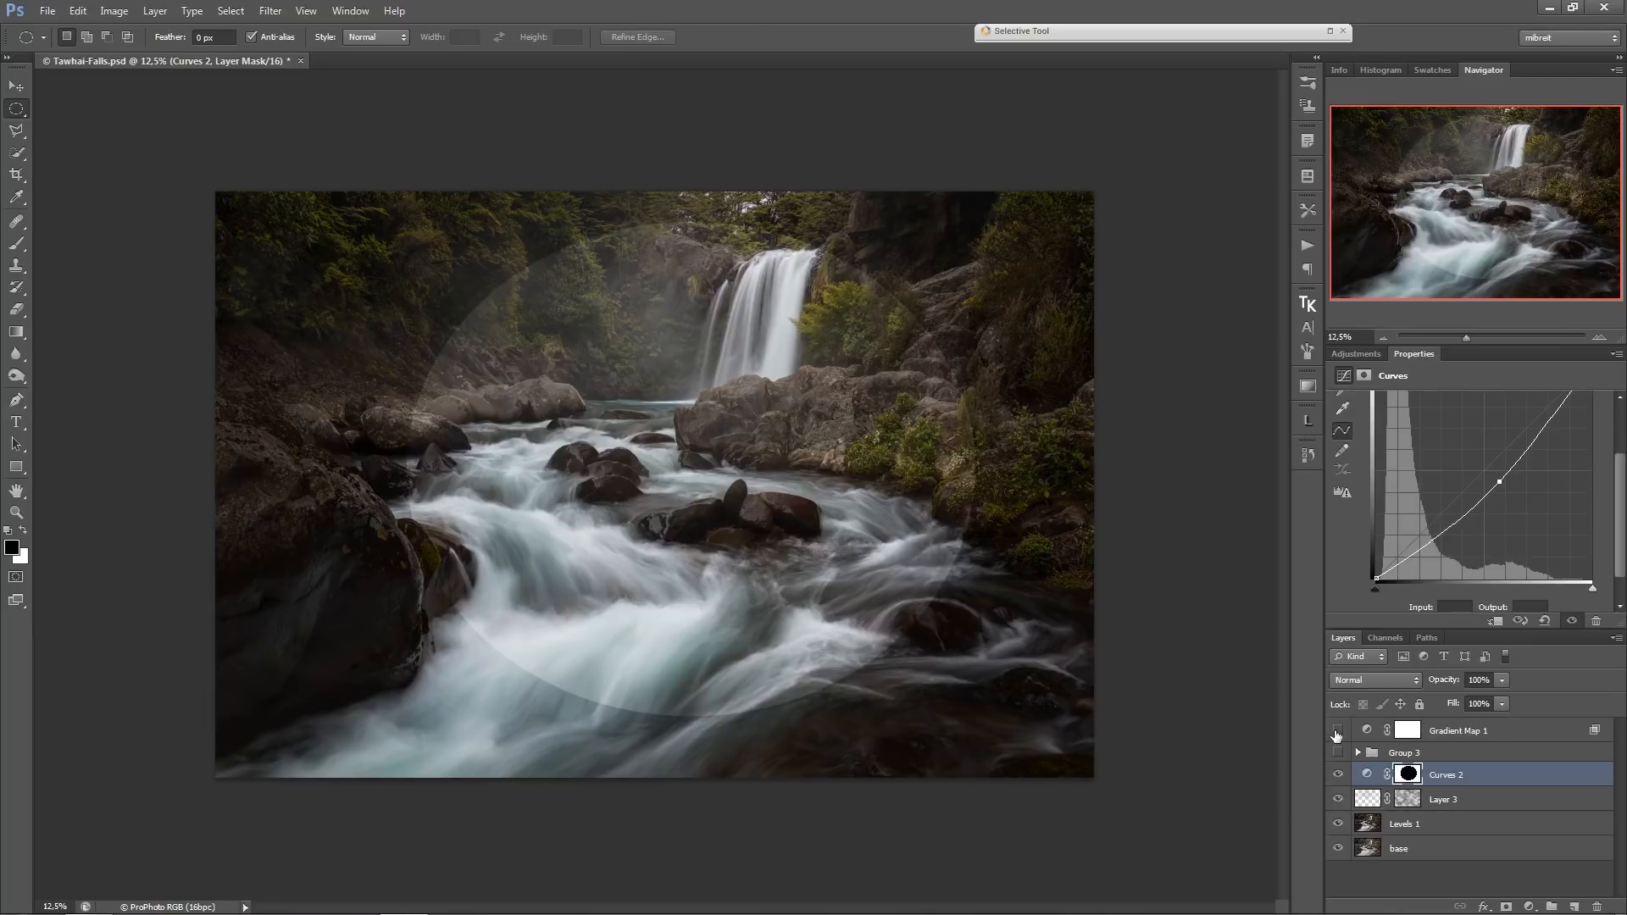
click(1339, 730)
click(1339, 776)
click(1339, 777)
Review Gradient Map 1's blending options, resetting the Underlying Layer range to default and restoring it to 250 and 6.
double_click(1538, 732)
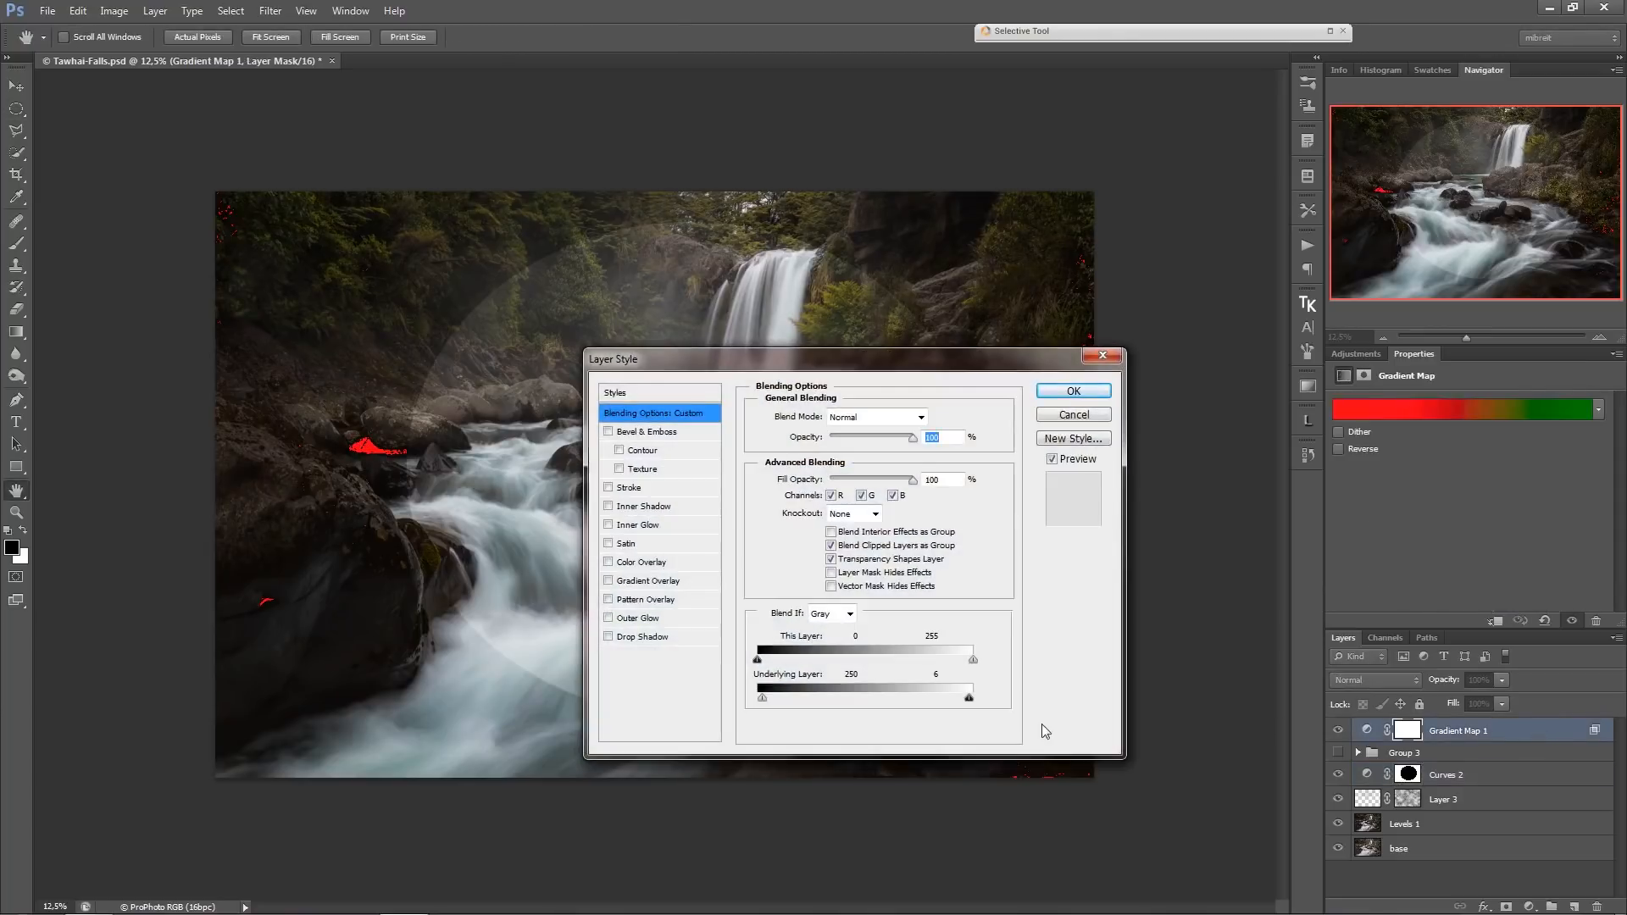
mouse_move(765, 700)
mouse_down()
mouse_move(970, 701)
mouse_move(757, 698)
mouse_up()
drag(901, 371, 1011, 403)
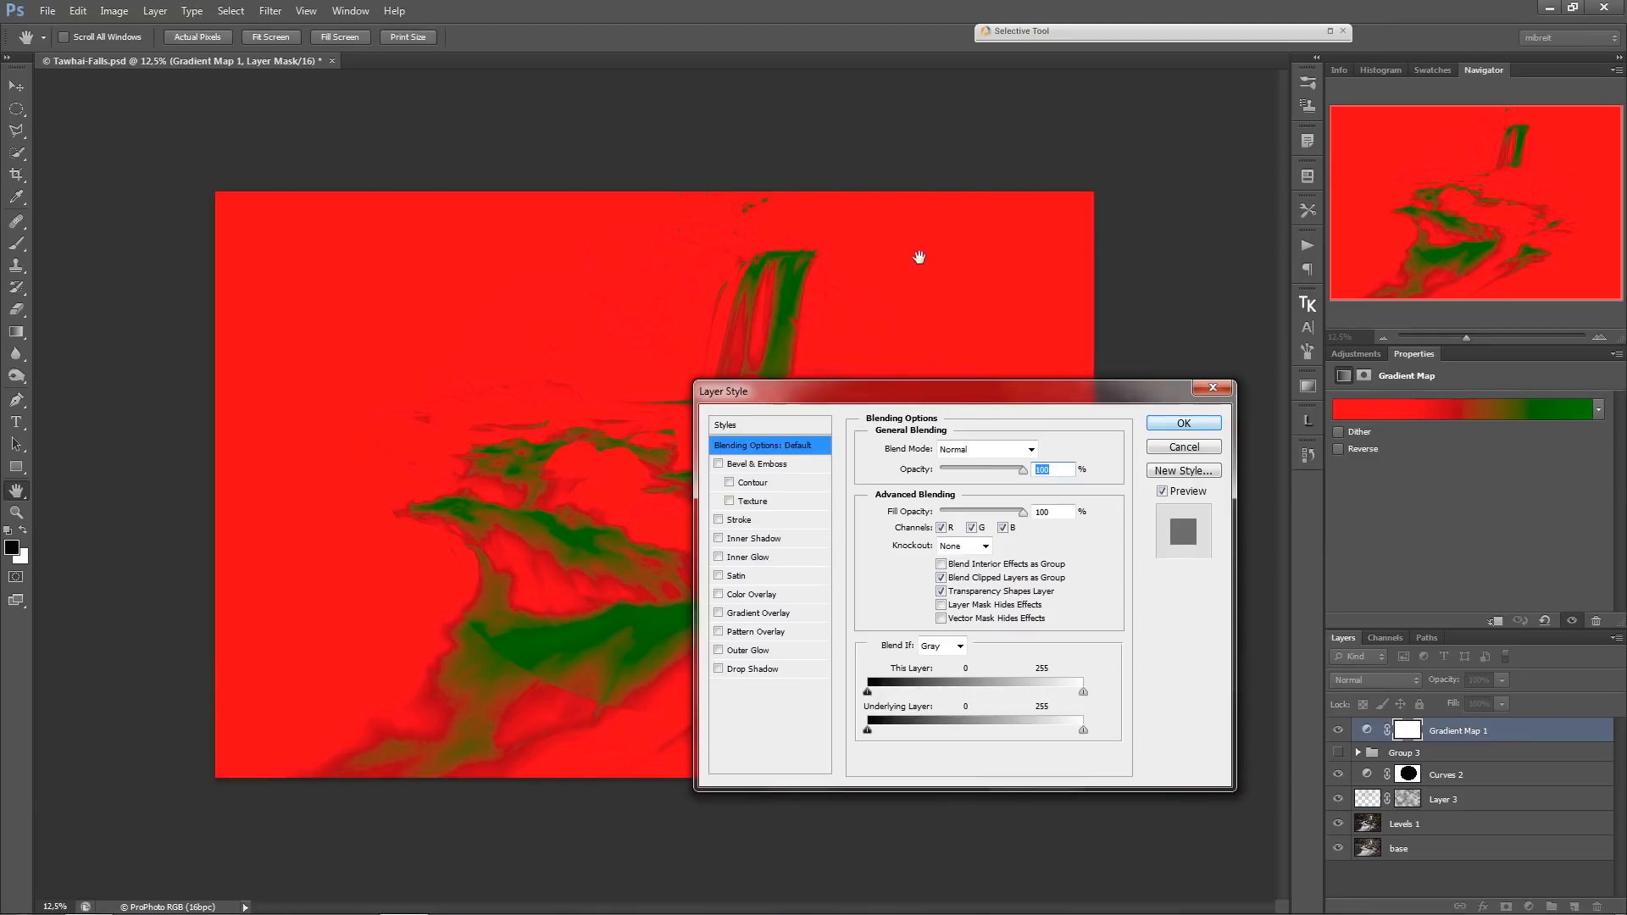
mouse_move(870, 731)
mouse_down()
mouse_move(1076, 744)
mouse_move(875, 733)
mouse_up()
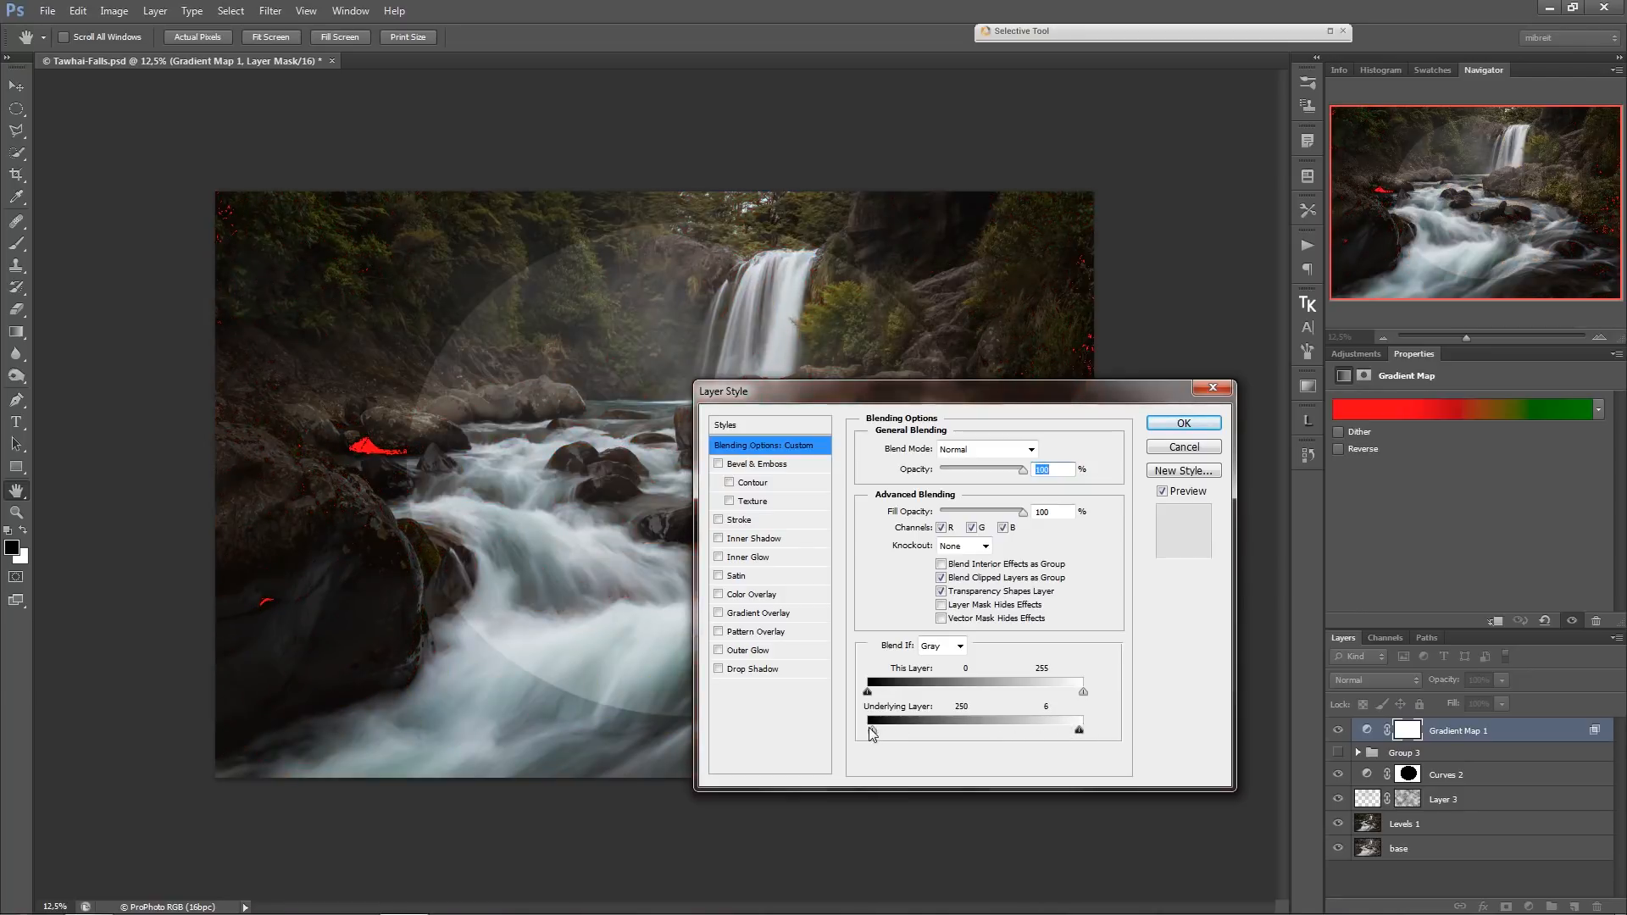
click(1195, 424)
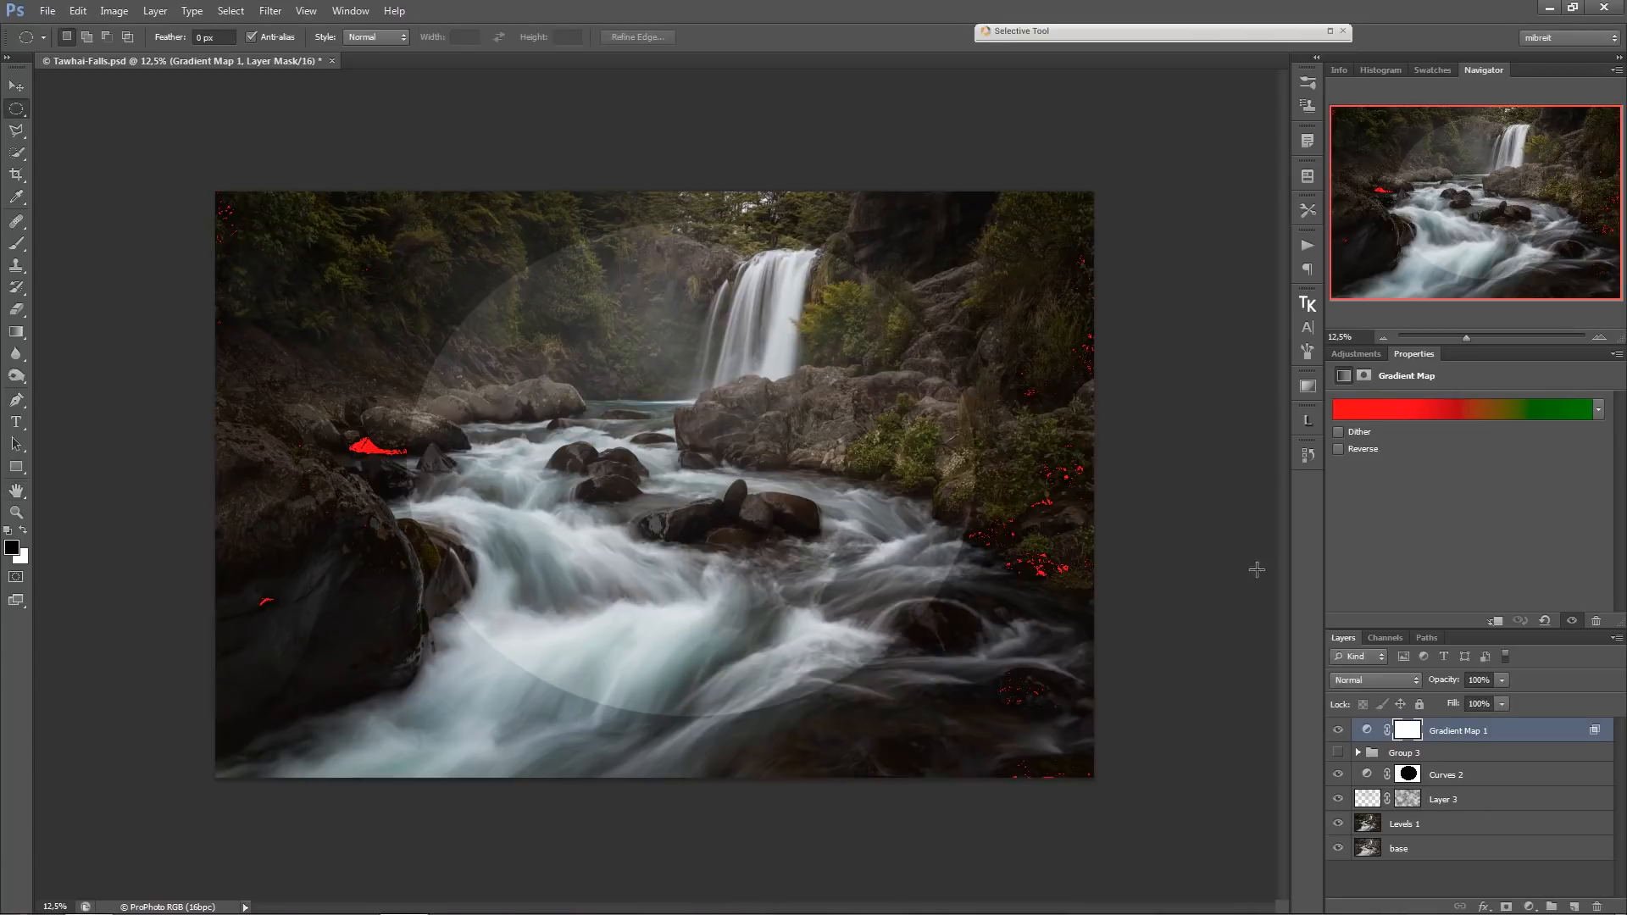
Compare the photo with Gradient Map 1 and Curves 2 each hidden and shown.
click(1339, 730)
click(1339, 730)
click(1338, 774)
click(1338, 774)
Raise the output of the Curves 2 black point to clear the red shadow warnings, and compare the photo with Curves 2 hidden and shown.
click(1549, 775)
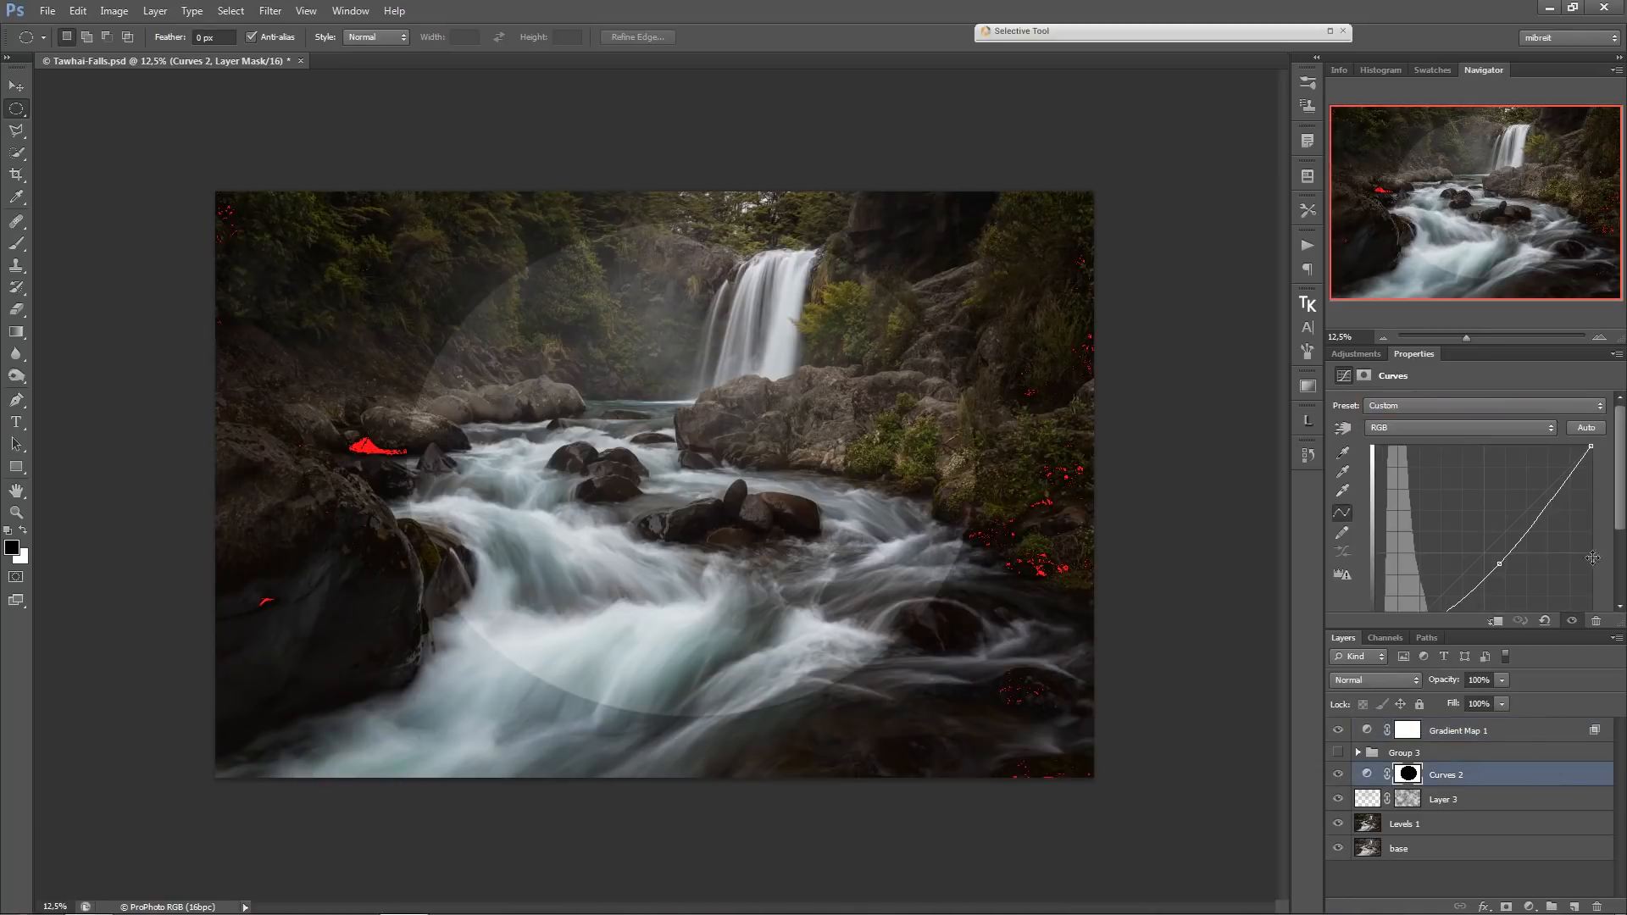
scroll(1620, 517, down, 3)
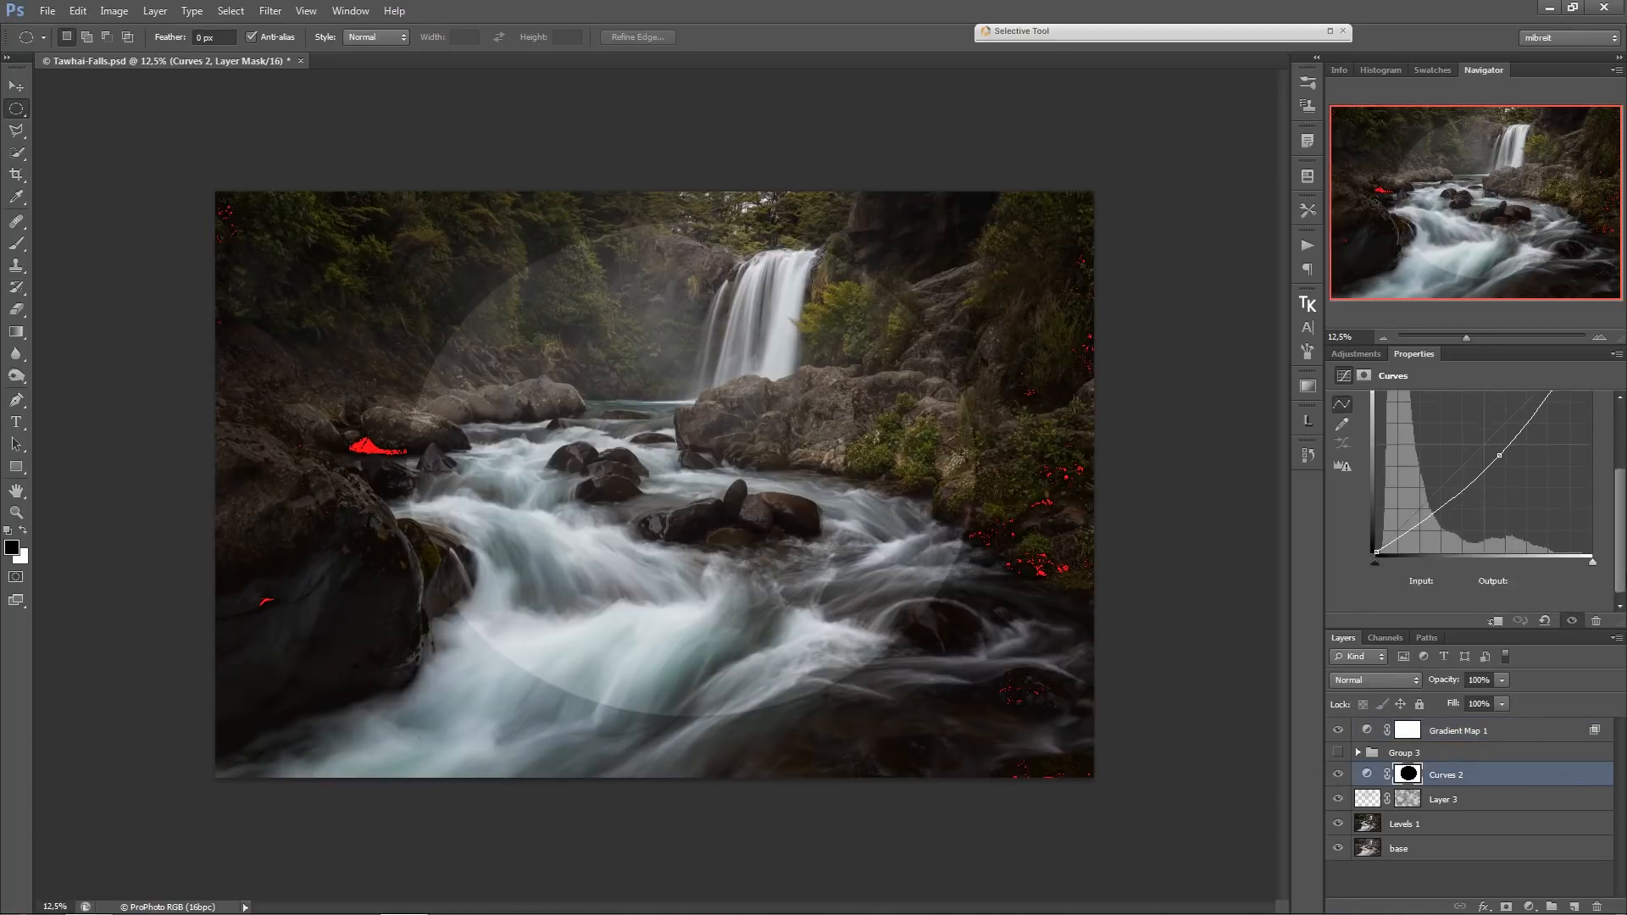
click(1376, 551)
key(Up)
key(Up)
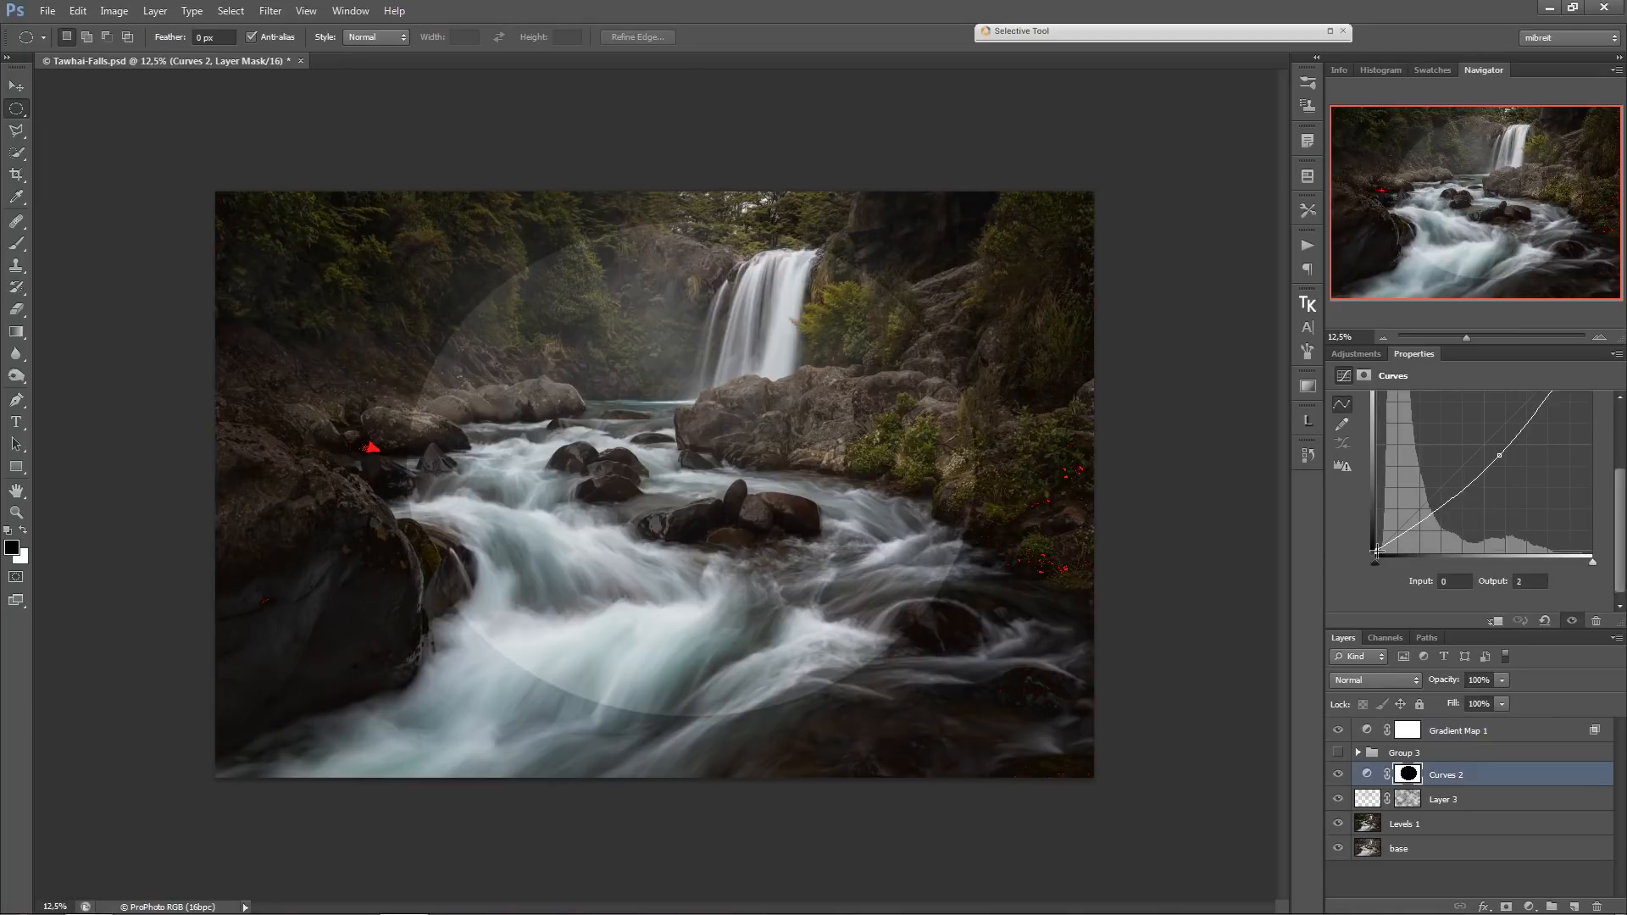
key(Up)
key(Up)
click(1339, 775)
click(1339, 775)
Soften the Curves 2 mask with a Gaussian Blur of about 407 pixels radius, and compare the vignette hidden and shown.
click(1408, 773)
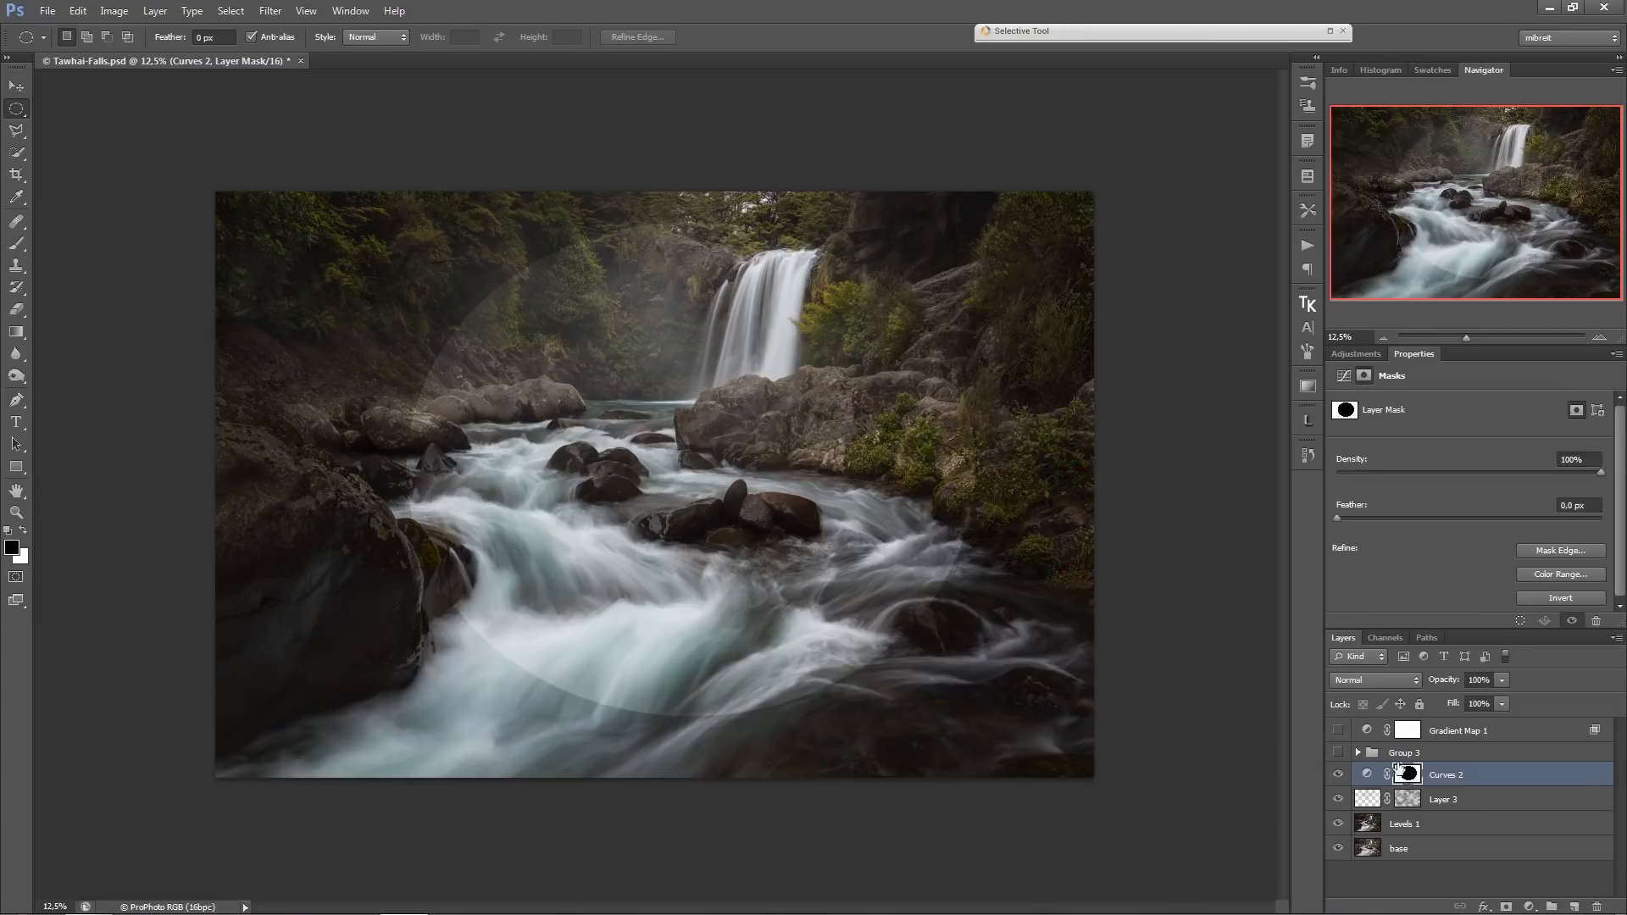
click(271, 11)
mouse_move(327, 197)
click(496, 317)
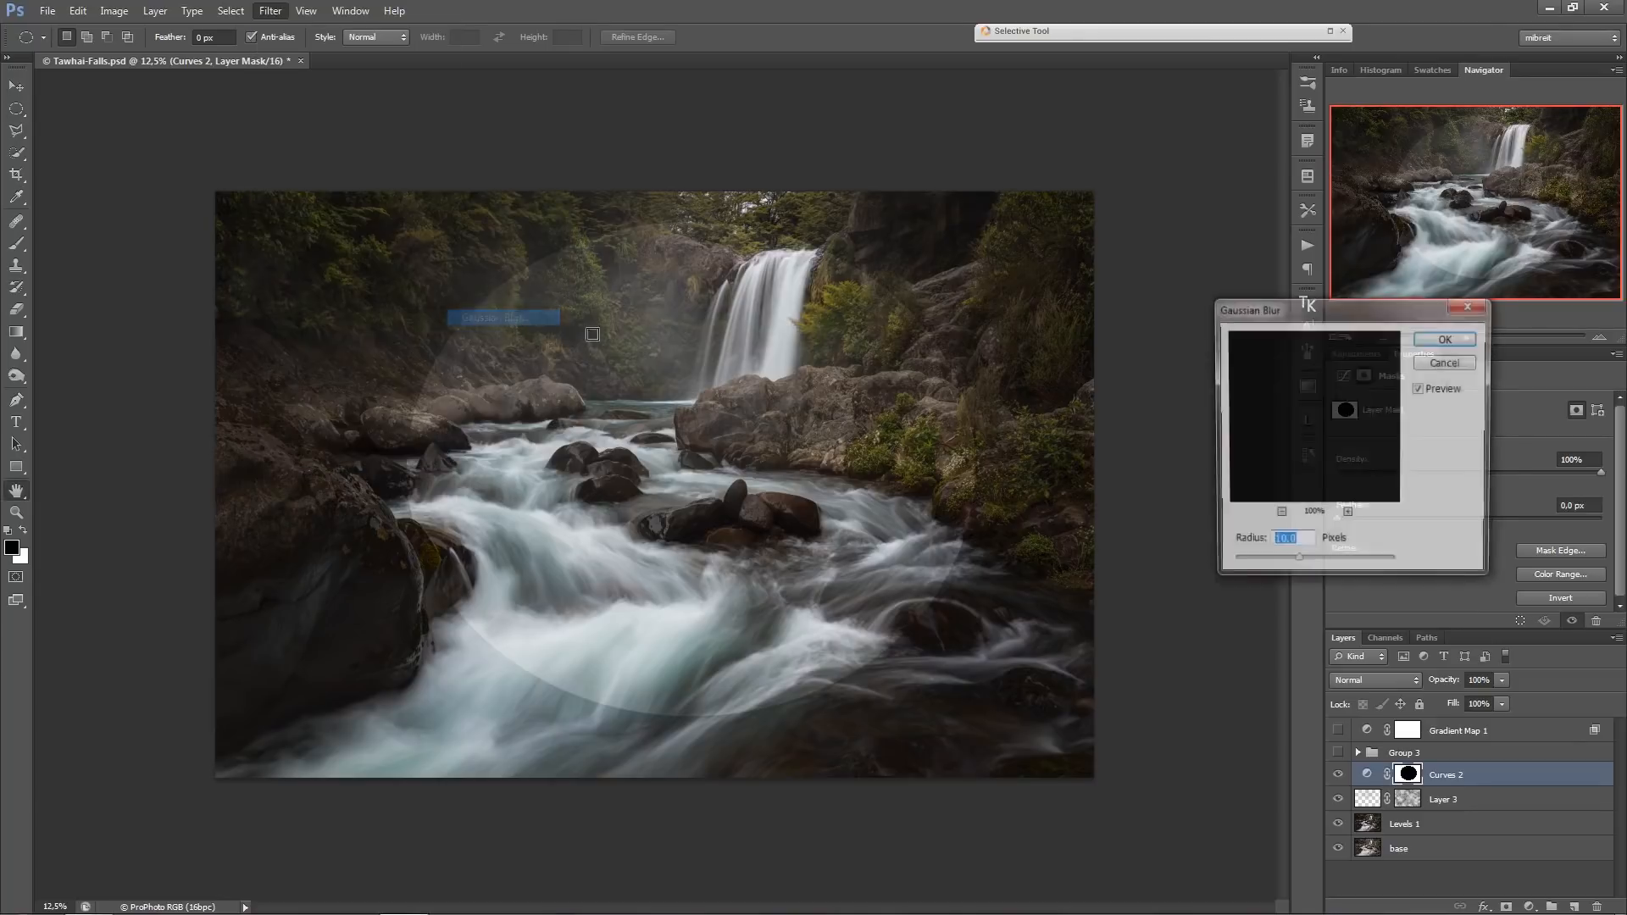
drag(1366, 560, 1373, 563)
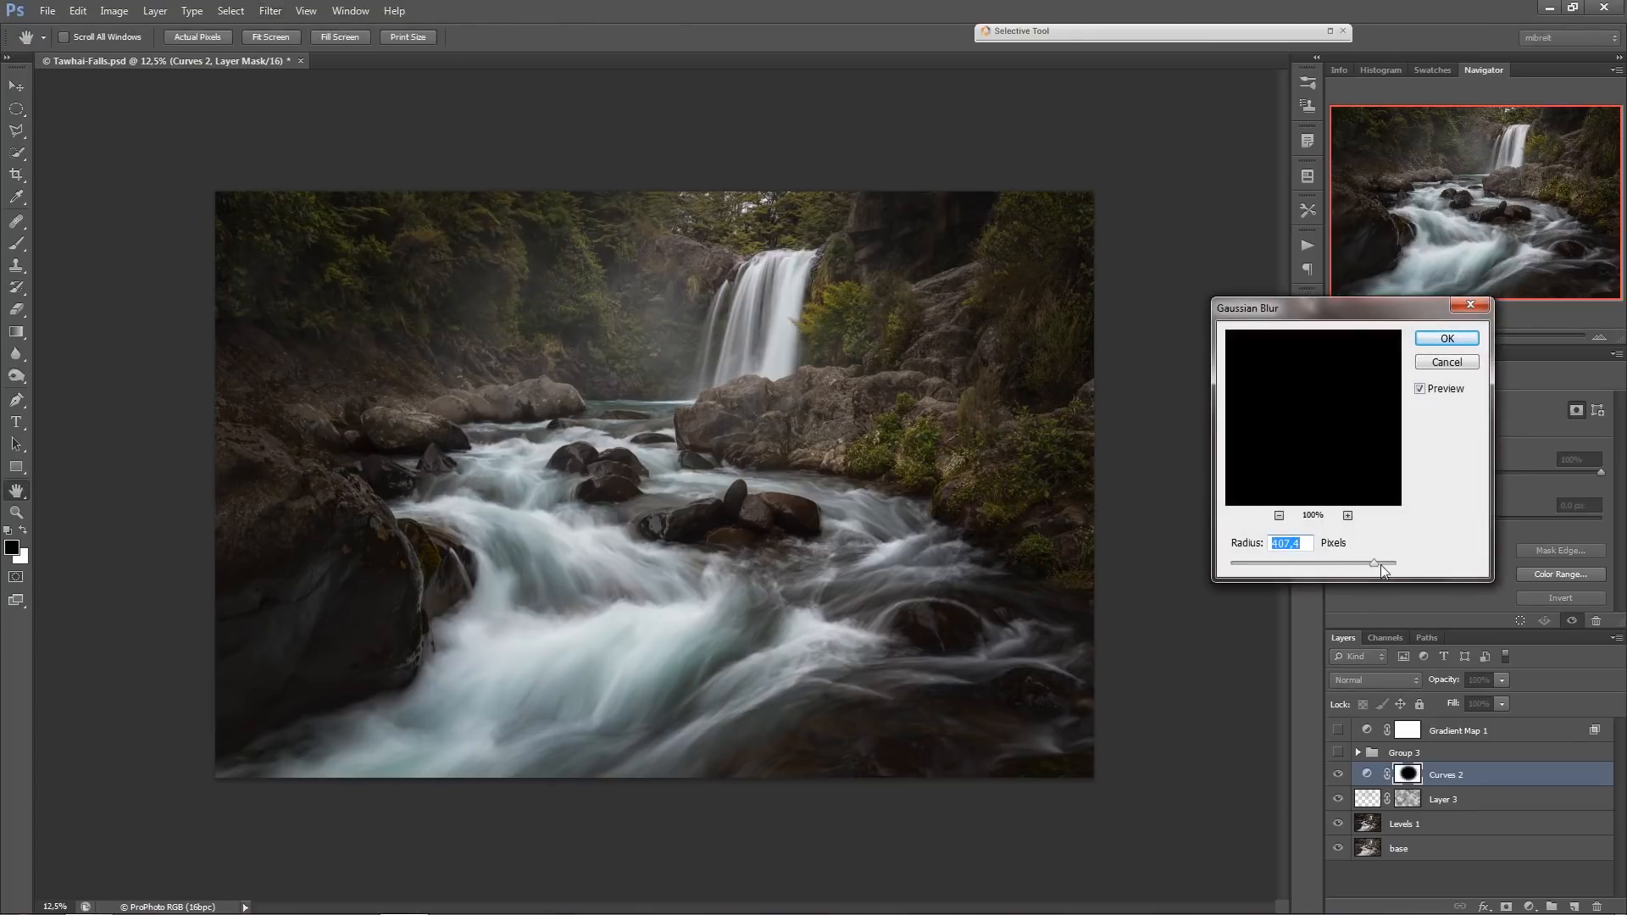
click(1447, 338)
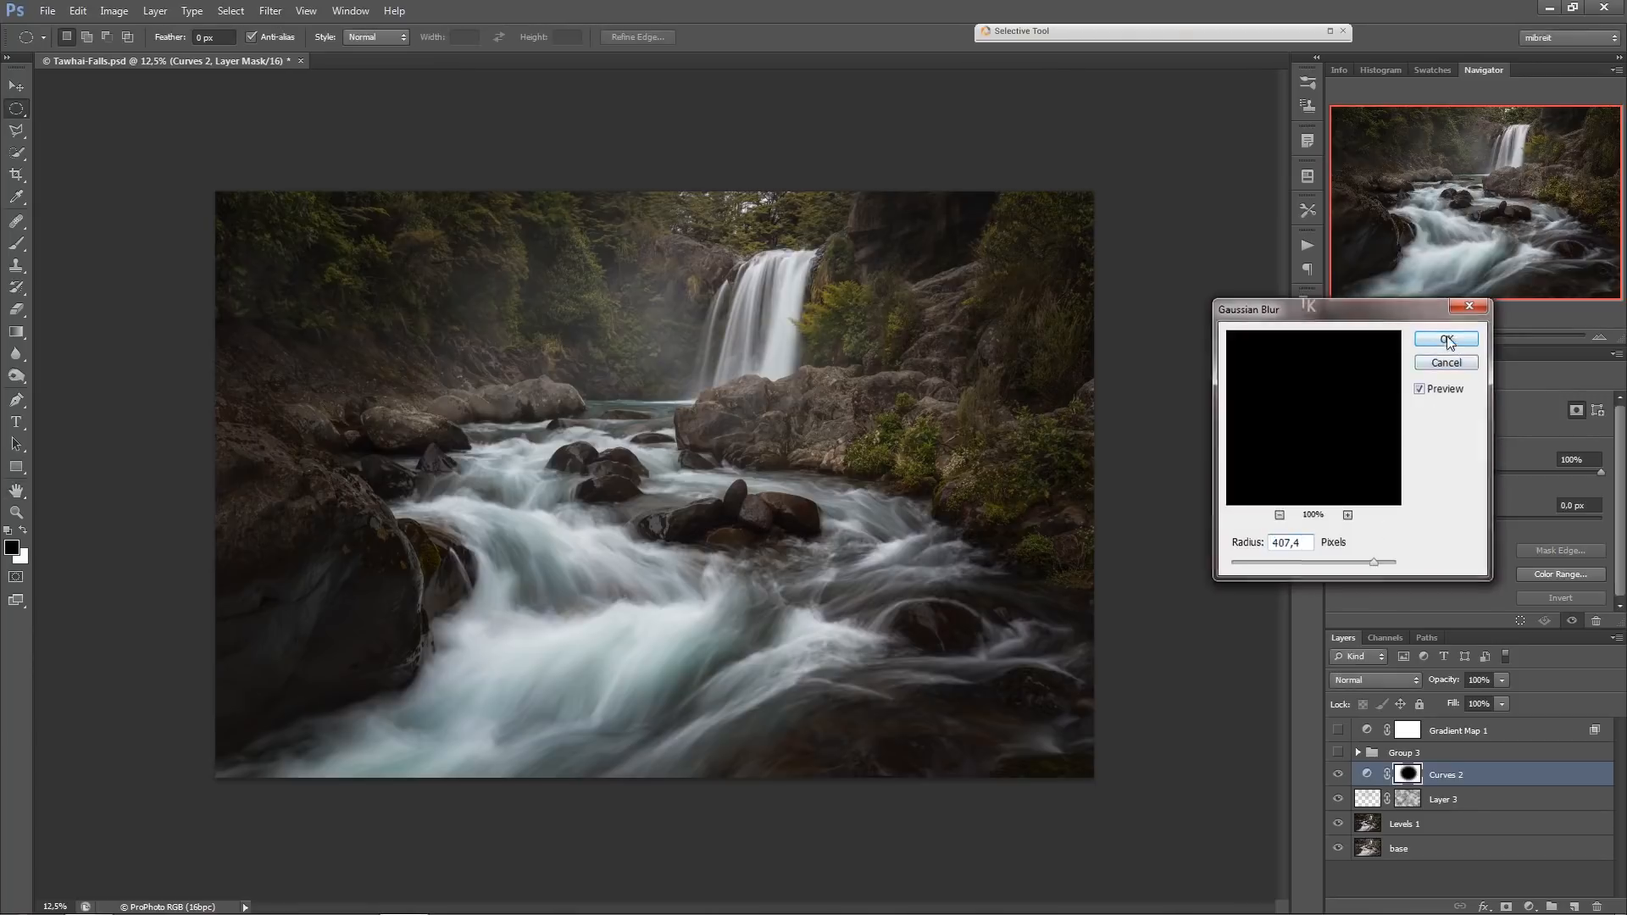
alt+click(818, 389)
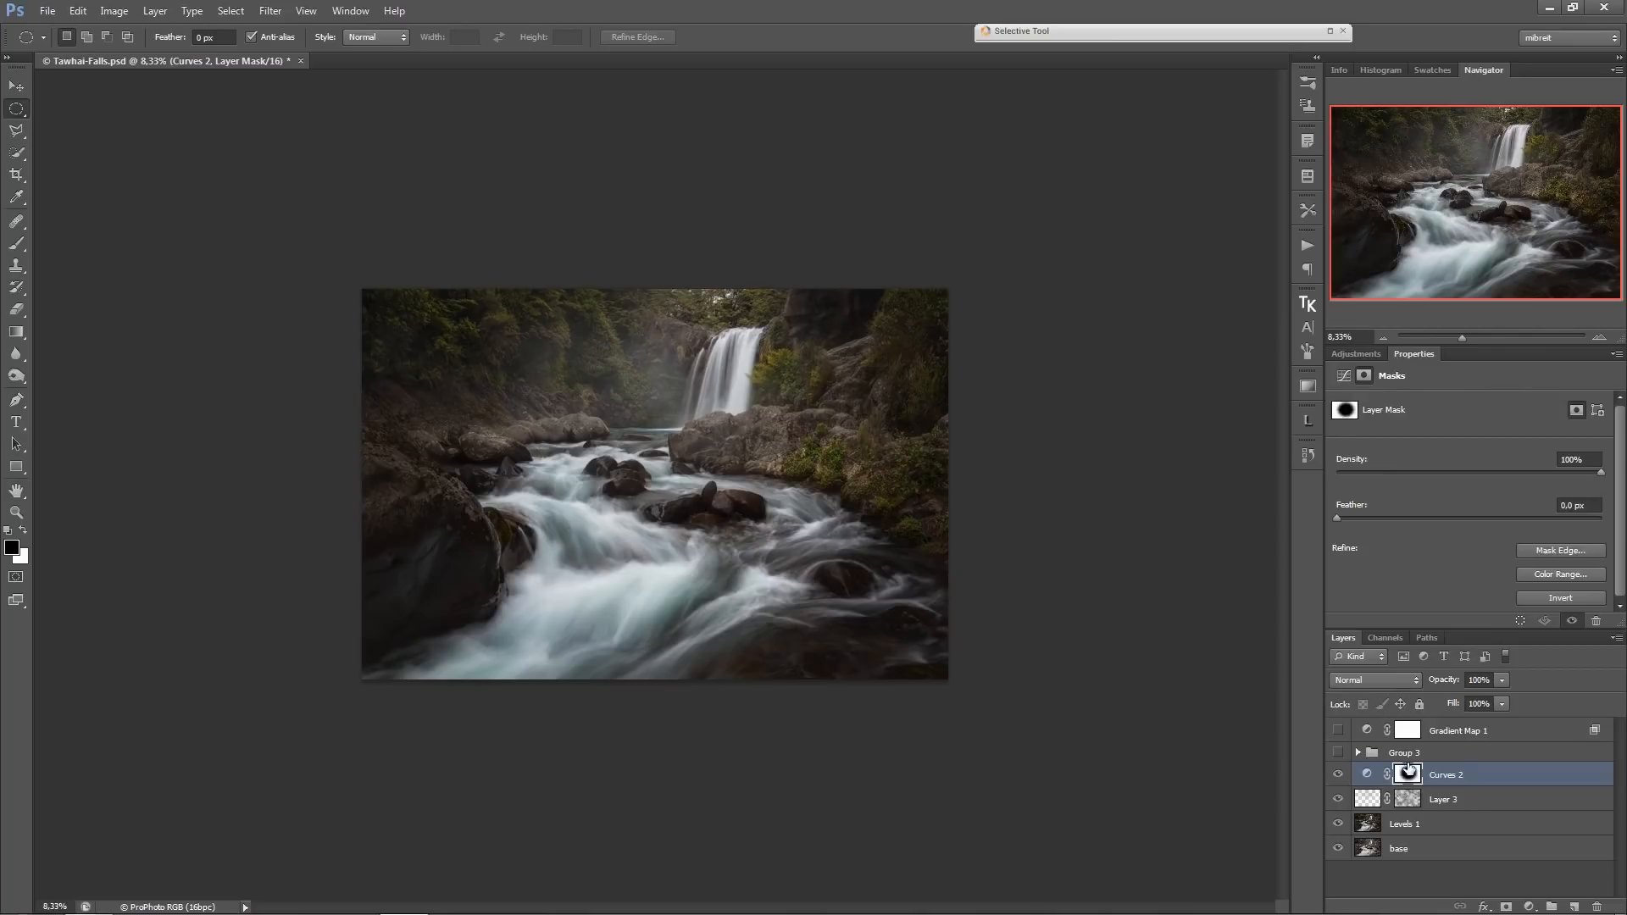
click(1338, 775)
click(1338, 775)
Brush the Curves 2 mask over the rocks beside the waterfall, using white at 30% opacity to darken them, and view the mask alone.
key(b)
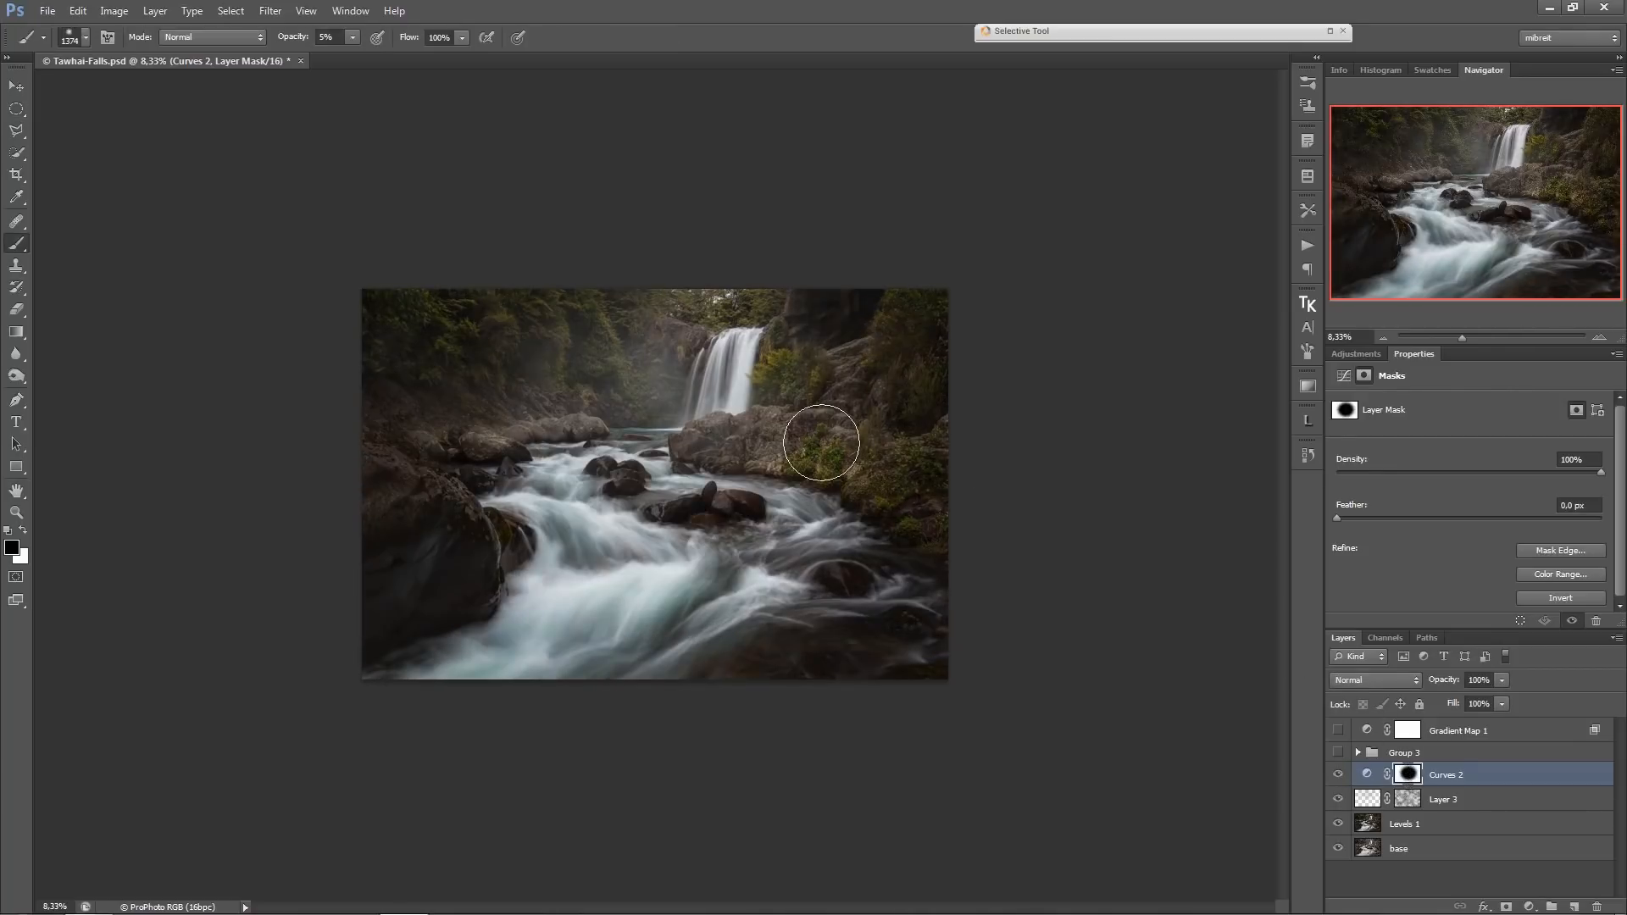
drag(803, 434, 783, 428)
key(x)
key(3)
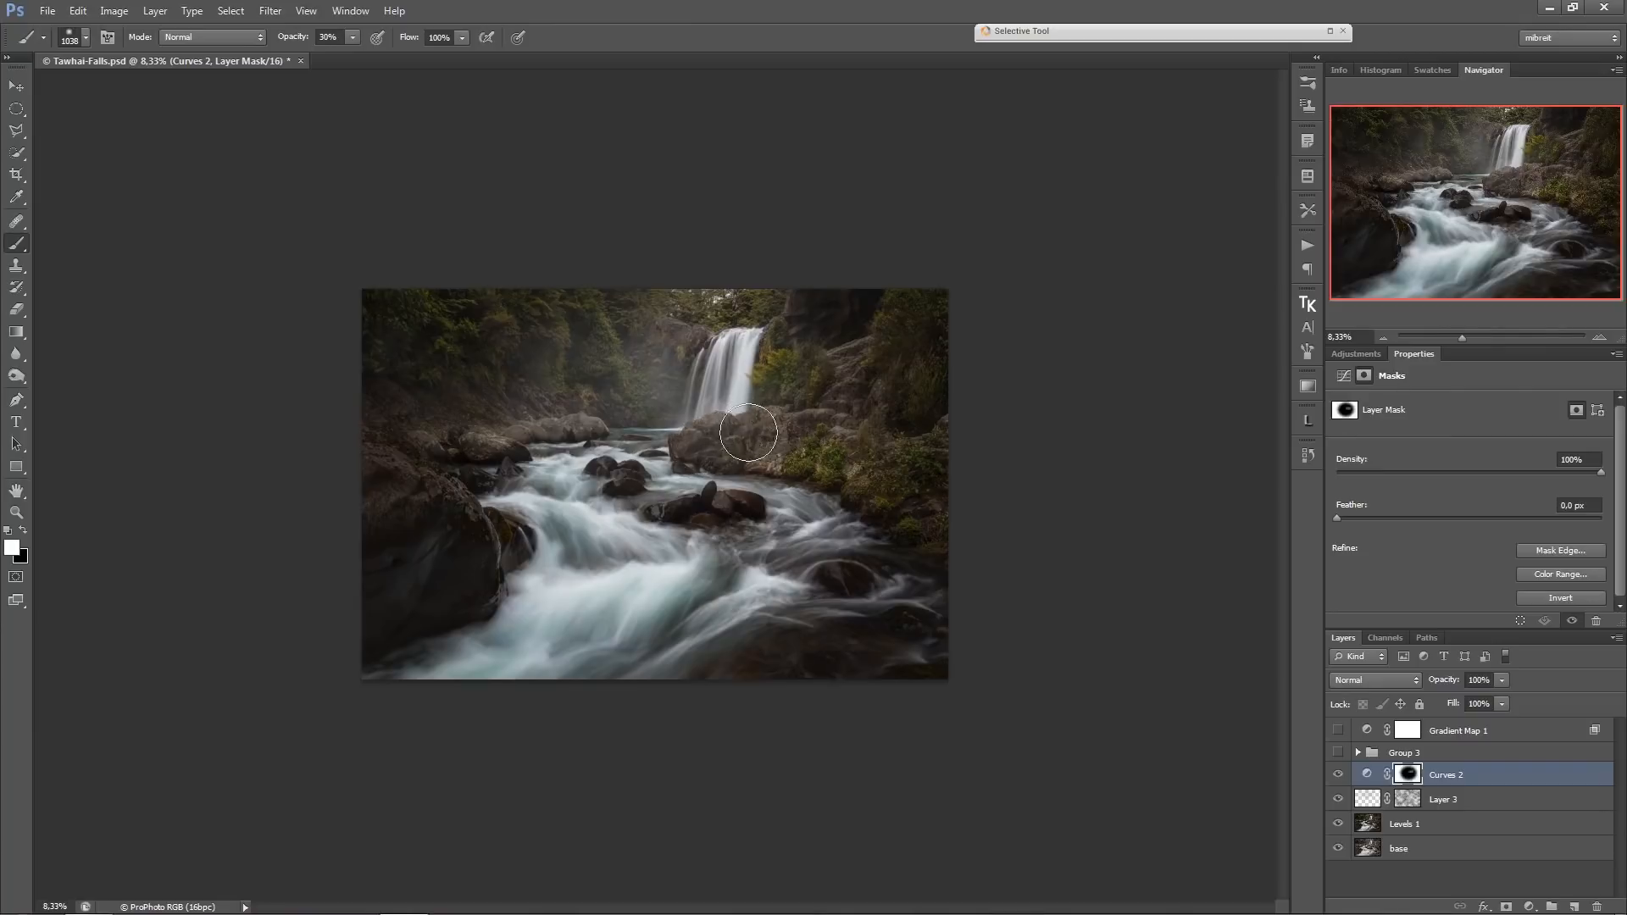
mouse_move(801, 431)
mouse_down()
mouse_move(845, 370)
mouse_move(758, 438)
mouse_move(896, 490)
mouse_up()
key(alt+backslash)
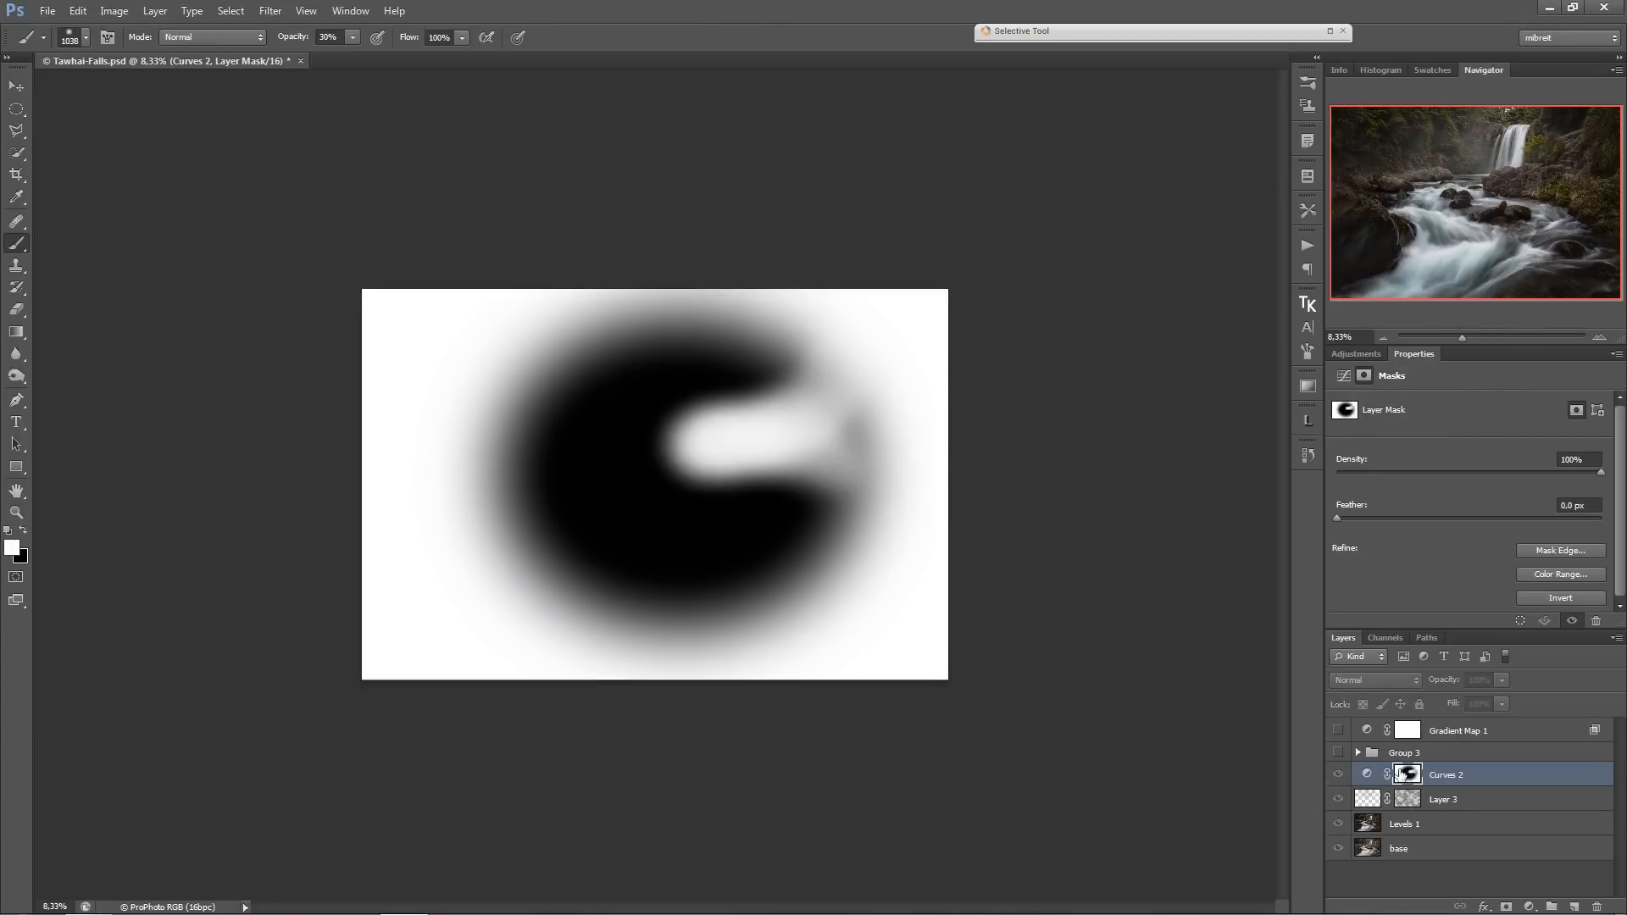
Refine the Curves 2 mask with black and white at 30% opacity over the boulder and trees, and compare with Levels 1 alone.
click(1368, 774)
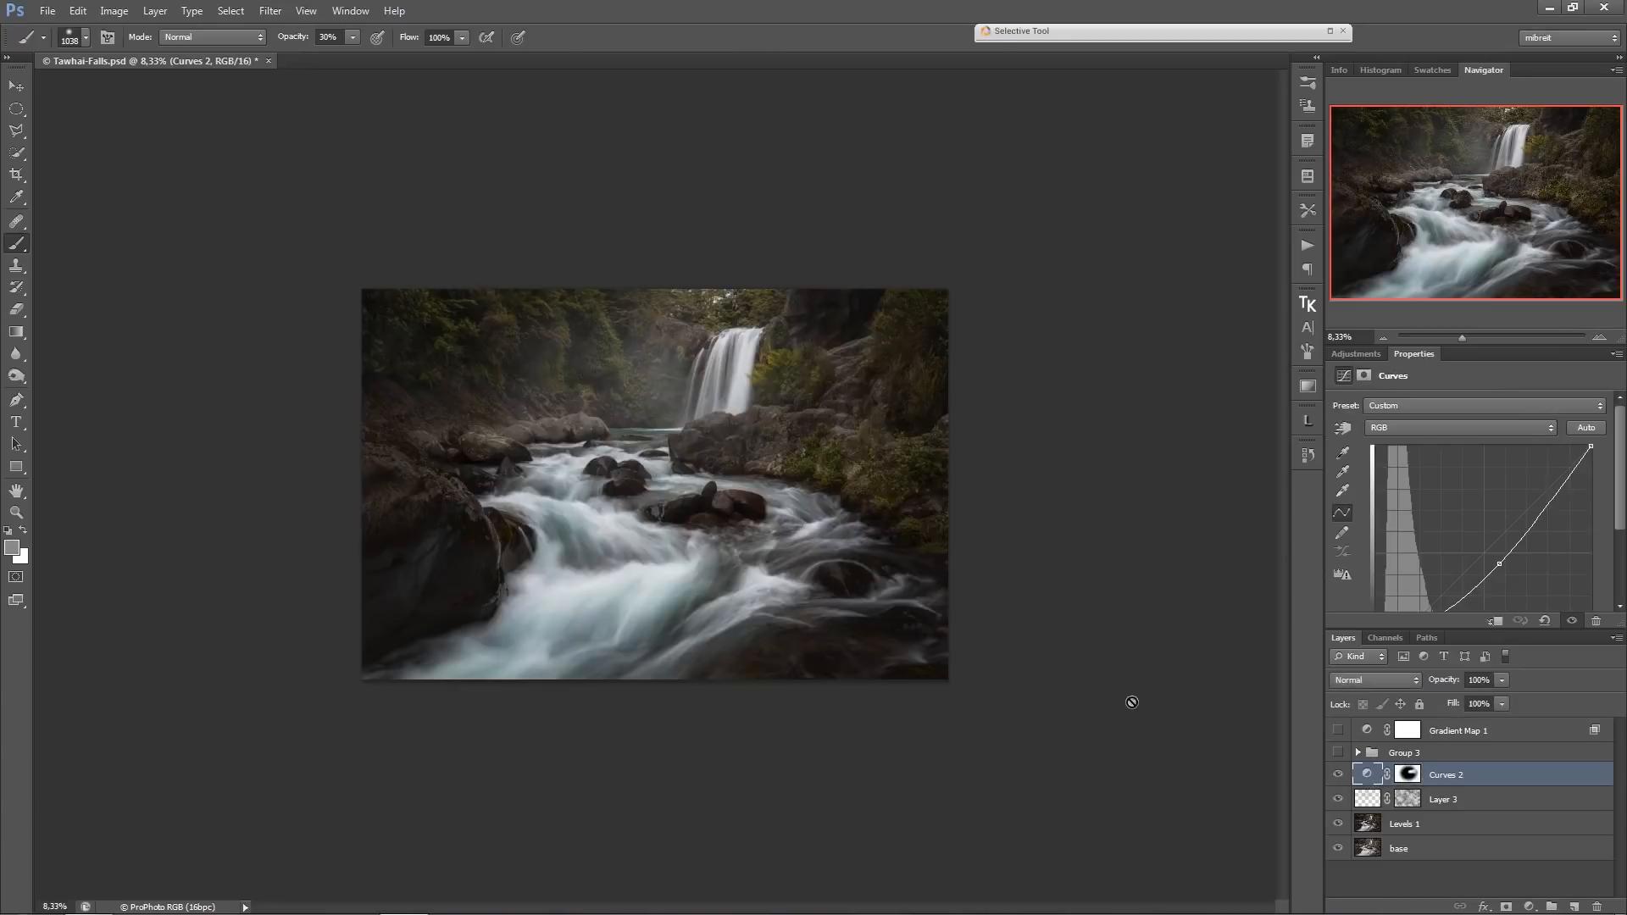
click(1409, 774)
key(d)
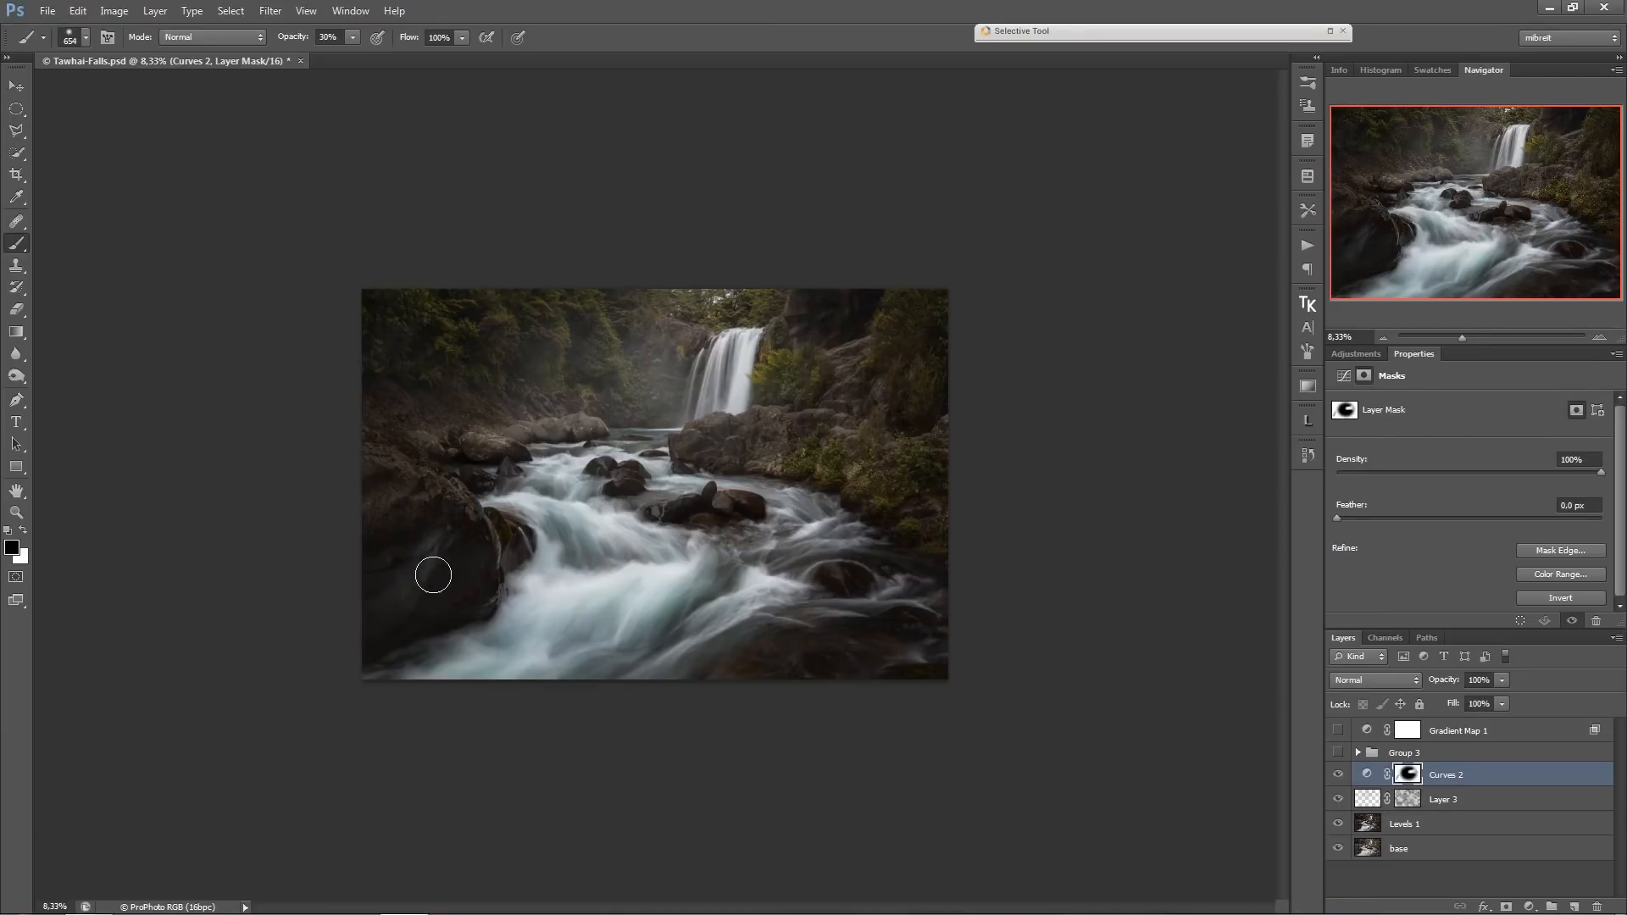
key(x)
key(x)
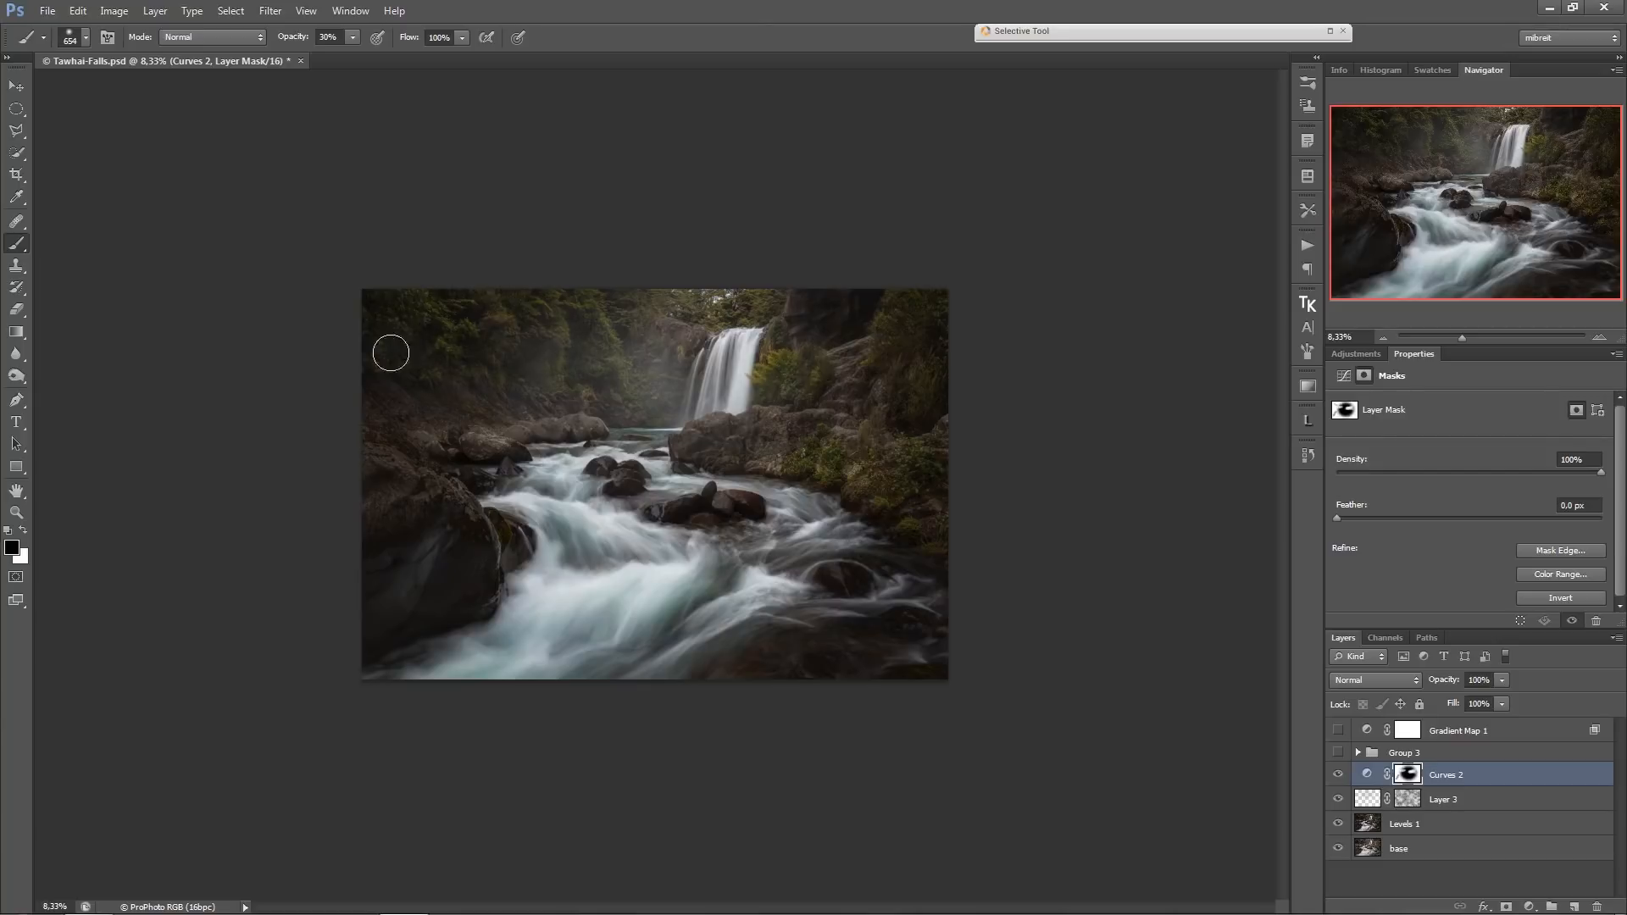
key(x)
key(x)
key(x)
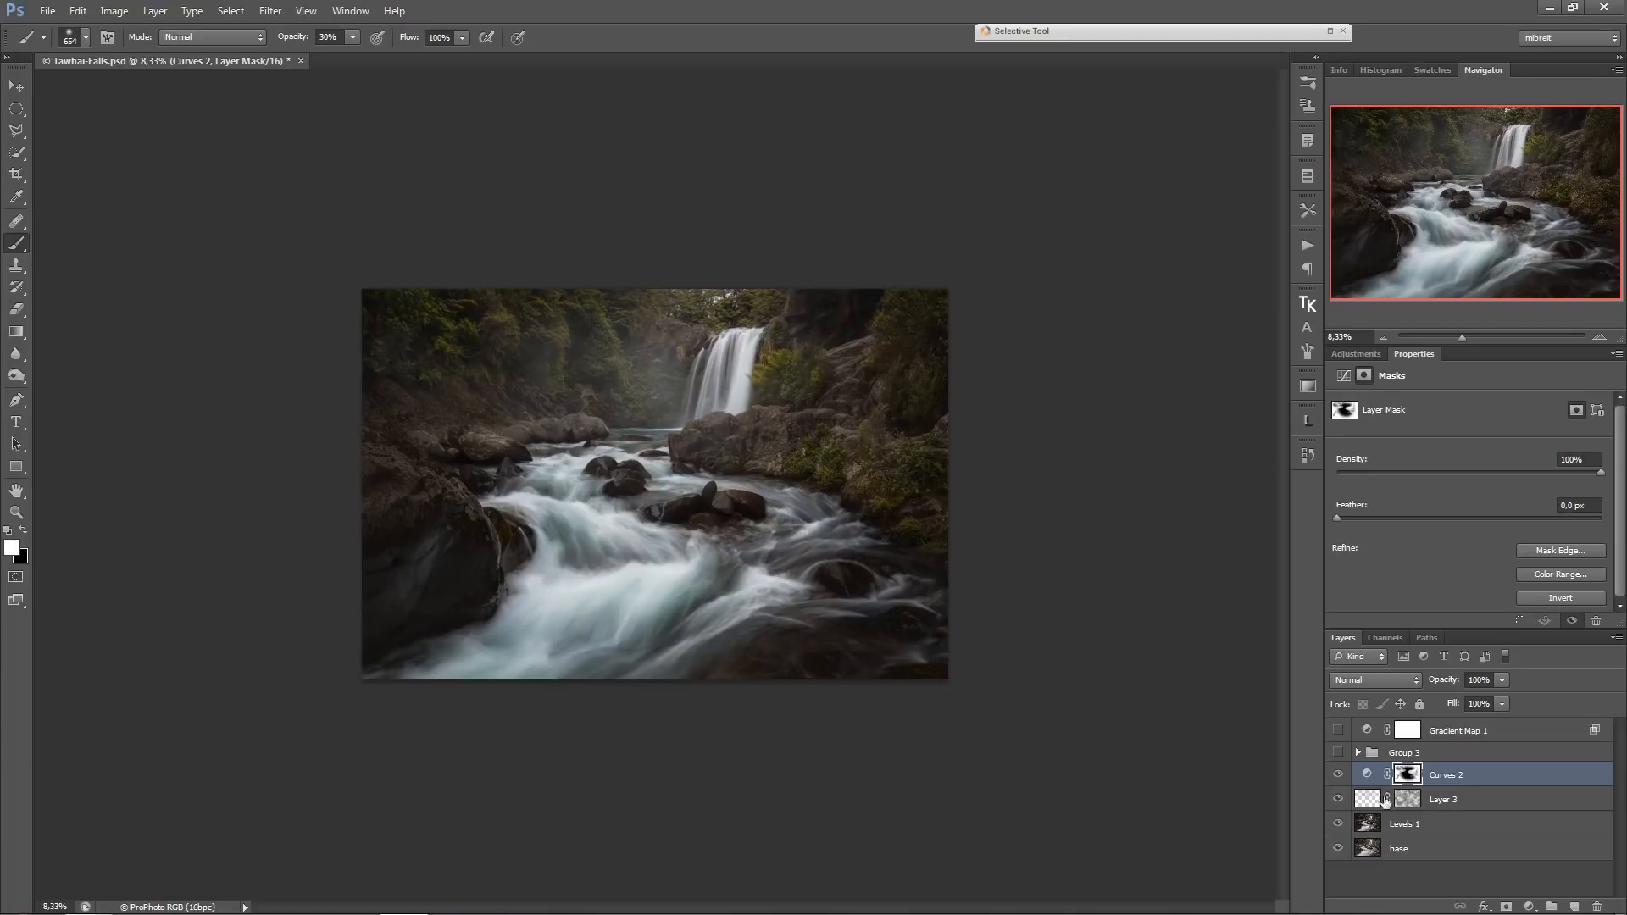
alt+click(1338, 823)
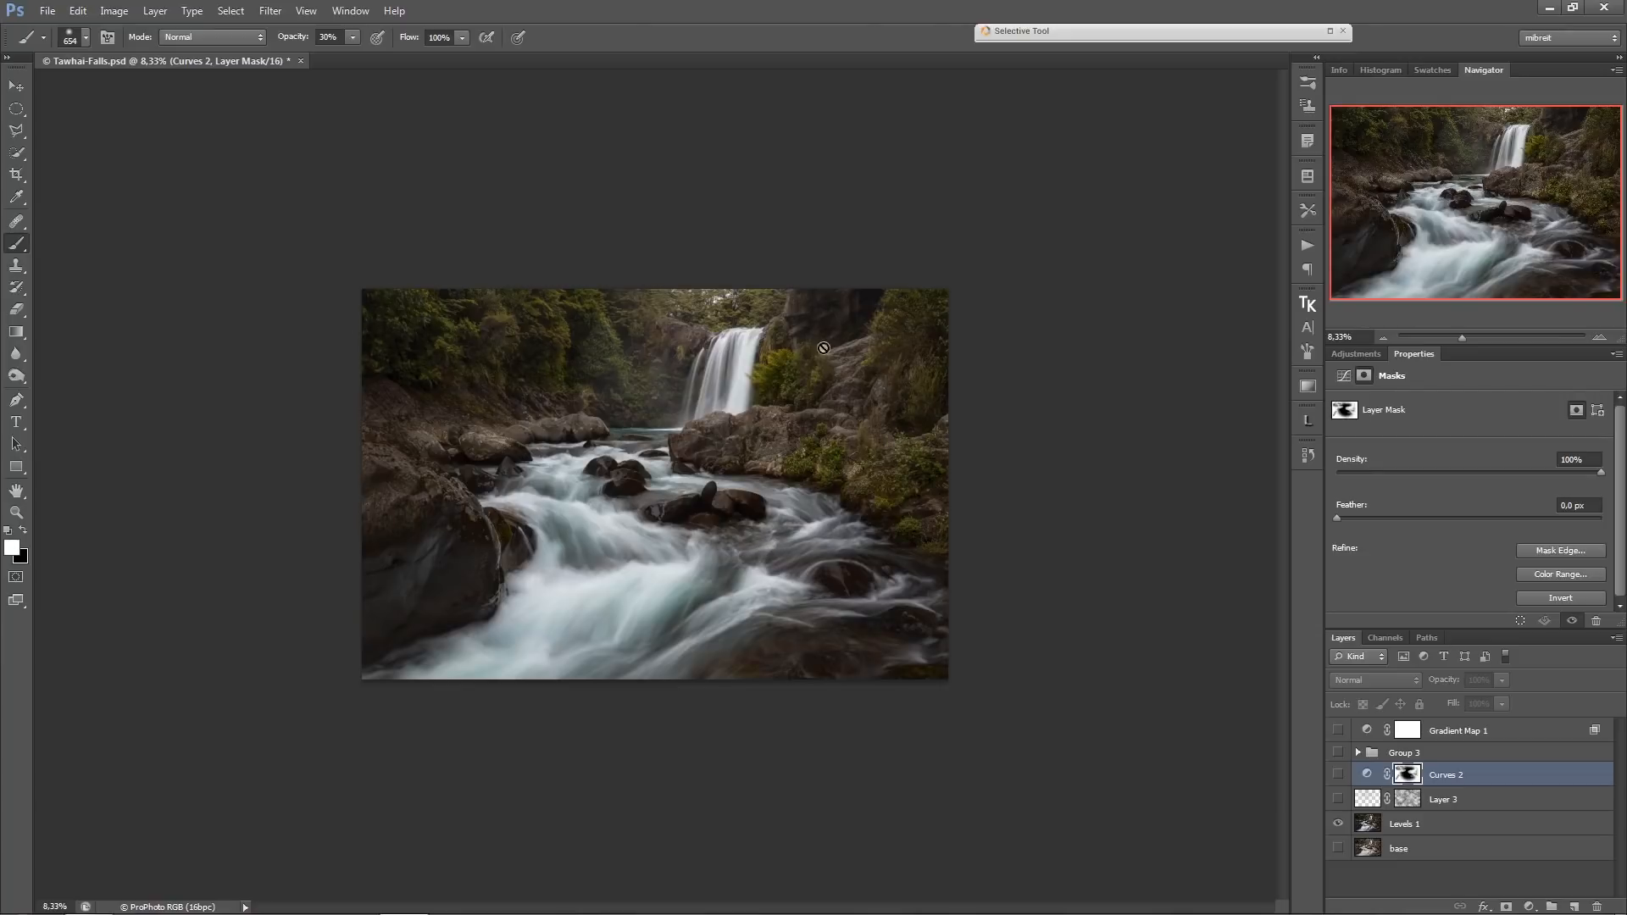
alt+click(1339, 826)
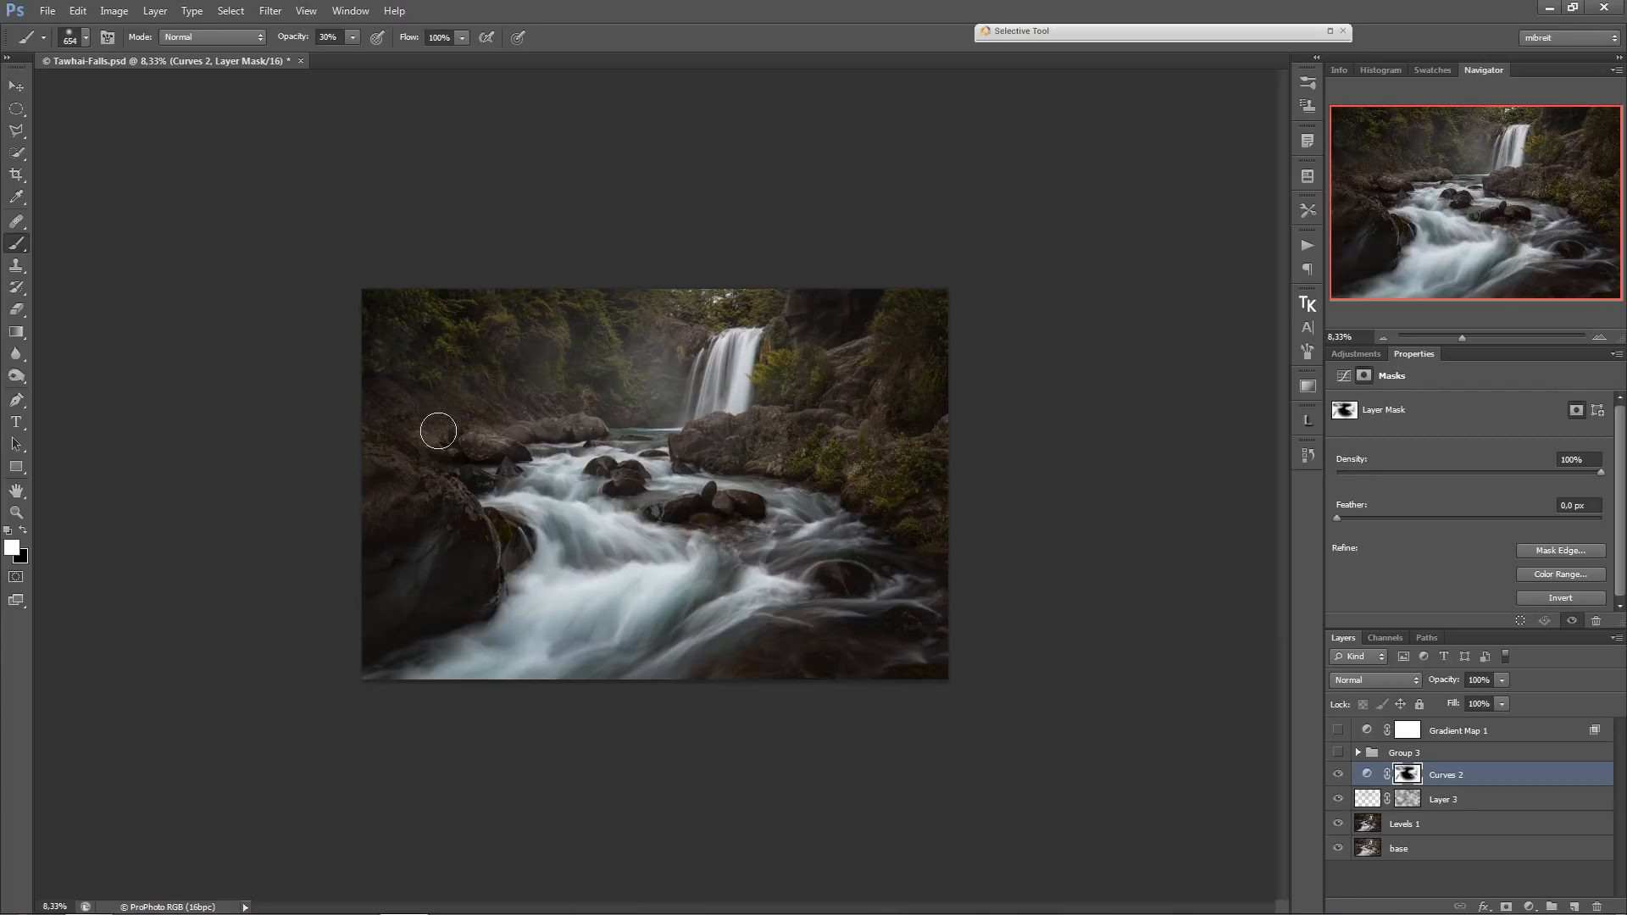
Group Curves 2 with Layer 3 and add a white layer mask to the group.
shift+click(1500, 804)
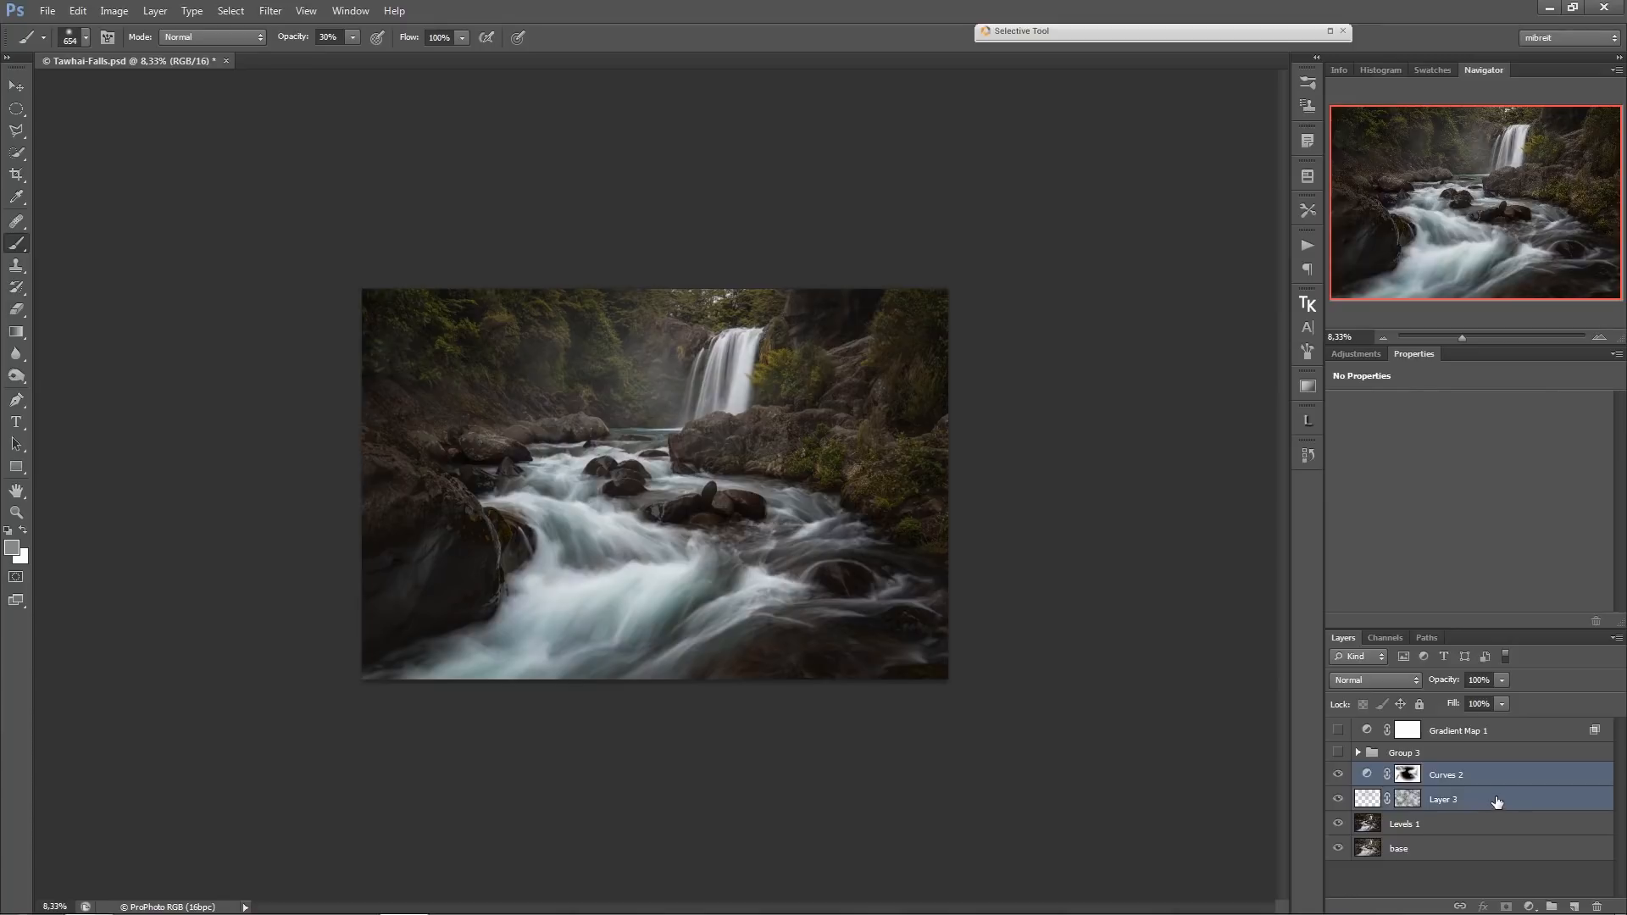
key(ctrl+g)
click(1505, 903)
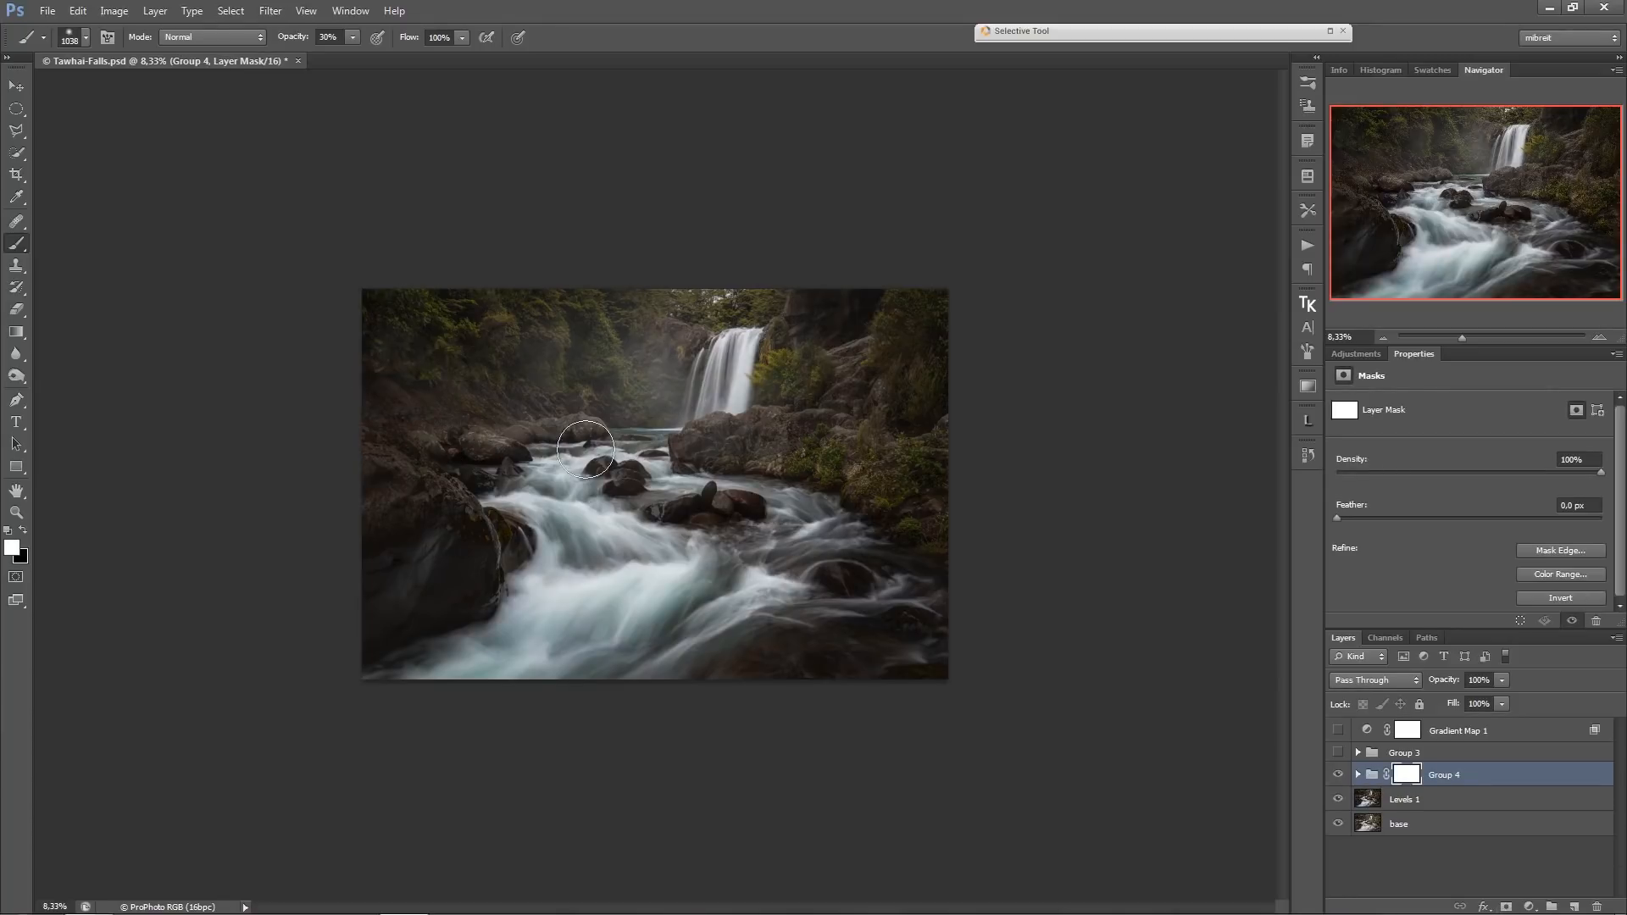
Paint black at 30% opacity on the group's mask over the trees on the left bank, and compare the group hidden and shown.
key(x)
mouse_move(445, 359)
mouse_down()
mouse_move(509, 345)
mouse_move(475, 406)
mouse_up()
key(x)
click(1338, 774)
click(1338, 776)
Add an empty layer above the group and set its blend mode to Soft Light.
click(1574, 906)
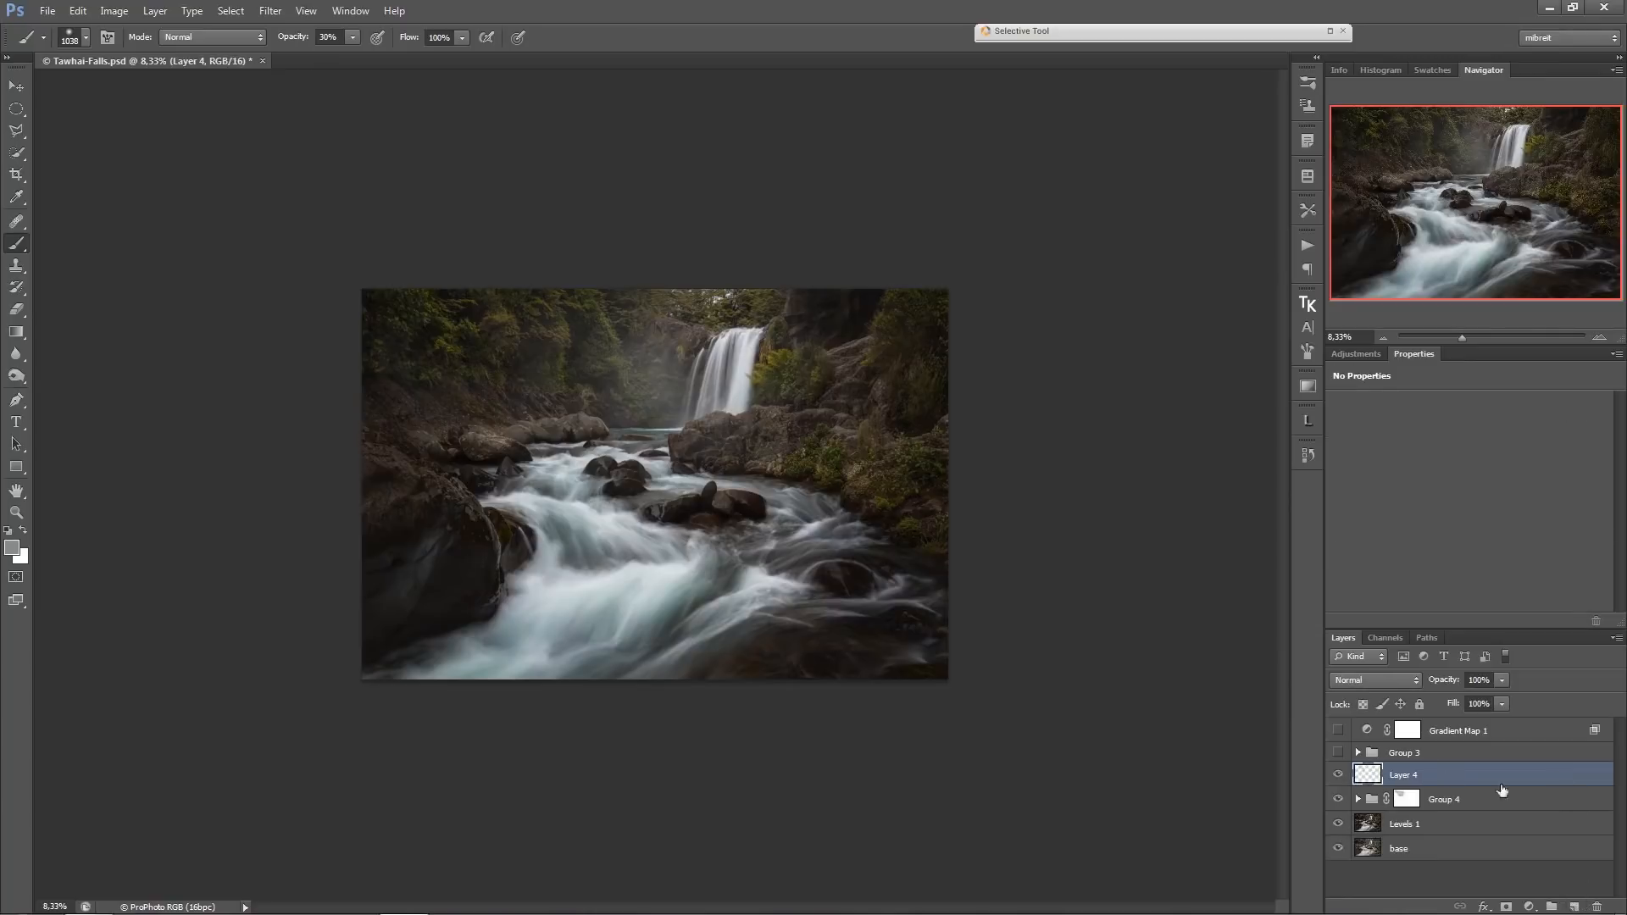
click(1376, 680)
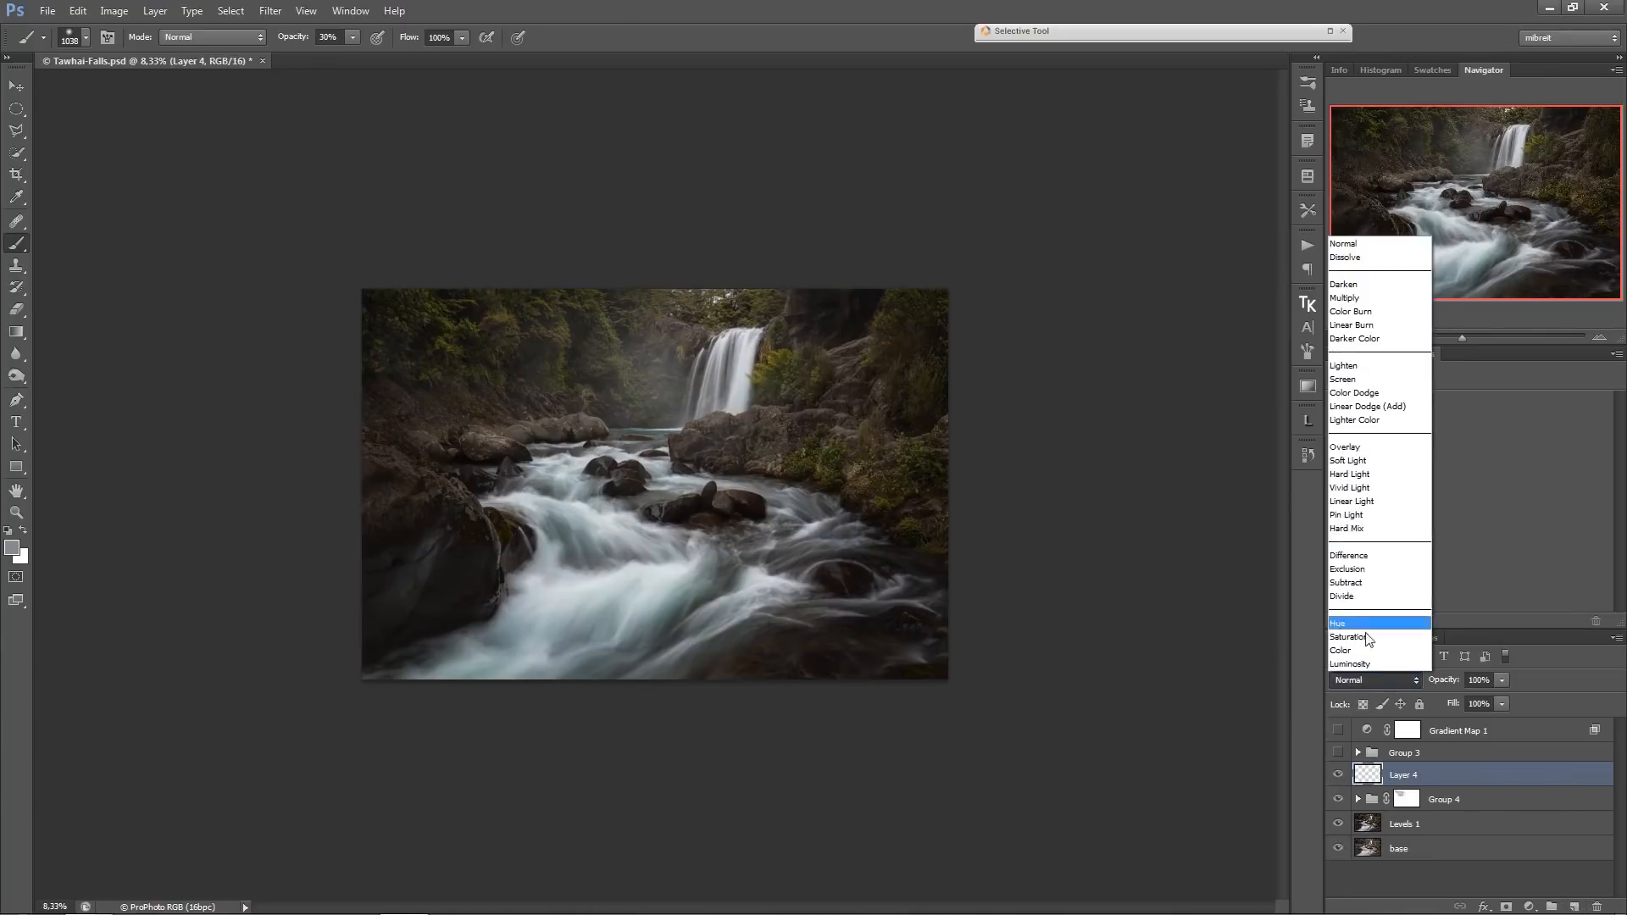
click(1374, 465)
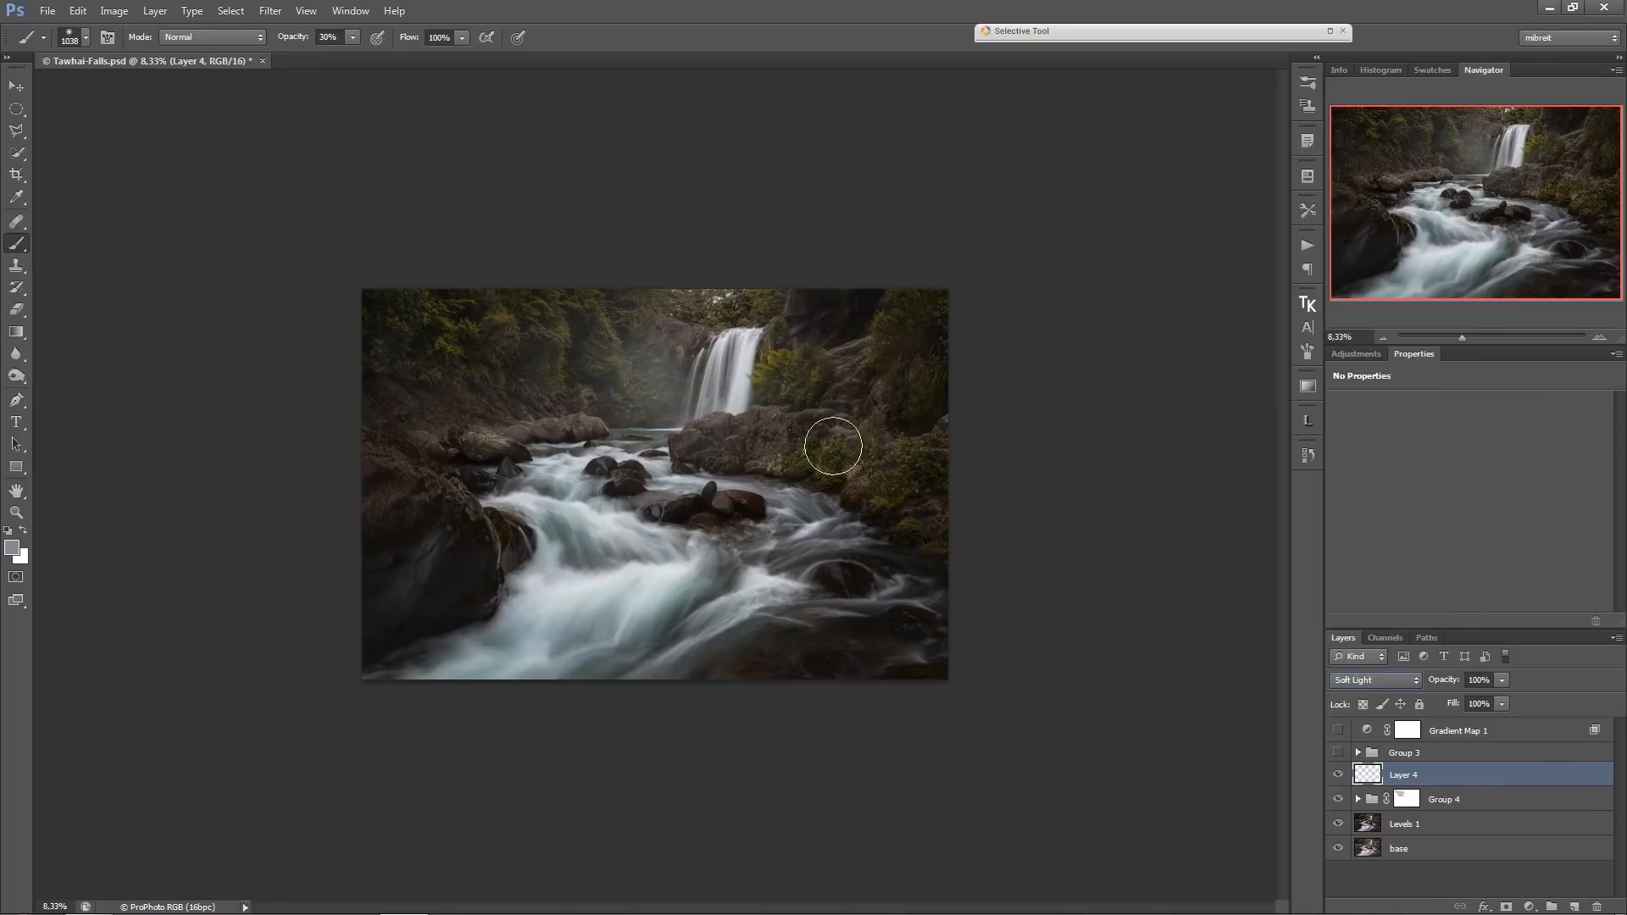
Dodge and burn the river, rocks and banks on the Soft Light layer, painting with black and white at 10% opacity.
alt+click(700, 433)
alt+click(700, 433)
alt+click(700, 433)
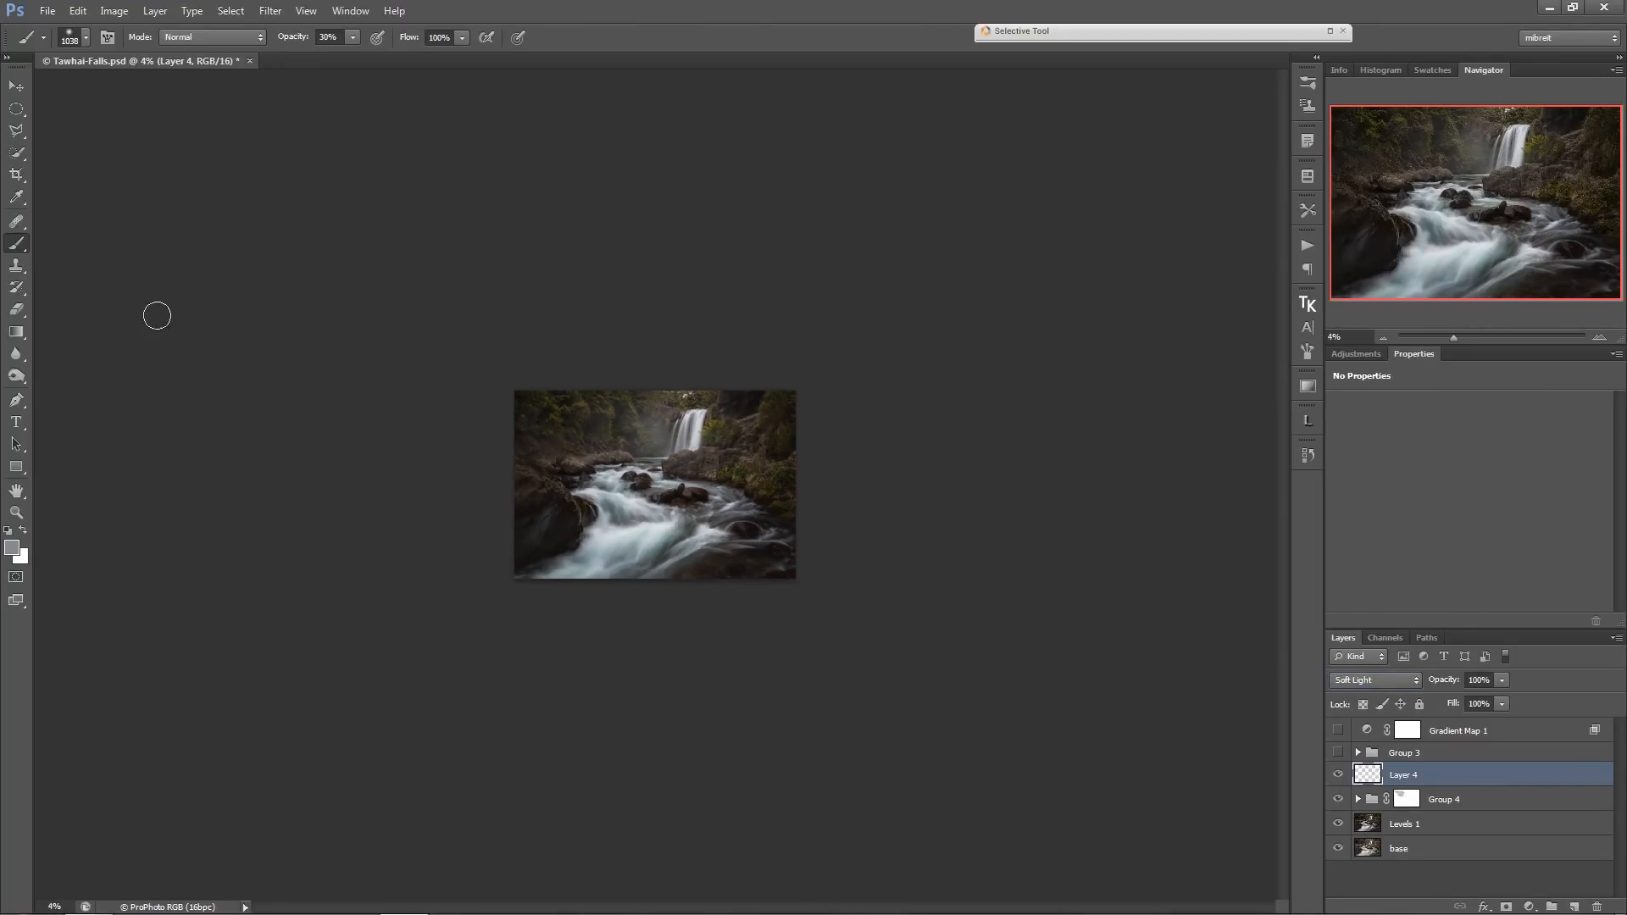
key(d)
drag(672, 526, 708, 494)
key(1)
mouse_move(778, 485)
mouse_down()
mouse_move(761, 484)
mouse_move(743, 433)
mouse_move(680, 460)
mouse_up()
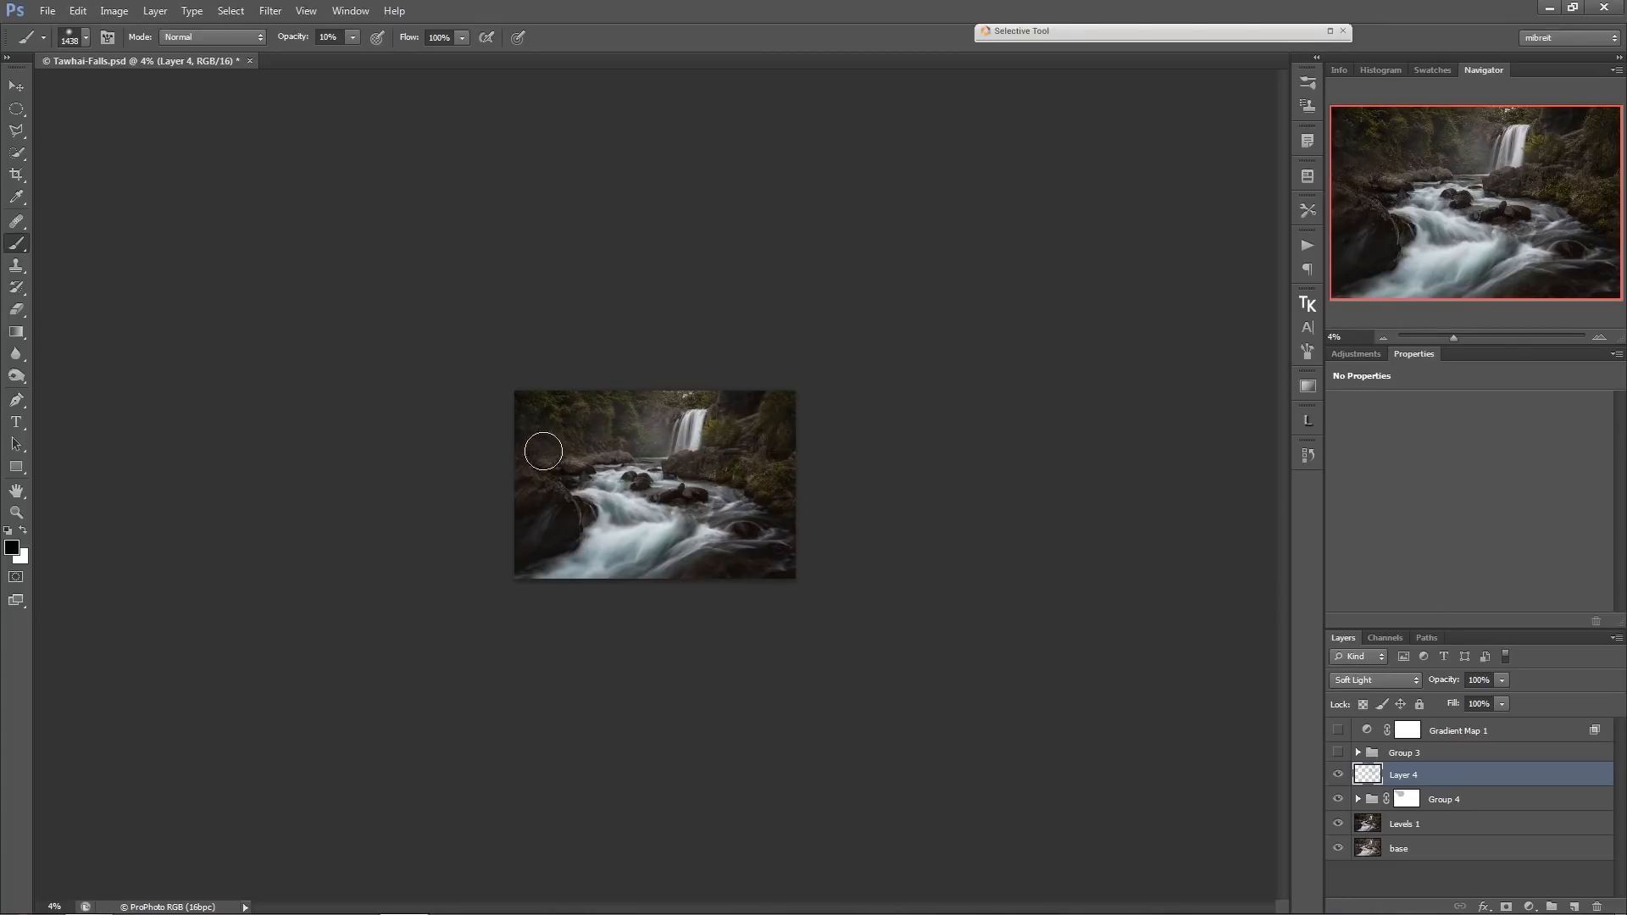
drag(577, 453, 566, 456)
key(x)
key(x)
key(x)
key(x)
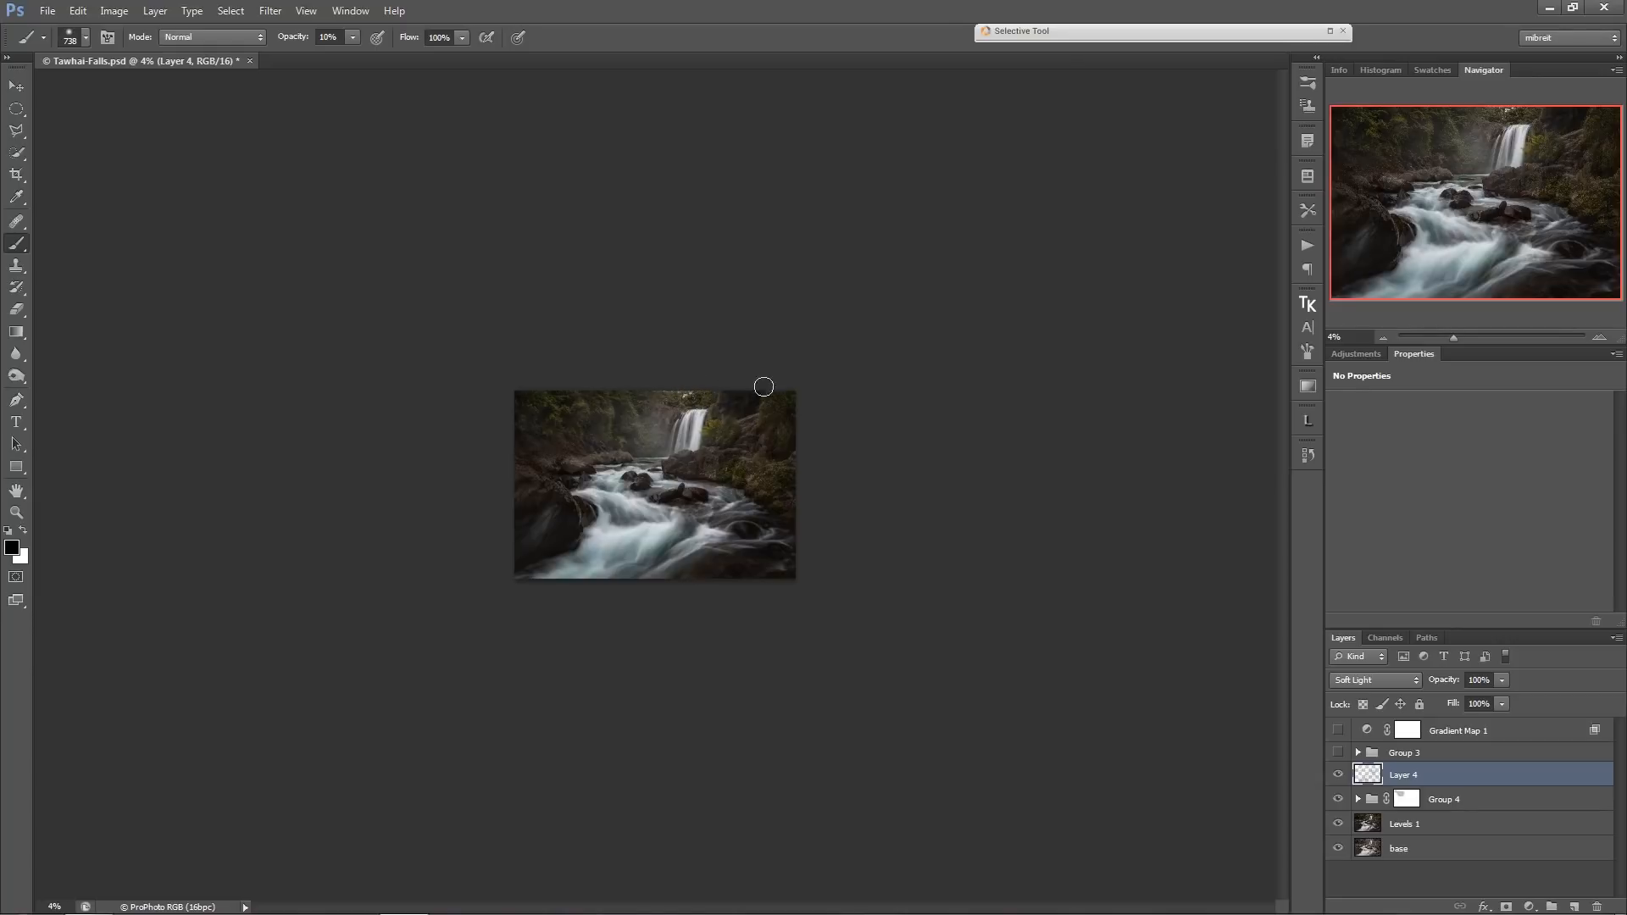
Compare the photo with Layer 4 hidden and shown, and the full result with Levels 1 alone.
click(1339, 775)
click(1339, 774)
click(646, 418)
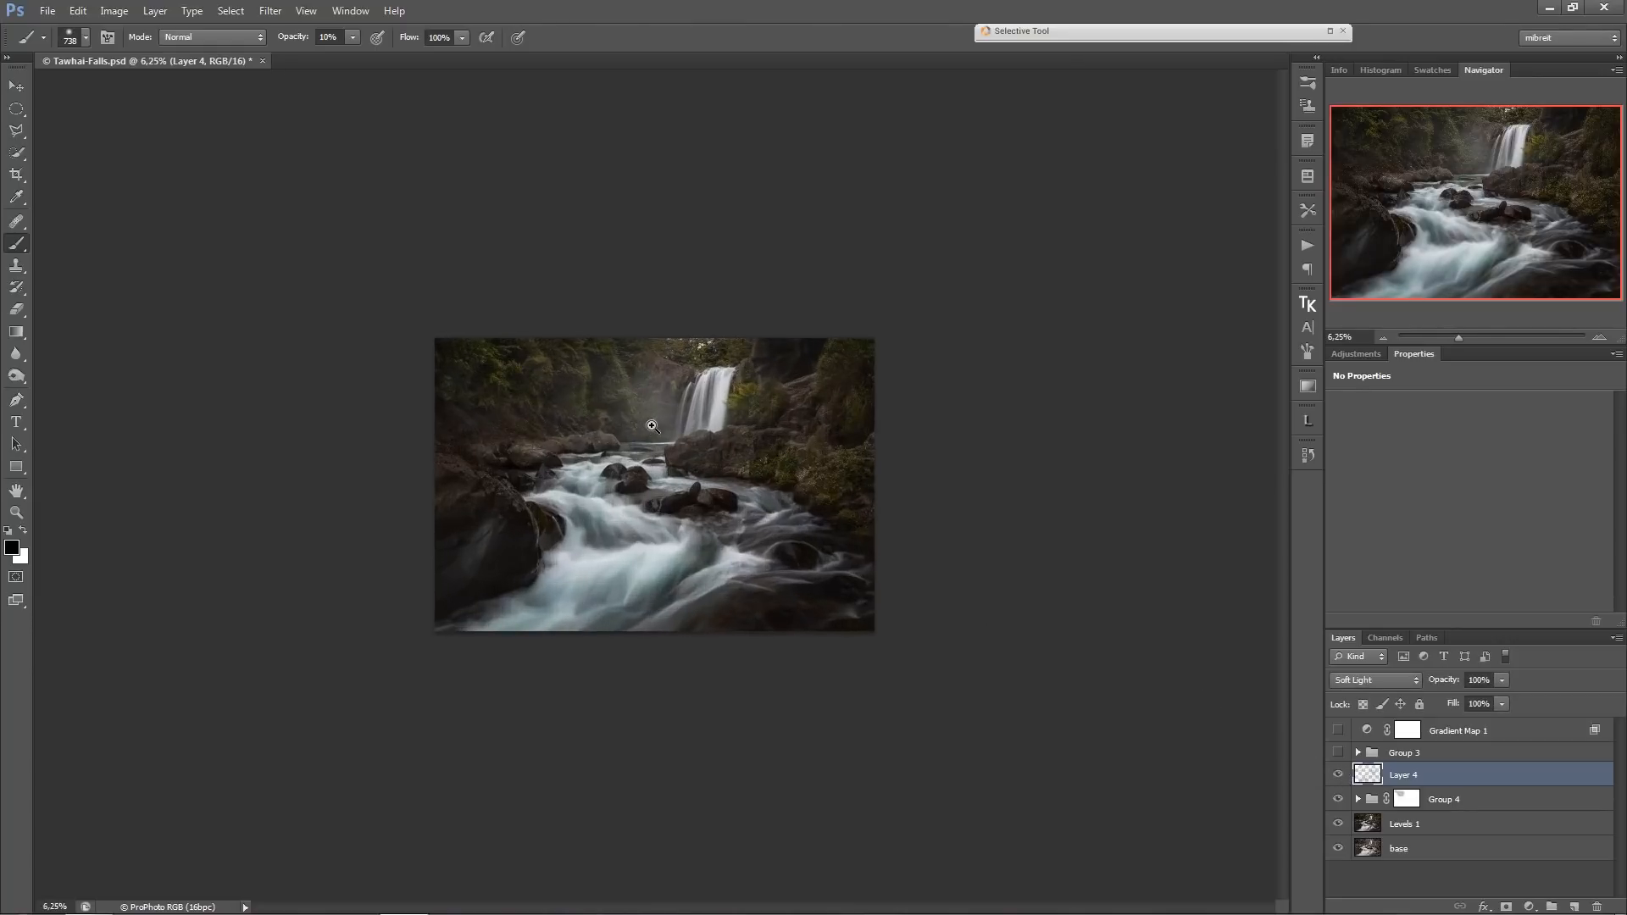
click(660, 427)
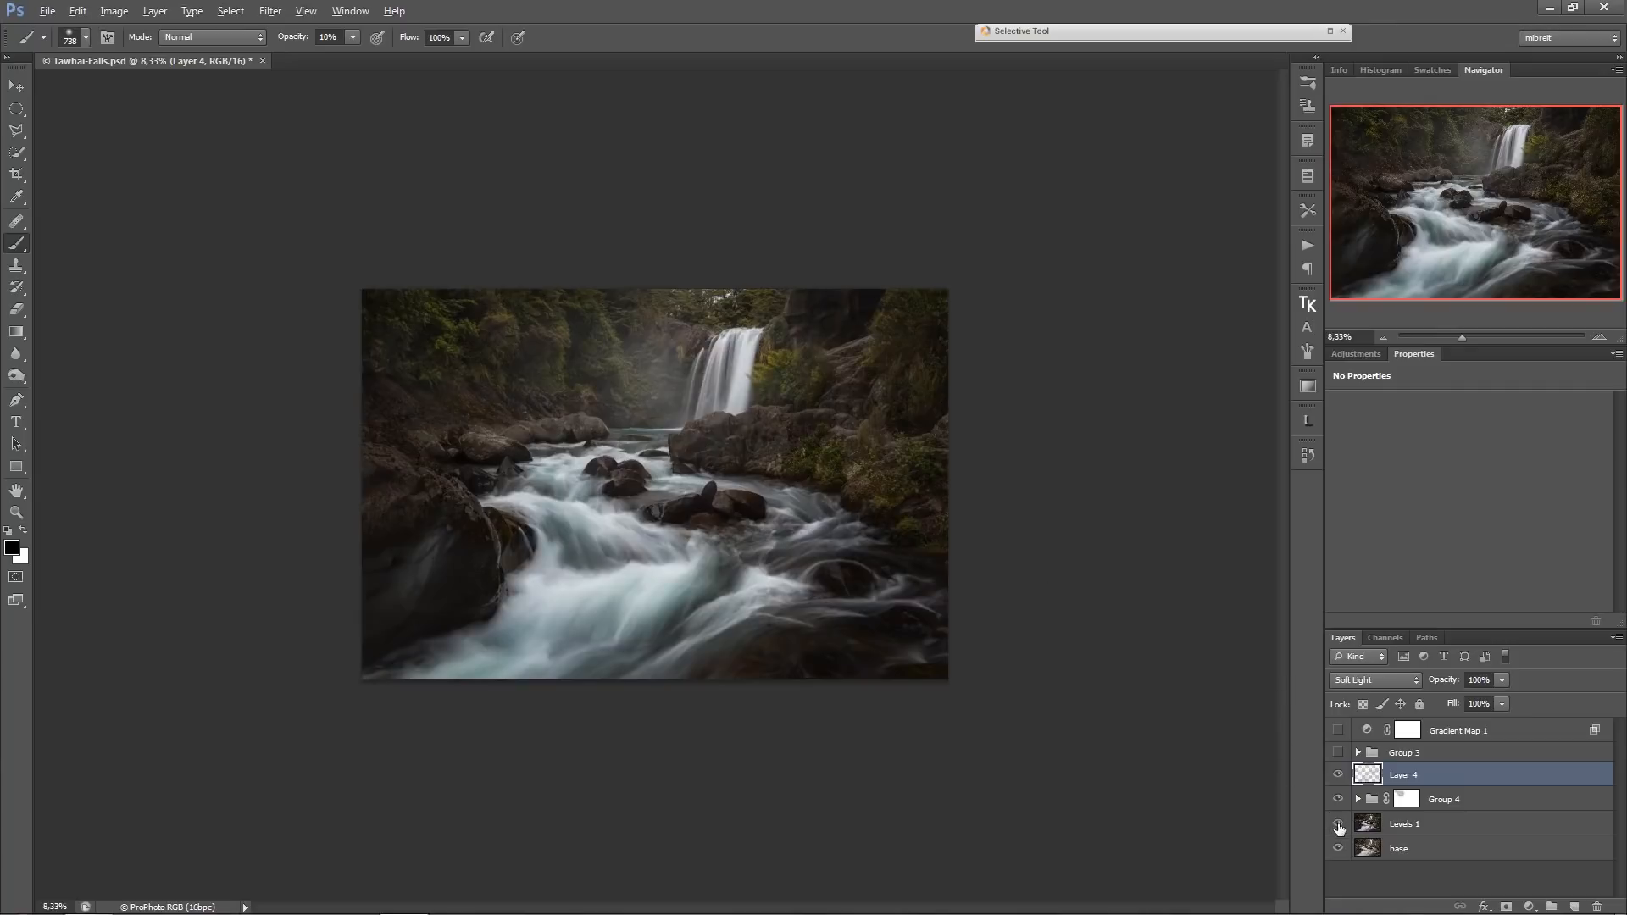
alt+click(1339, 825)
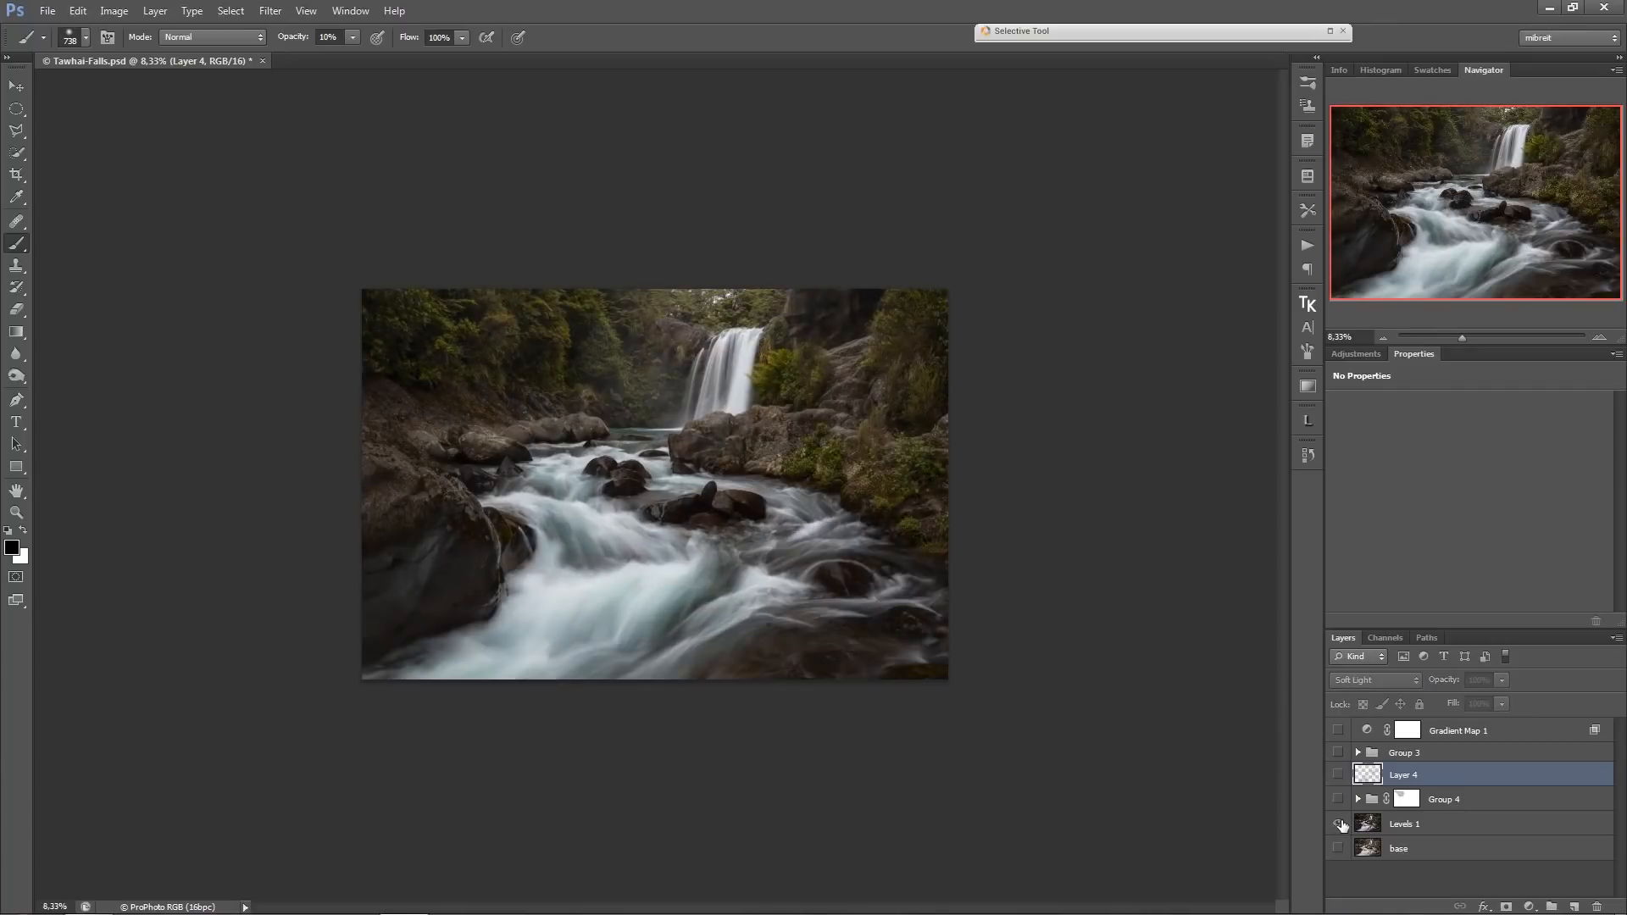
alt+click(1339, 825)
alt+click(1339, 824)
alt+click(1339, 824)
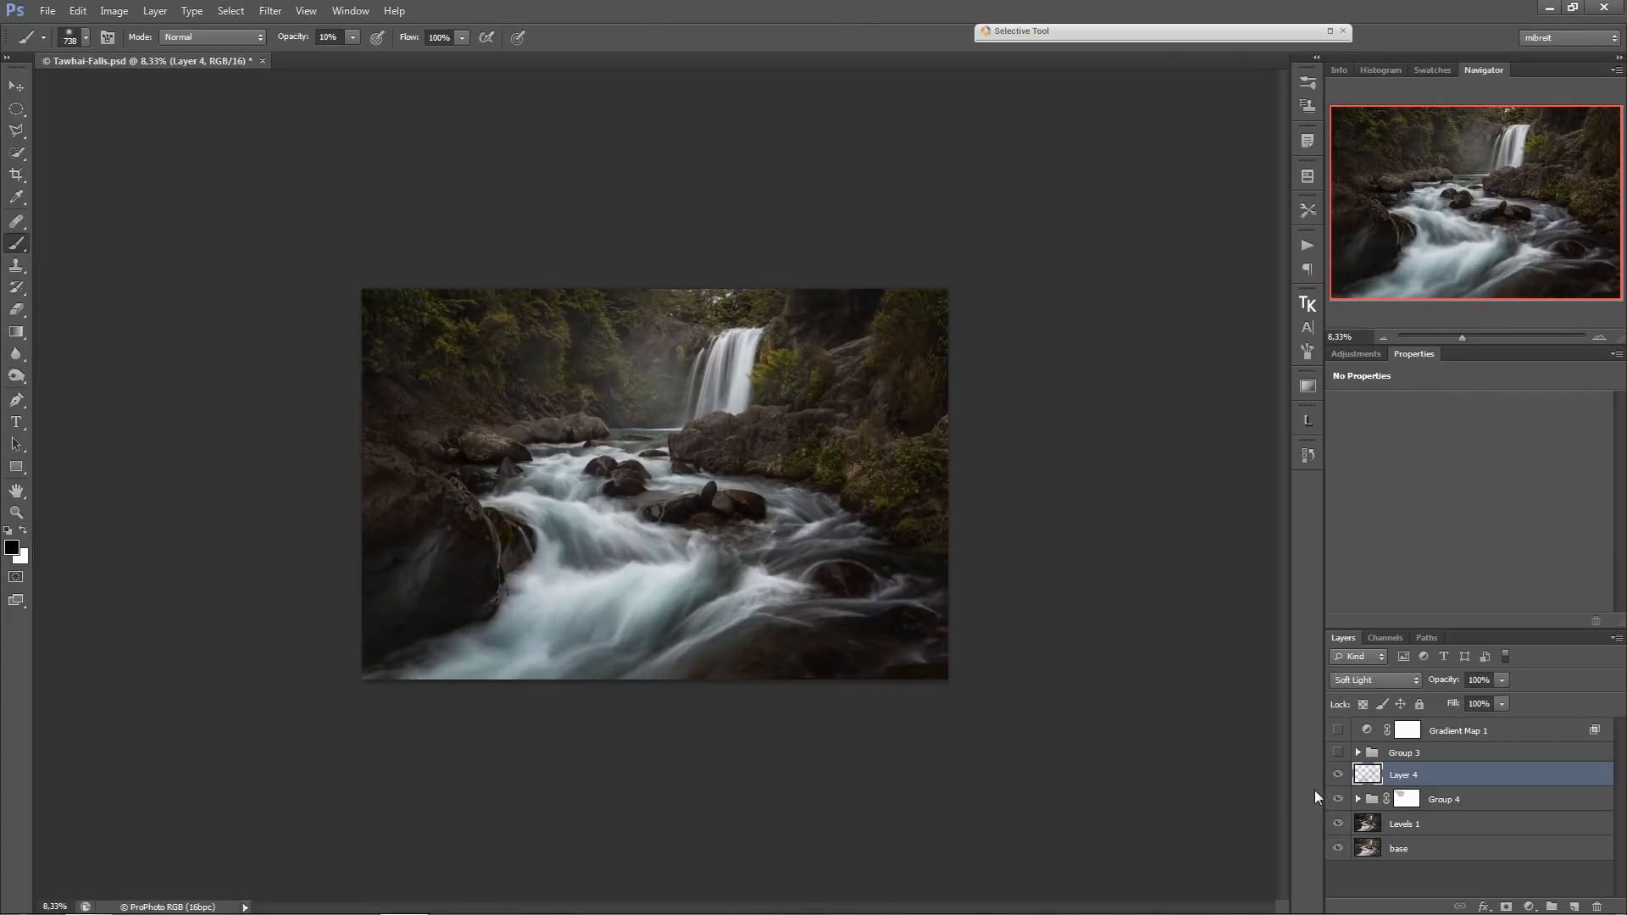